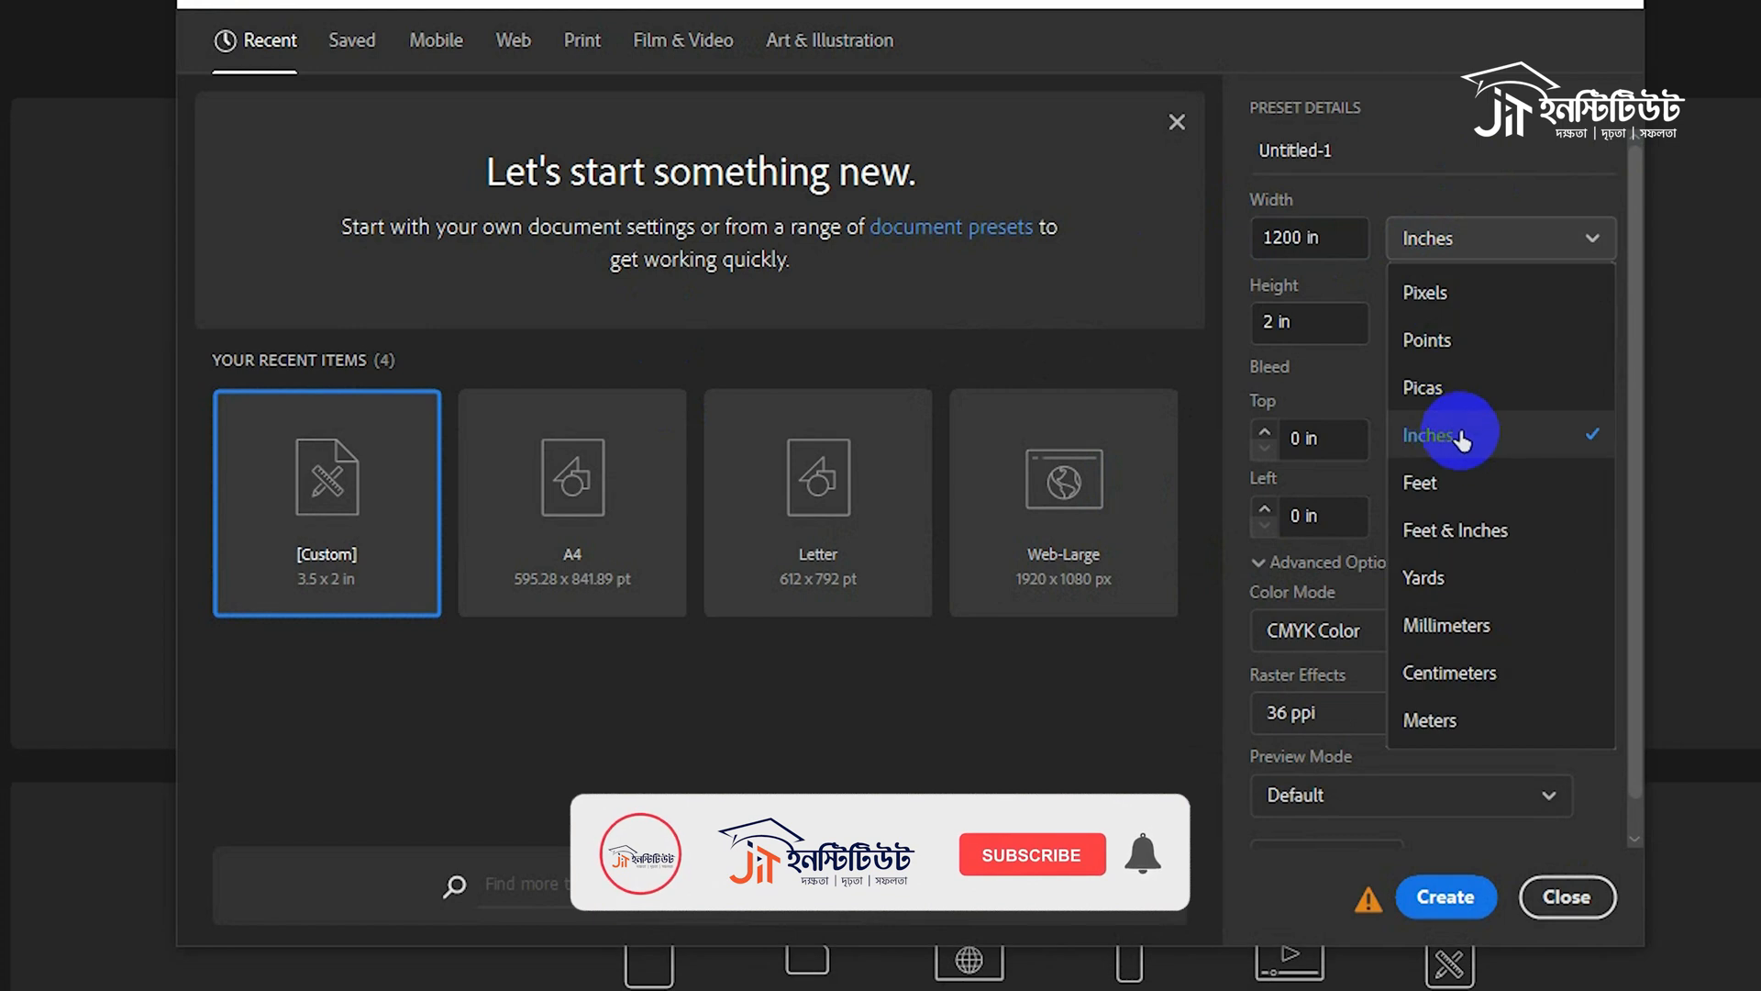
Set the new document's units to pixels, with a width of 1200 px and a height of 1200 px
click(1455, 287)
drag(1321, 321, 1249, 319)
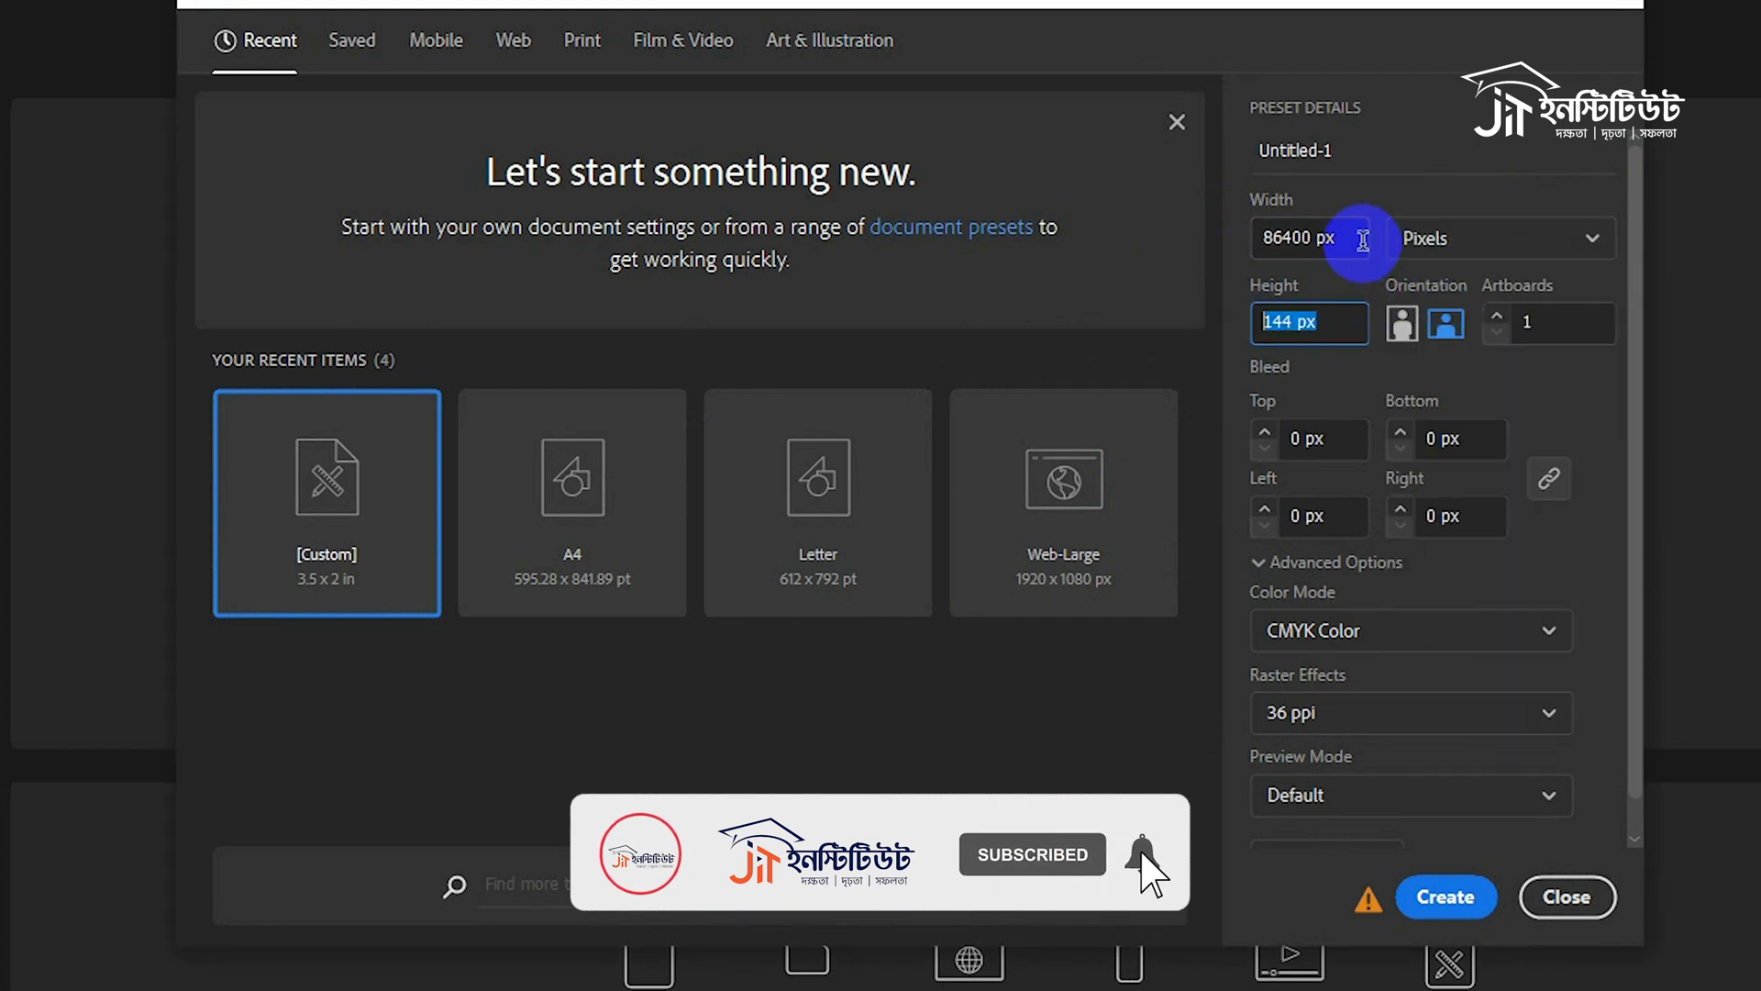
drag(1343, 240, 1261, 240)
text(1200)
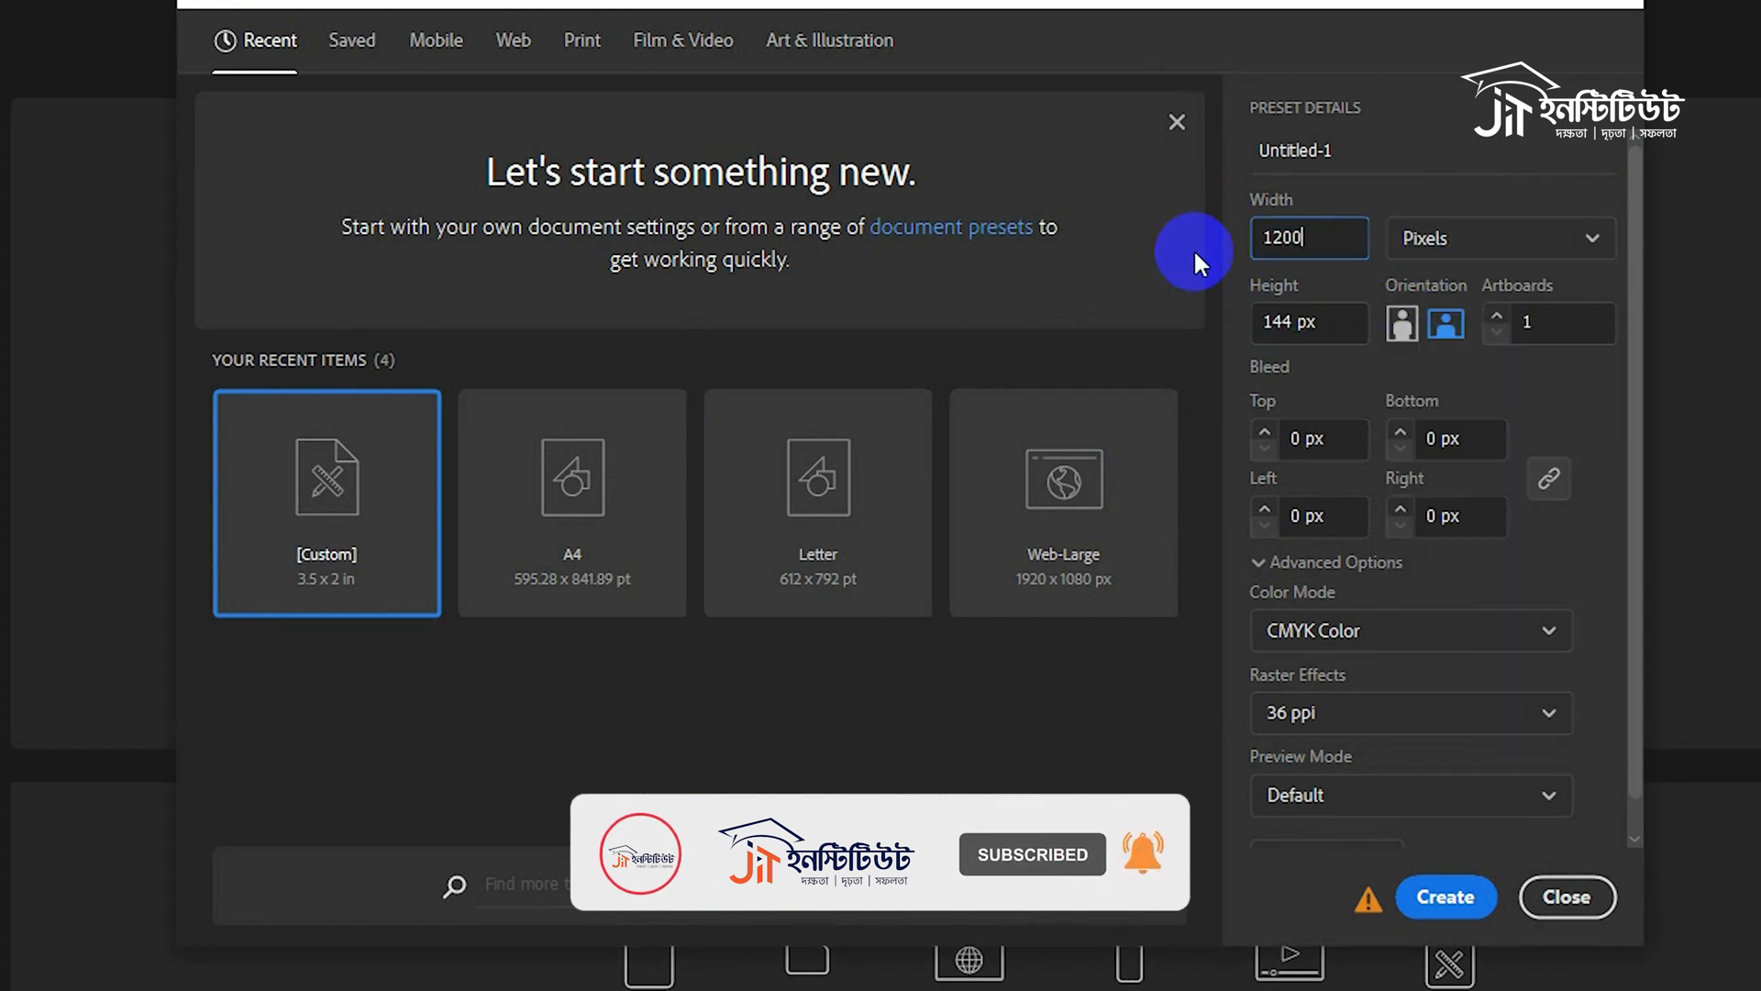
drag(1348, 321, 1230, 327)
text(1200)
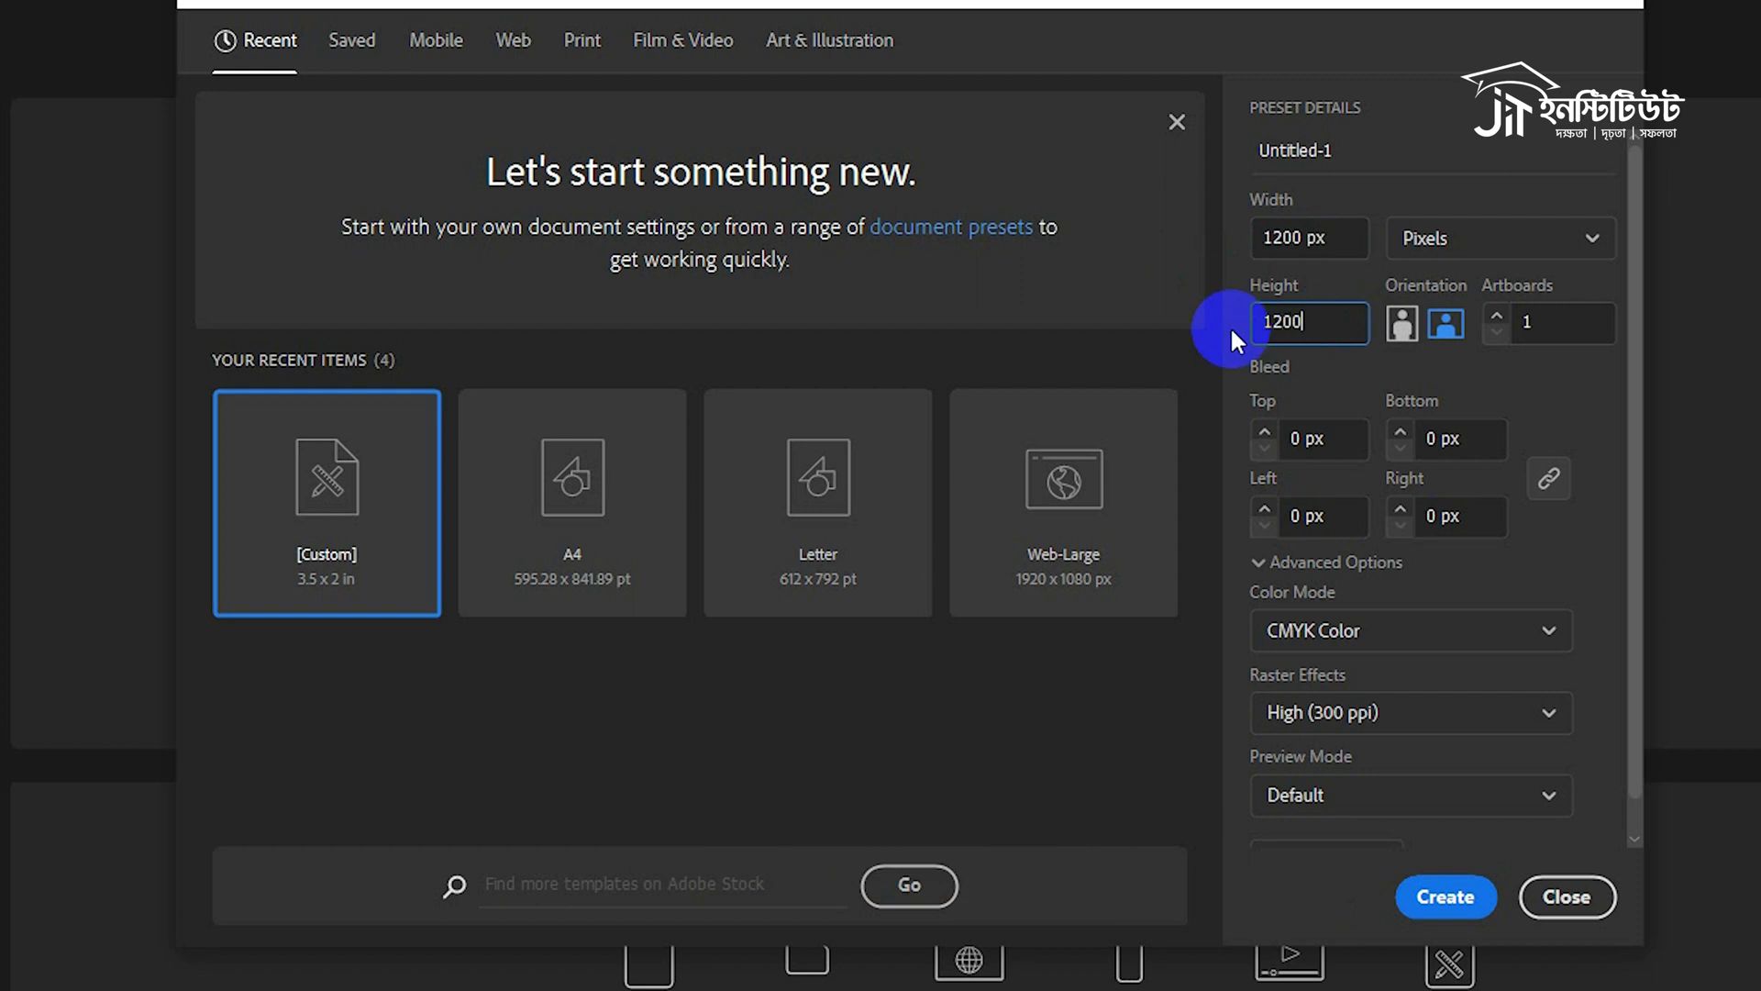
Name the document Class 1, set RGB Color mode and Screen (72 ppi) raster effects, and create it
drag(1431, 150, 1092, 162)
text(Class 1)
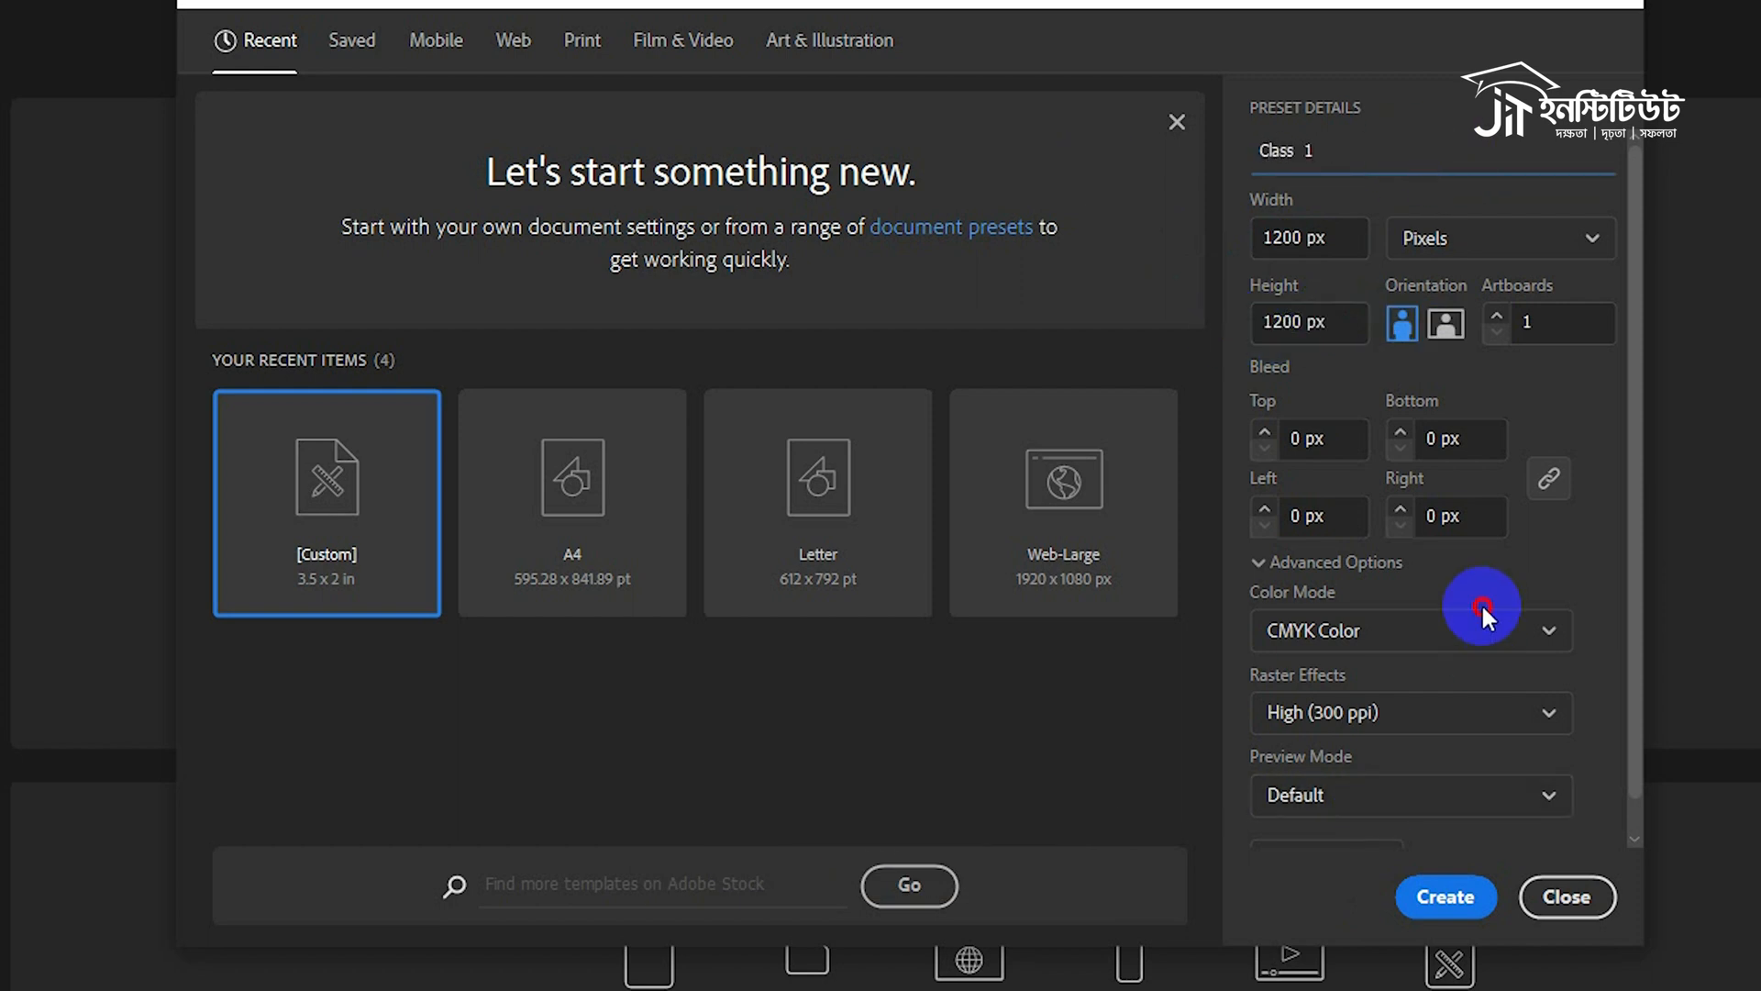
click(1474, 637)
click(1358, 681)
click(1364, 713)
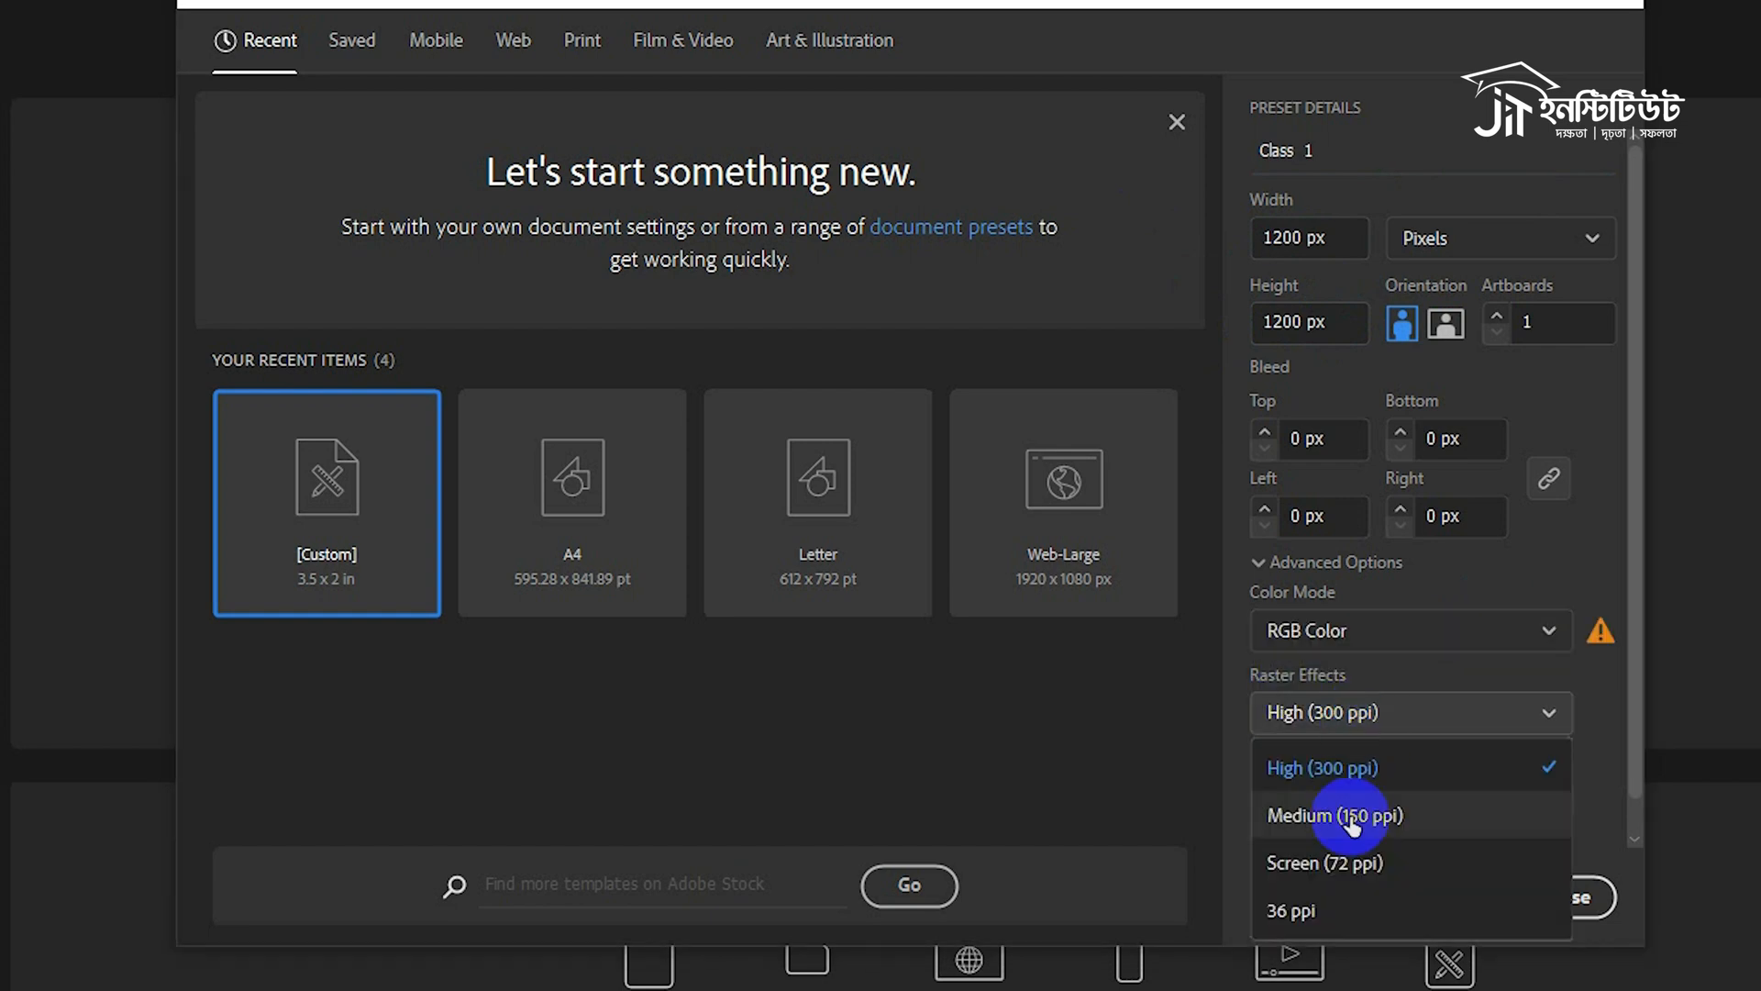
click(1317, 845)
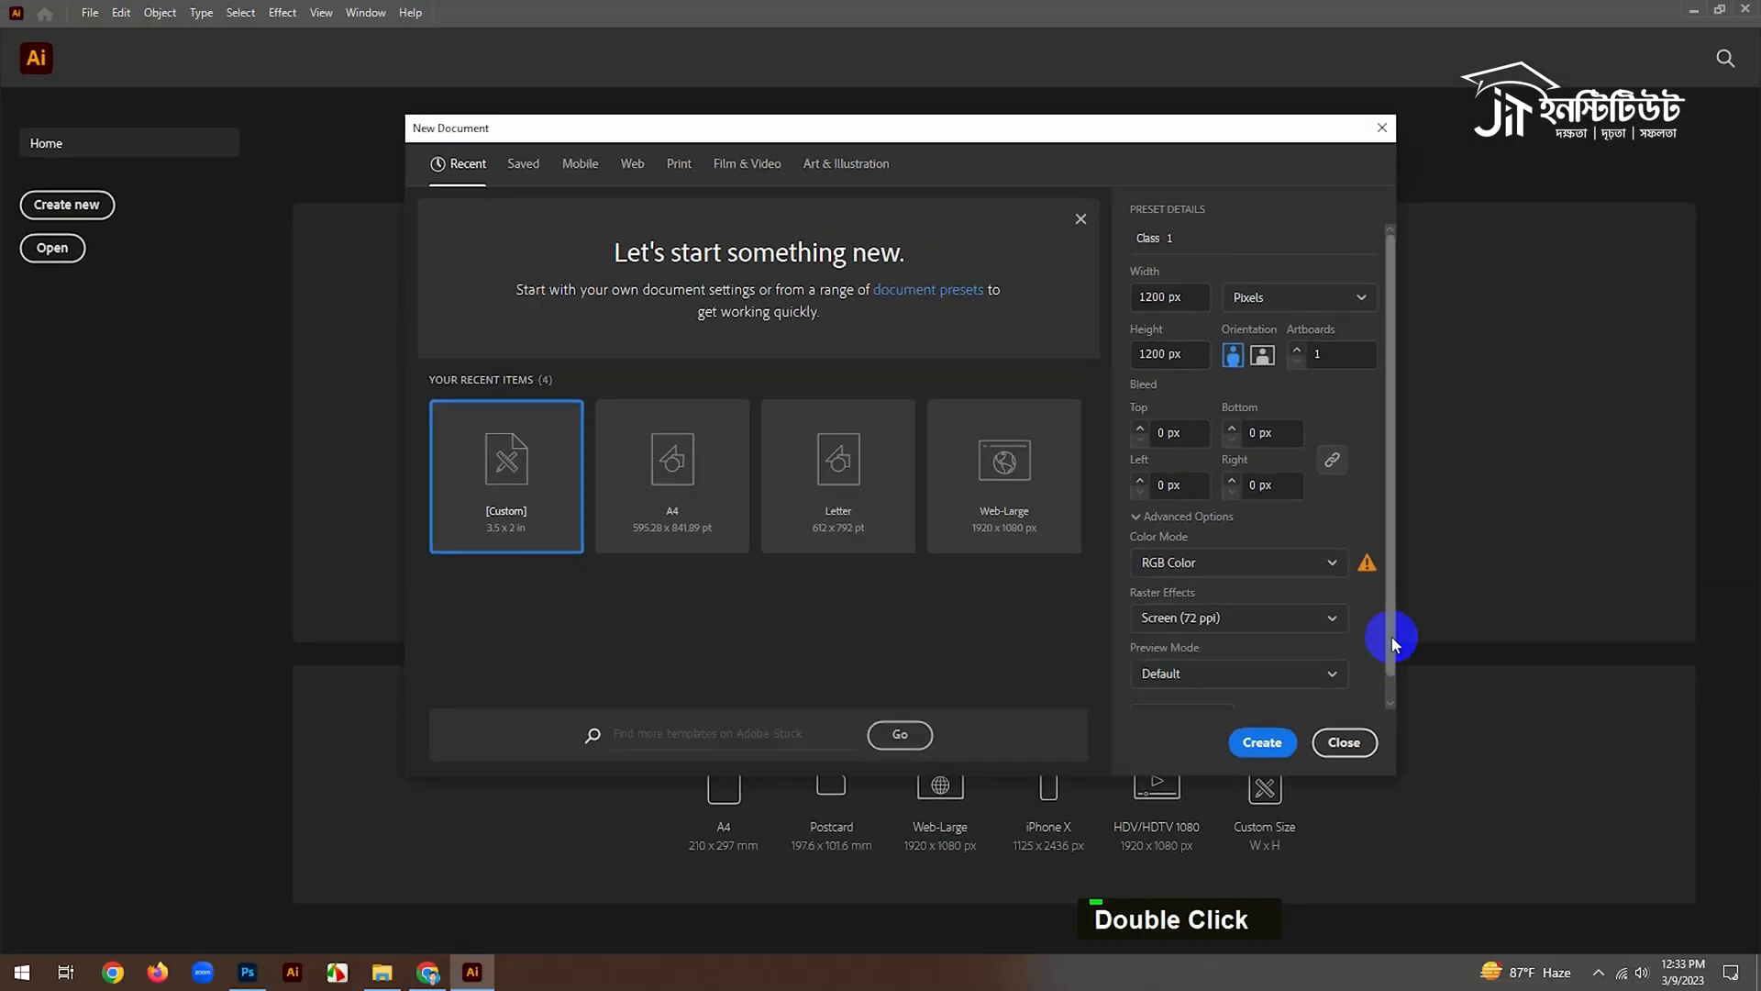
drag(1391, 636, 1395, 661)
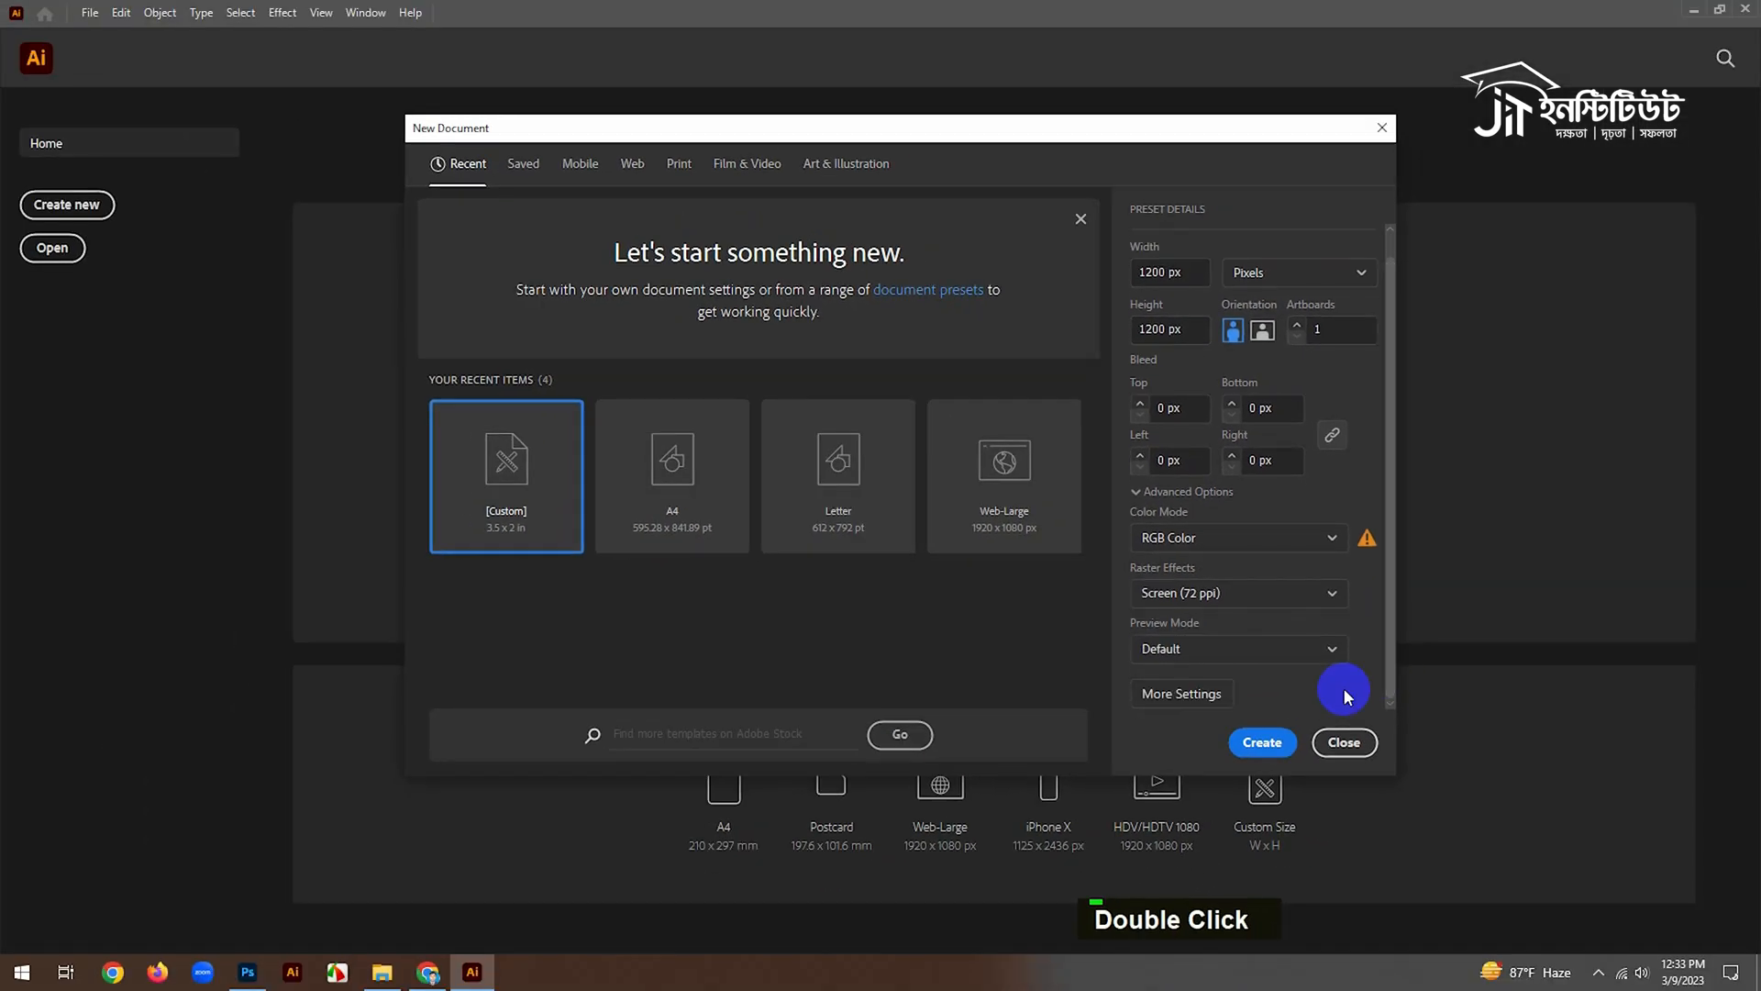
click(1260, 741)
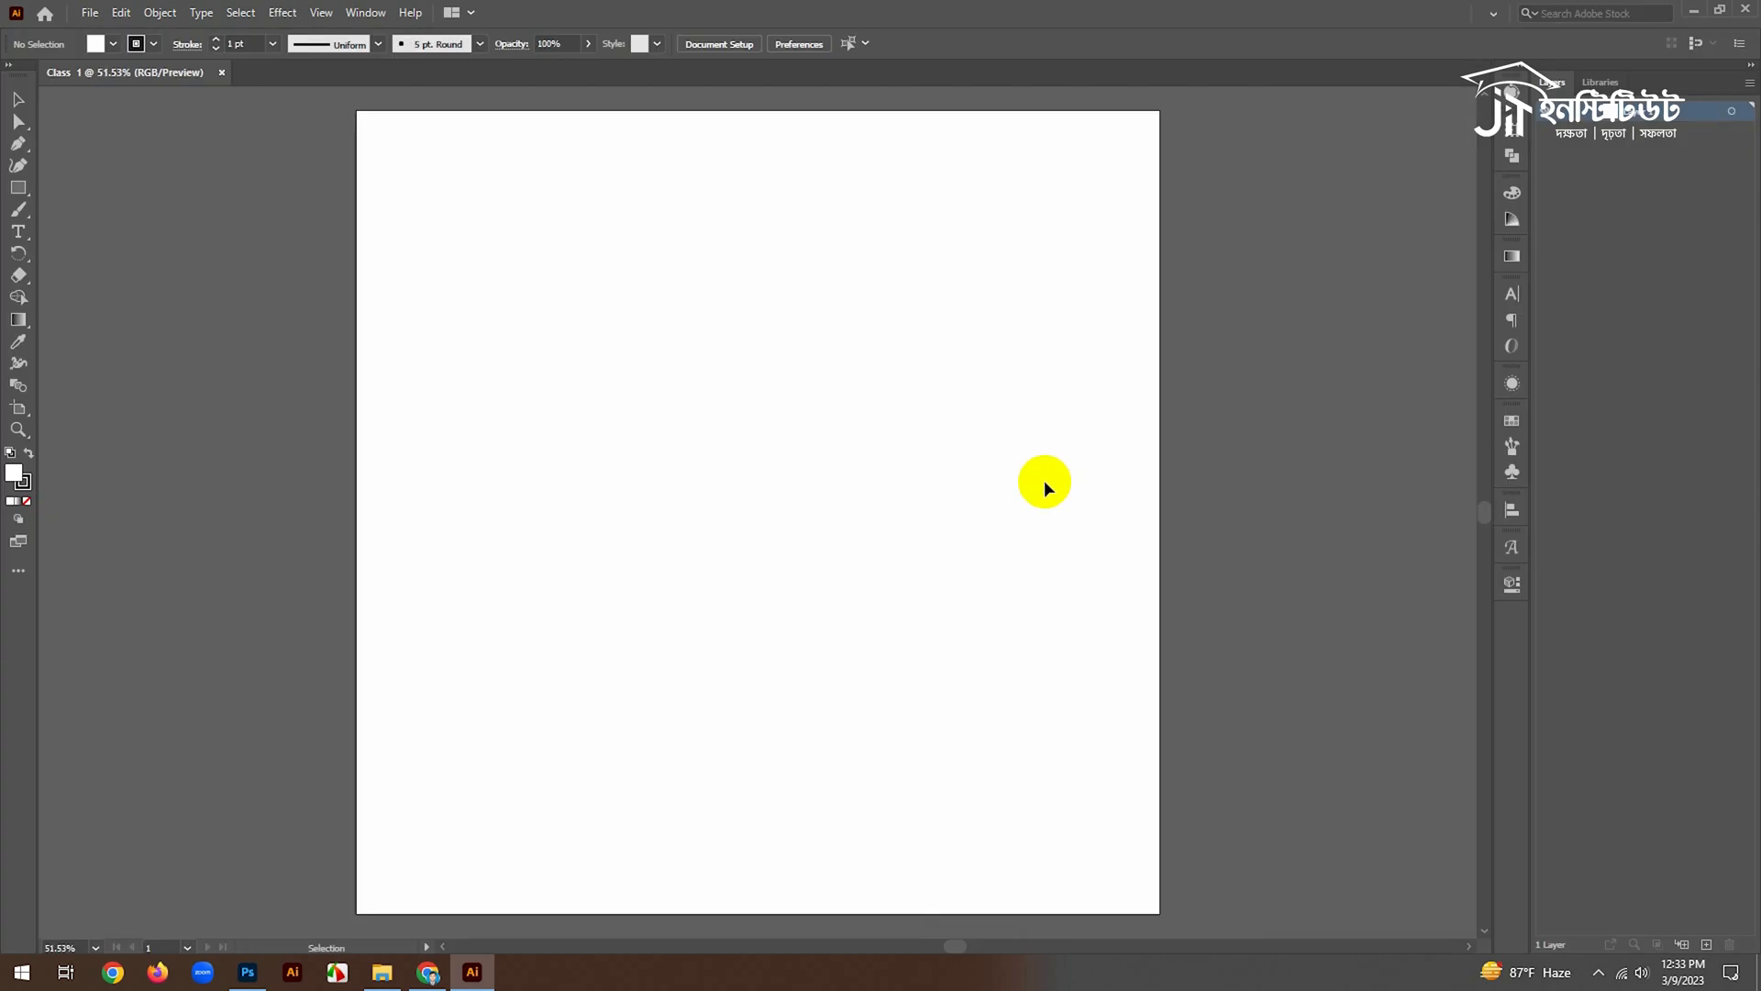
Show the rulers around the artboard at 33.33% zoom
ctrl+alt+click(963, 452)
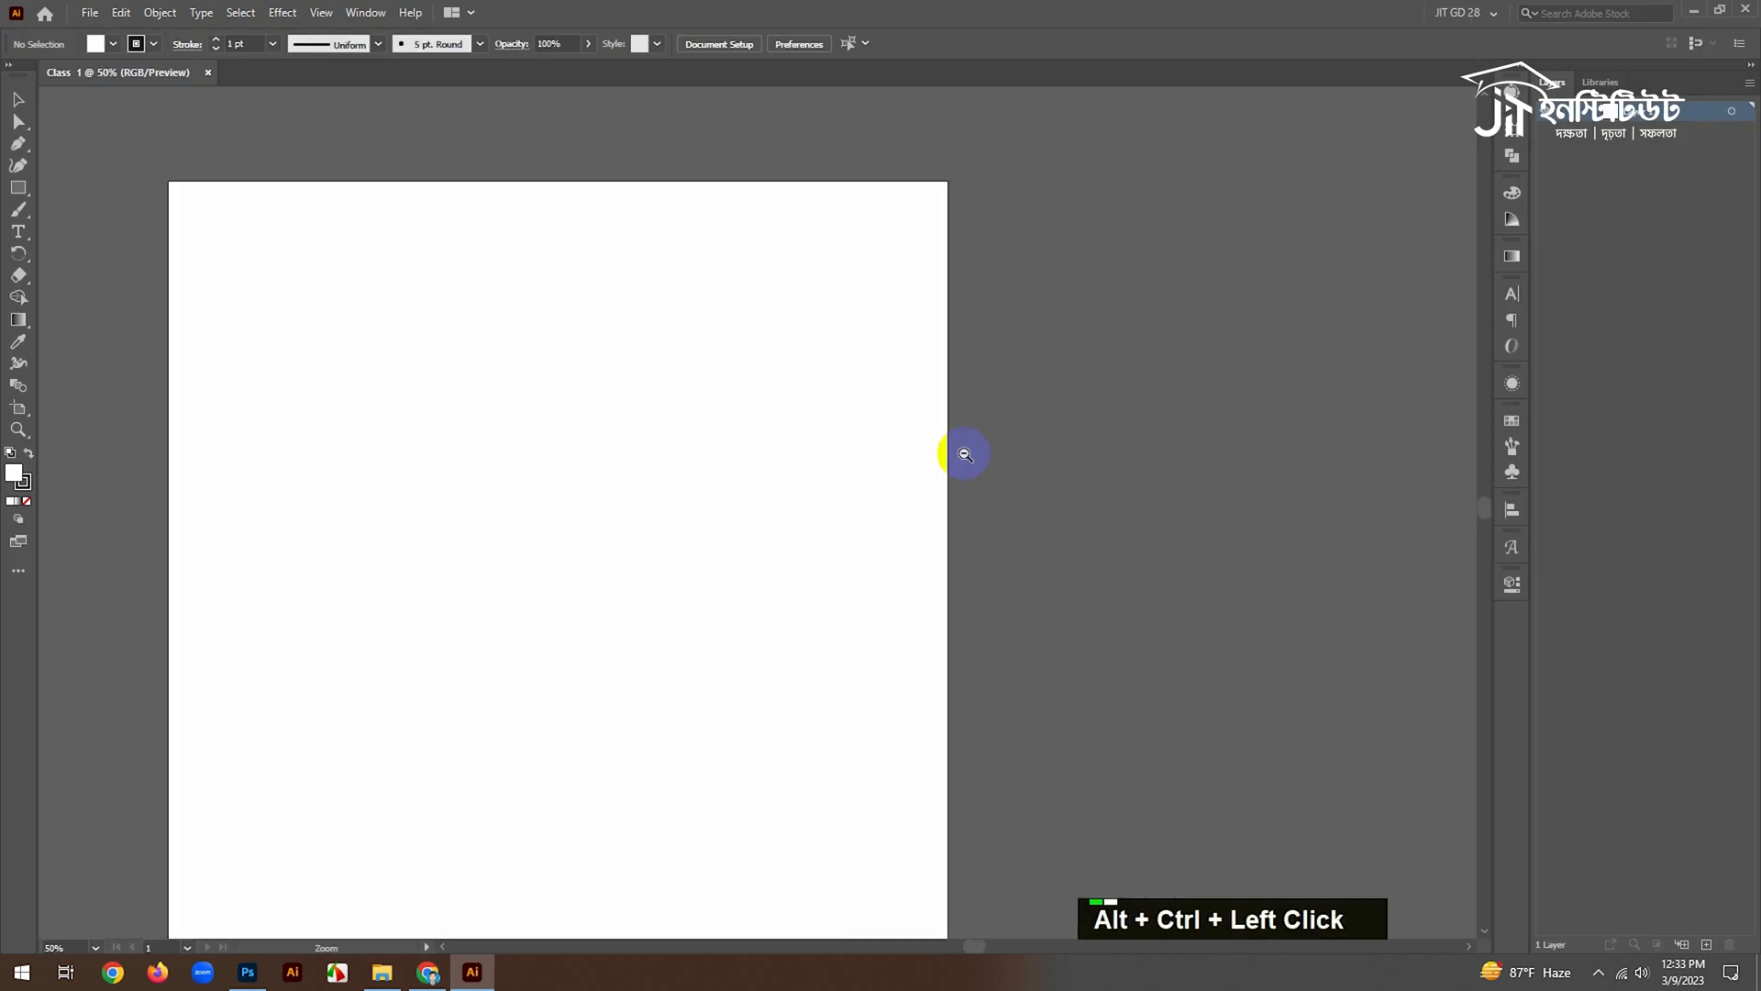
click(1492, 15)
click(815, 385)
drag(653, 475, 813, 409)
ctrl+alt+click(832, 414)
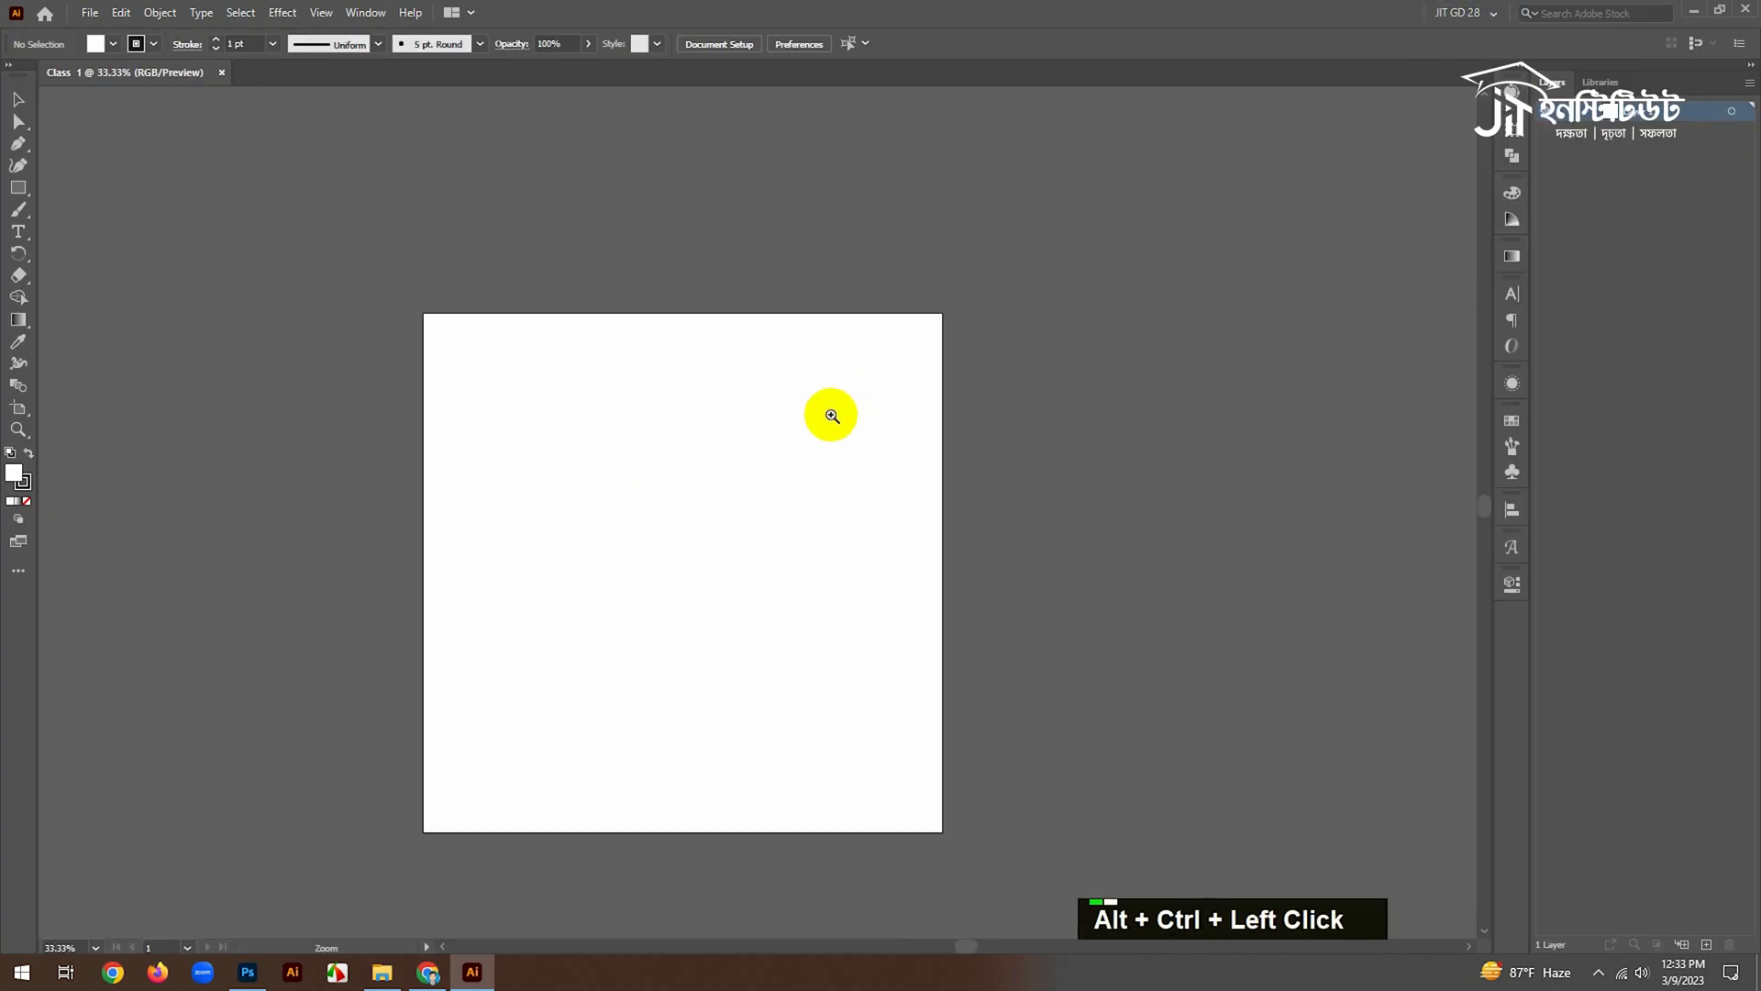
key(ctrl+r)
drag(684, 495, 686, 468)
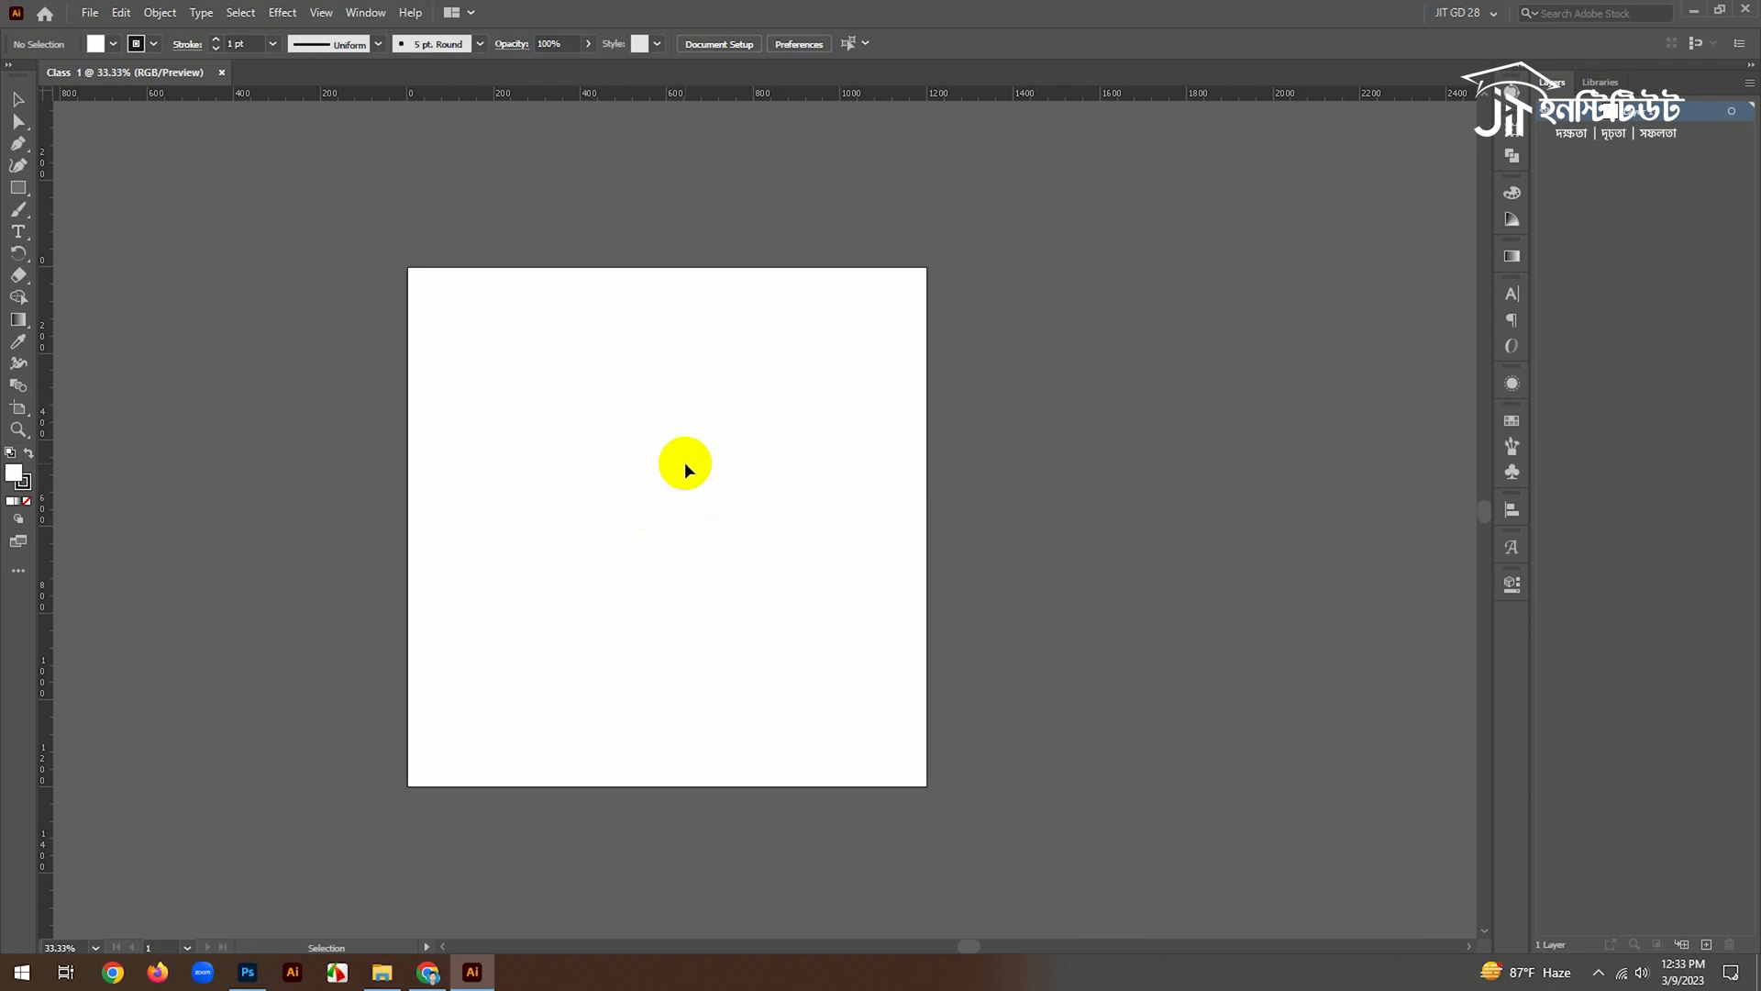
Find the Rounded Rectangle Tool among all available tools and add it to the toolbar's shape tools
click(18, 188)
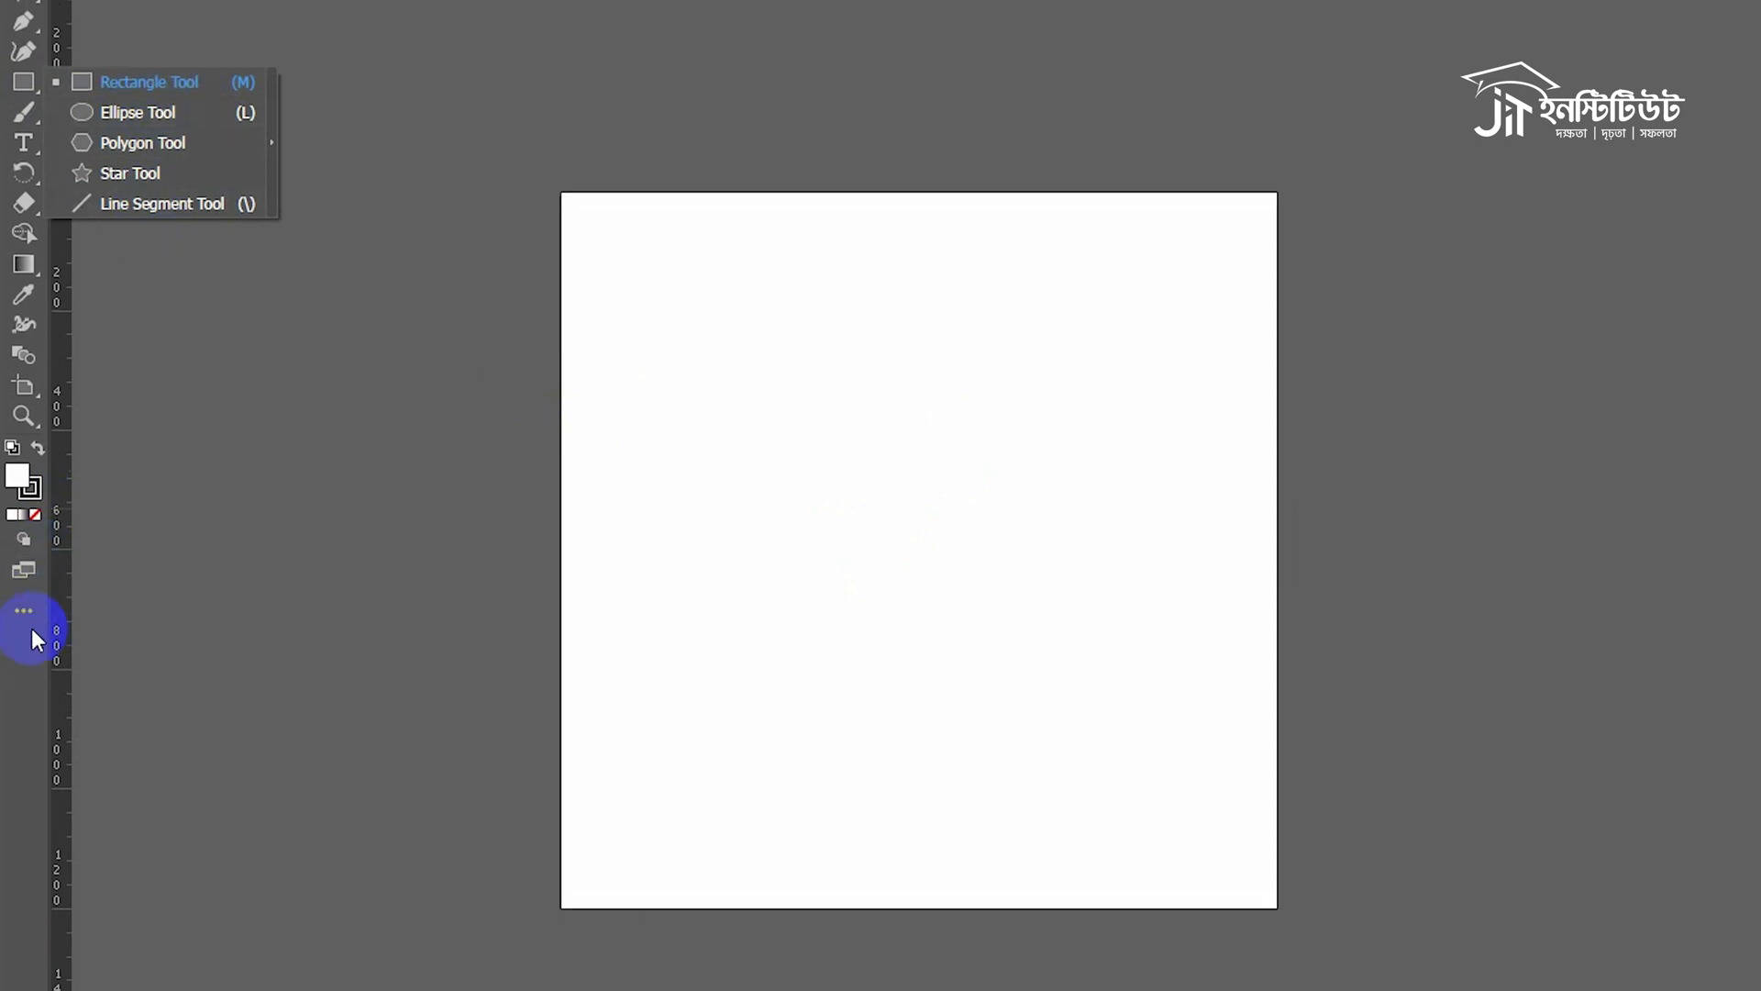
click(24, 612)
scroll(220, 700, down, 8)
scroll(229, 653, up, 5)
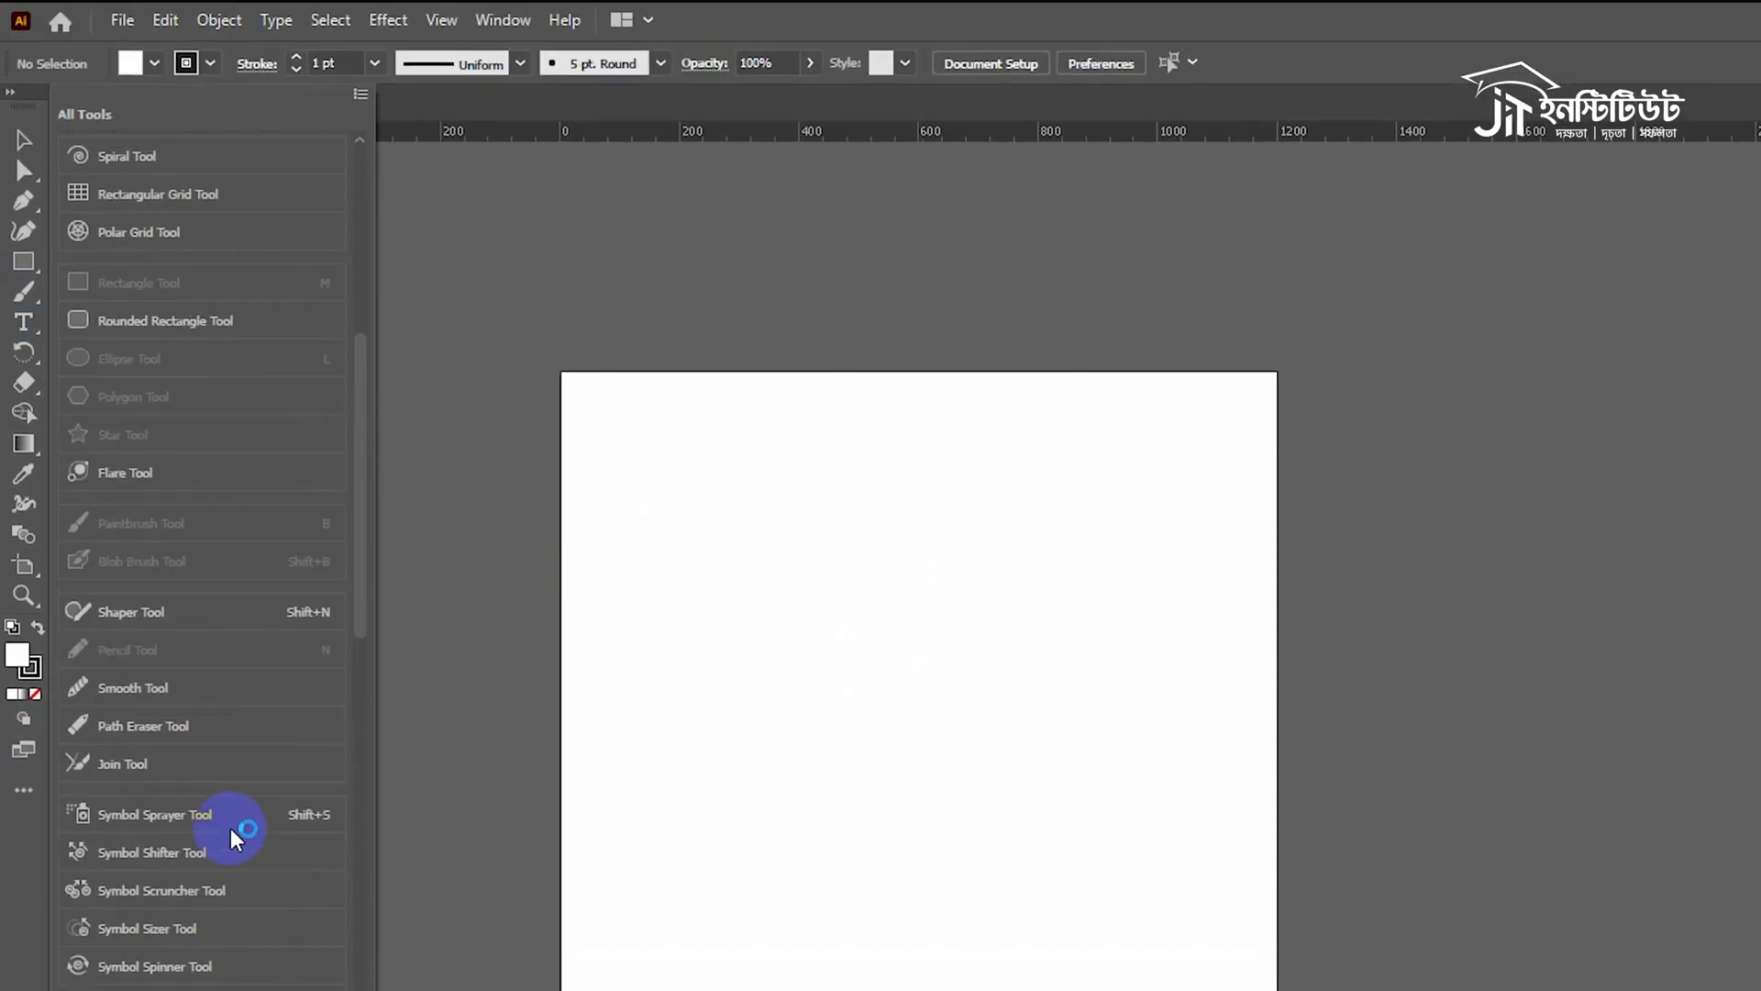
mouse_move(156, 331)
mouse_down()
mouse_move(24, 262)
mouse_move(156, 426)
mouse_move(154, 352)
mouse_up()
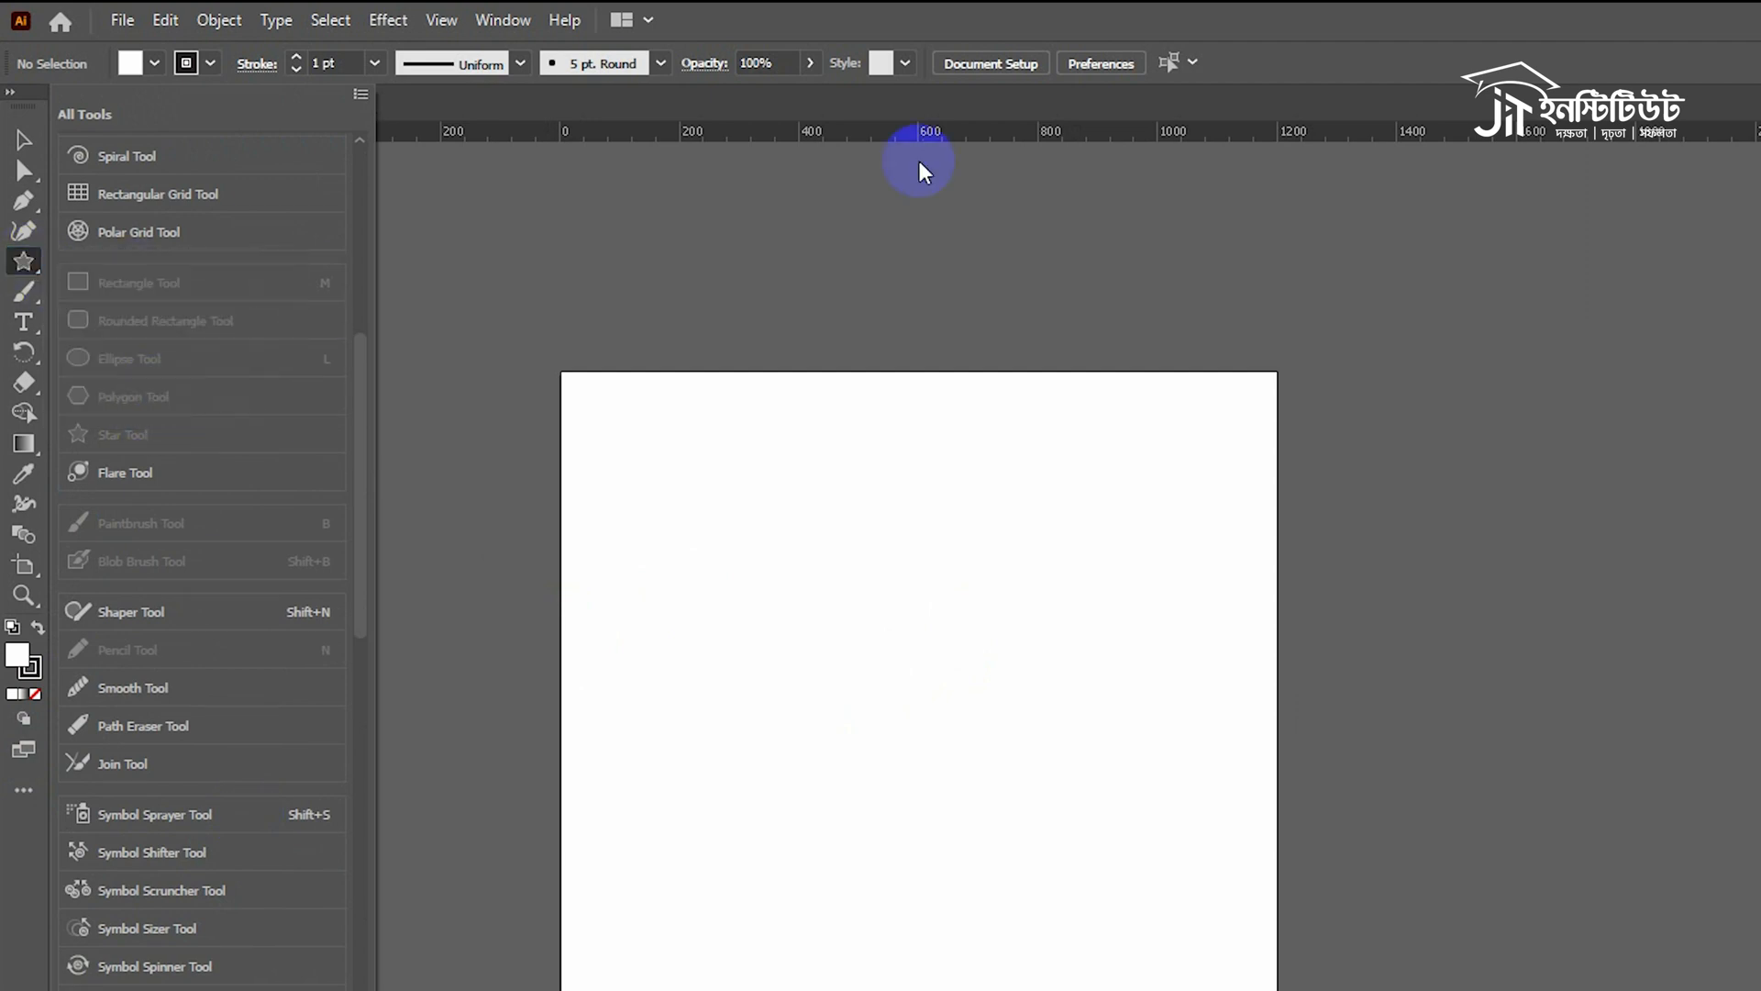
Draw a rectangle about 648 by 345 px in the upper part of the artboard with the Rectangle Tool
click(1412, 13)
right_click(24, 262)
click(138, 258)
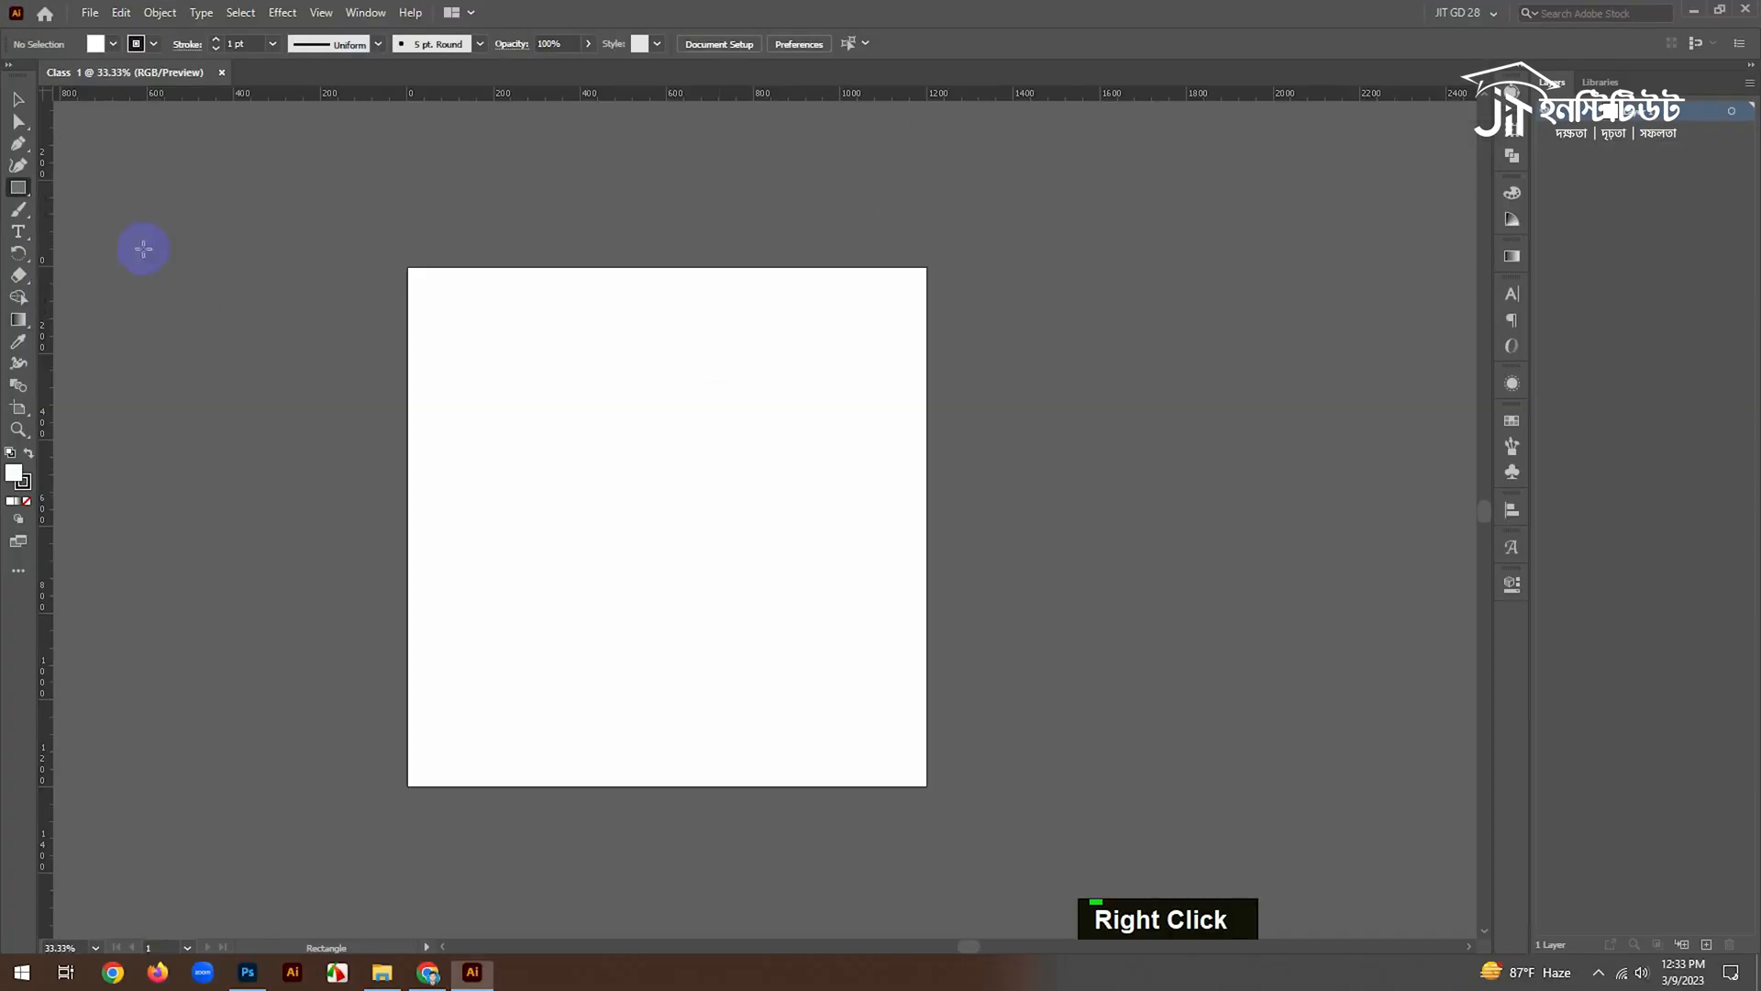
drag(535, 345, 815, 495)
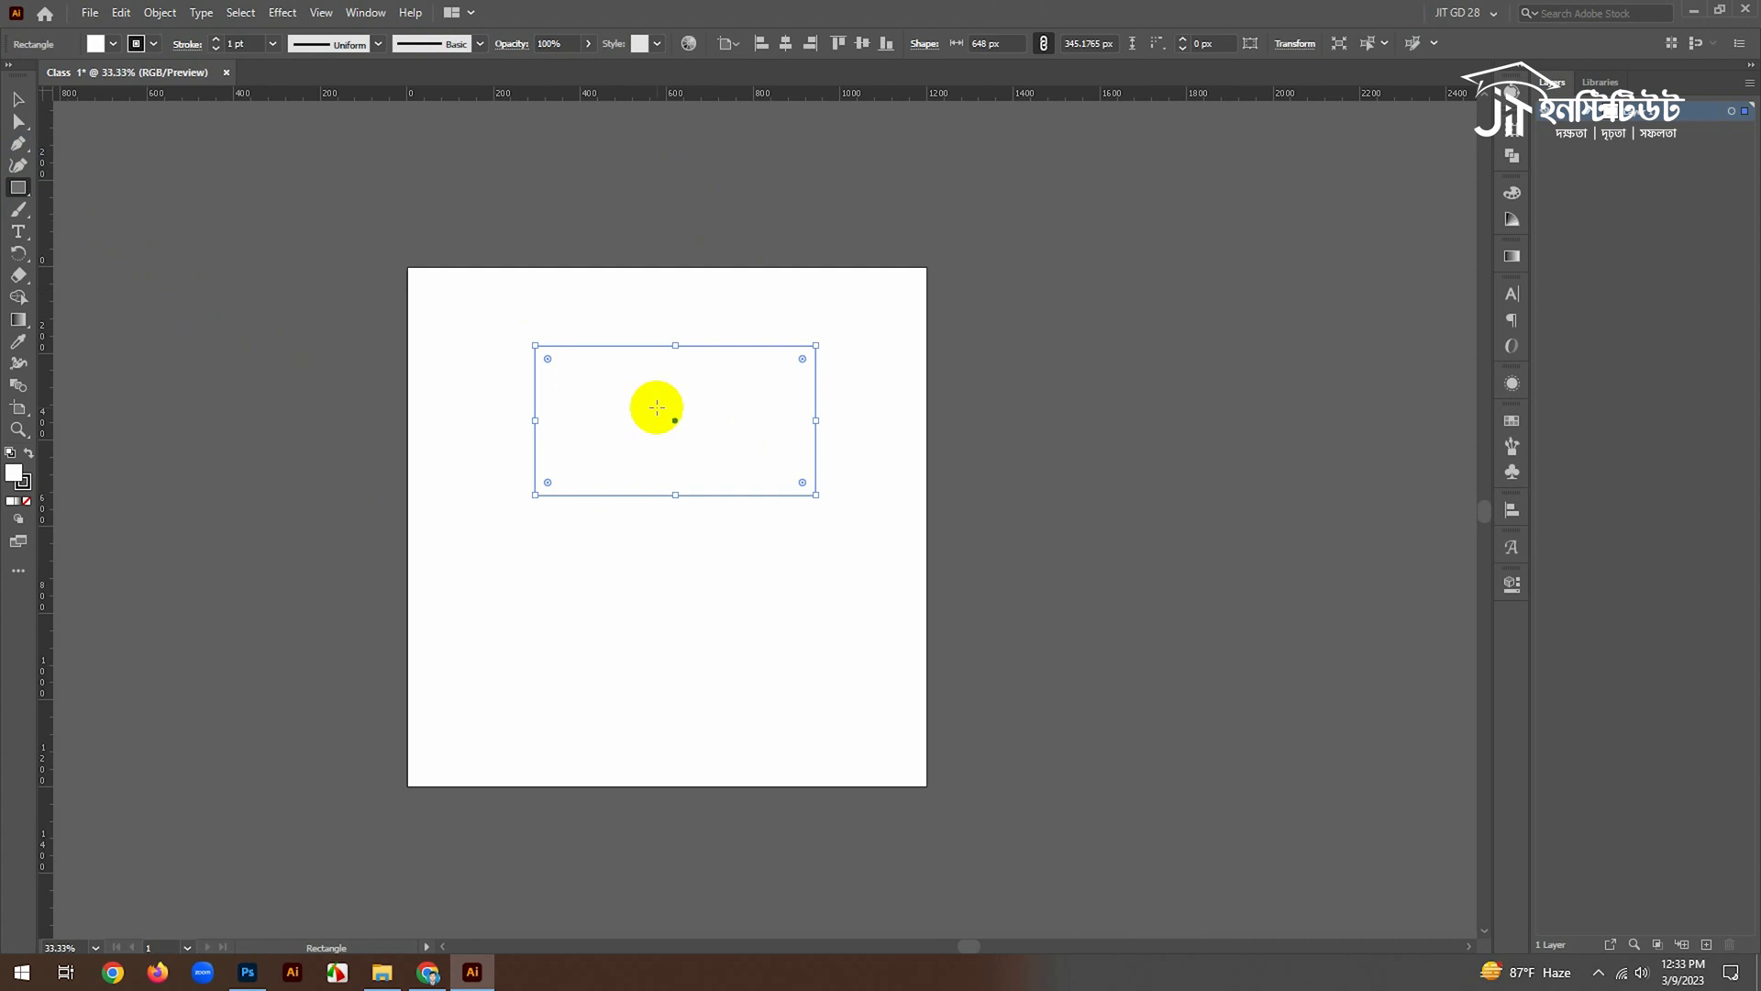
click(11, 500)
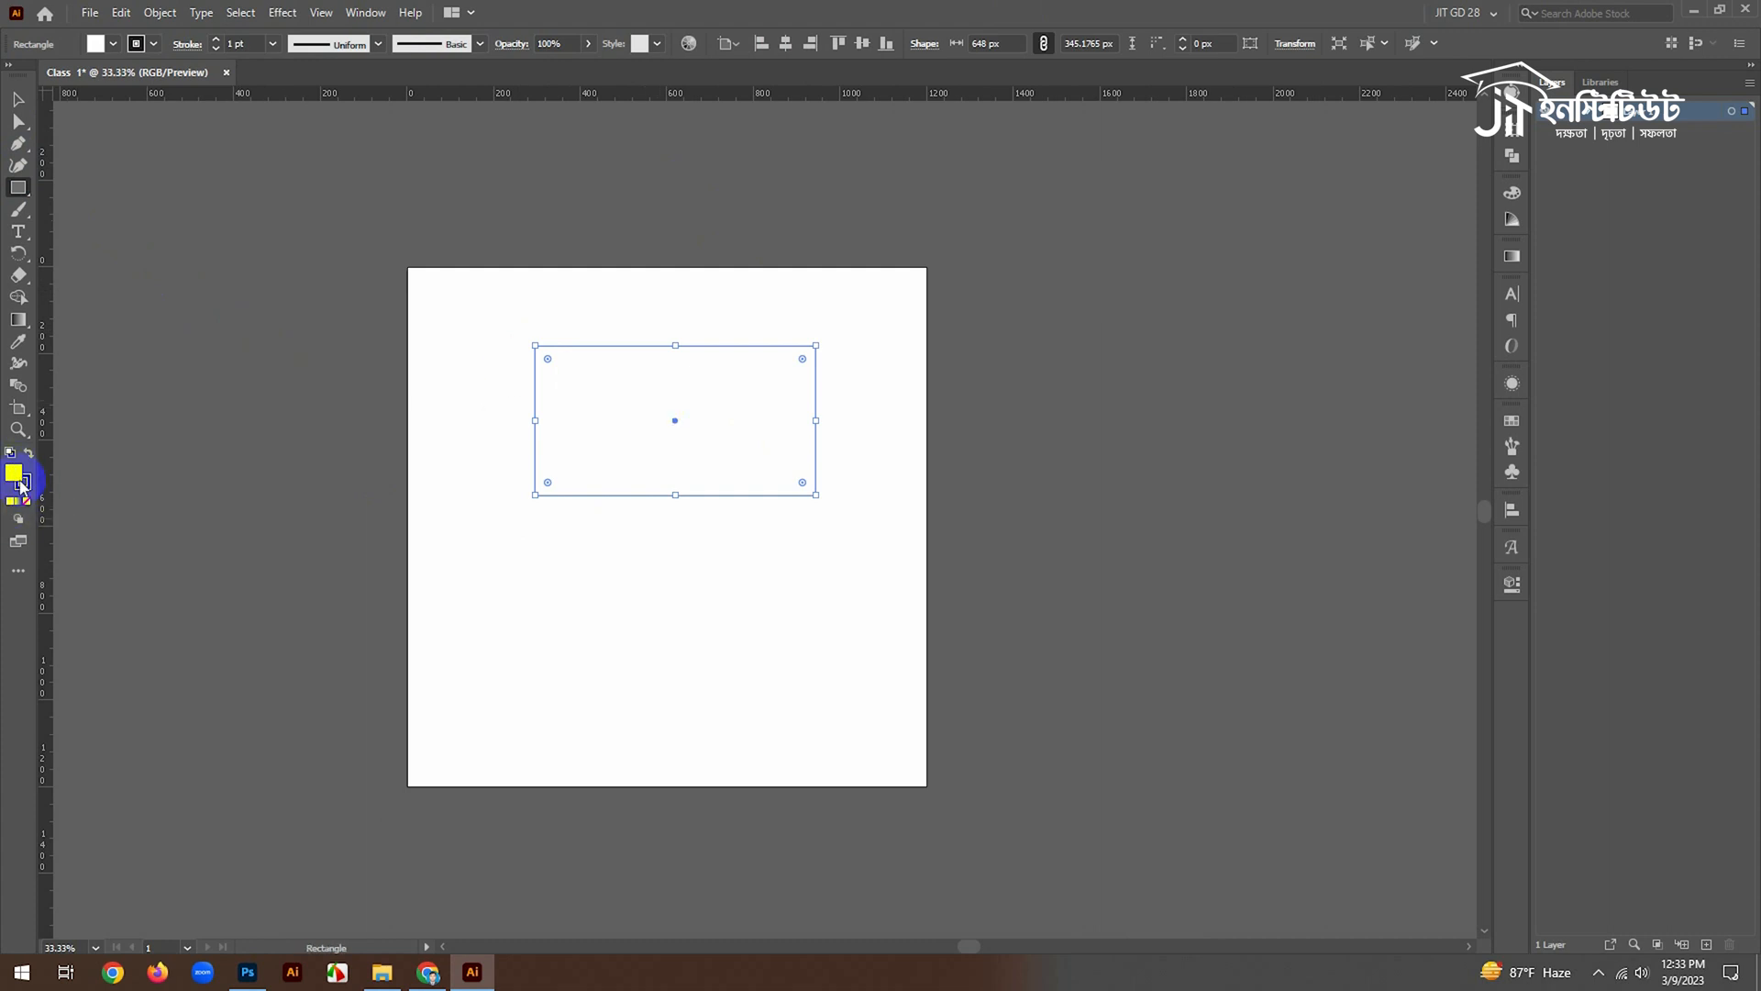
click(25, 484)
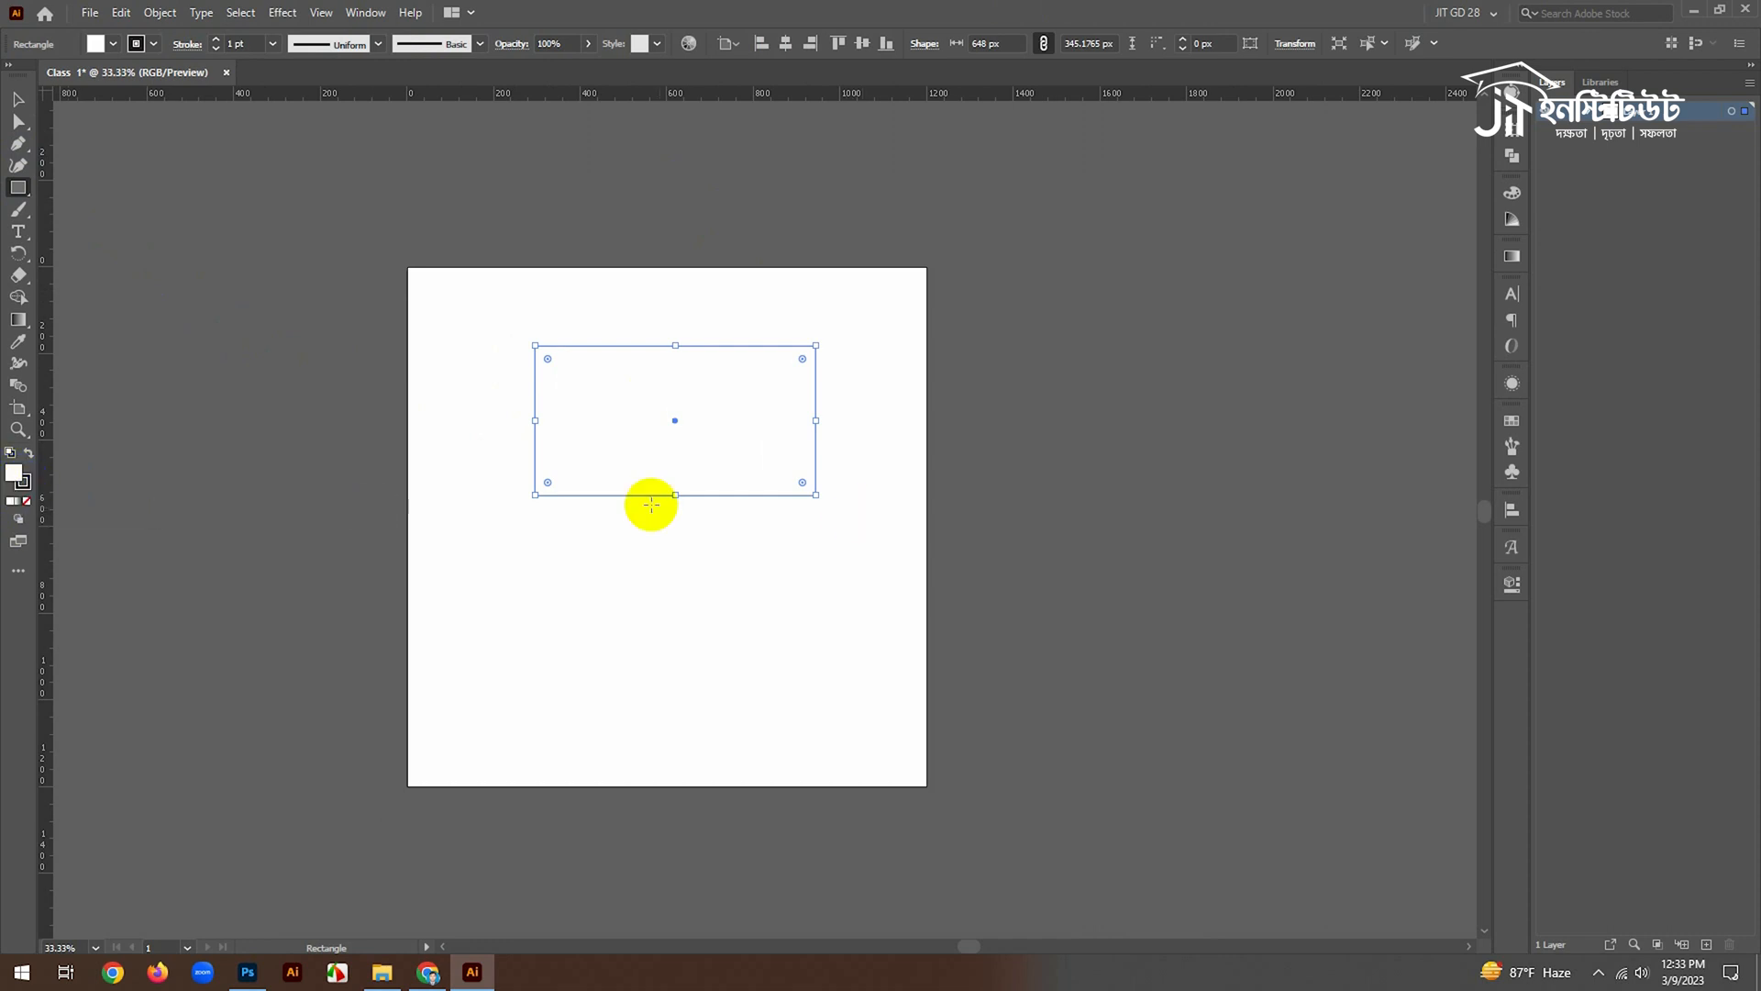
click(15, 473)
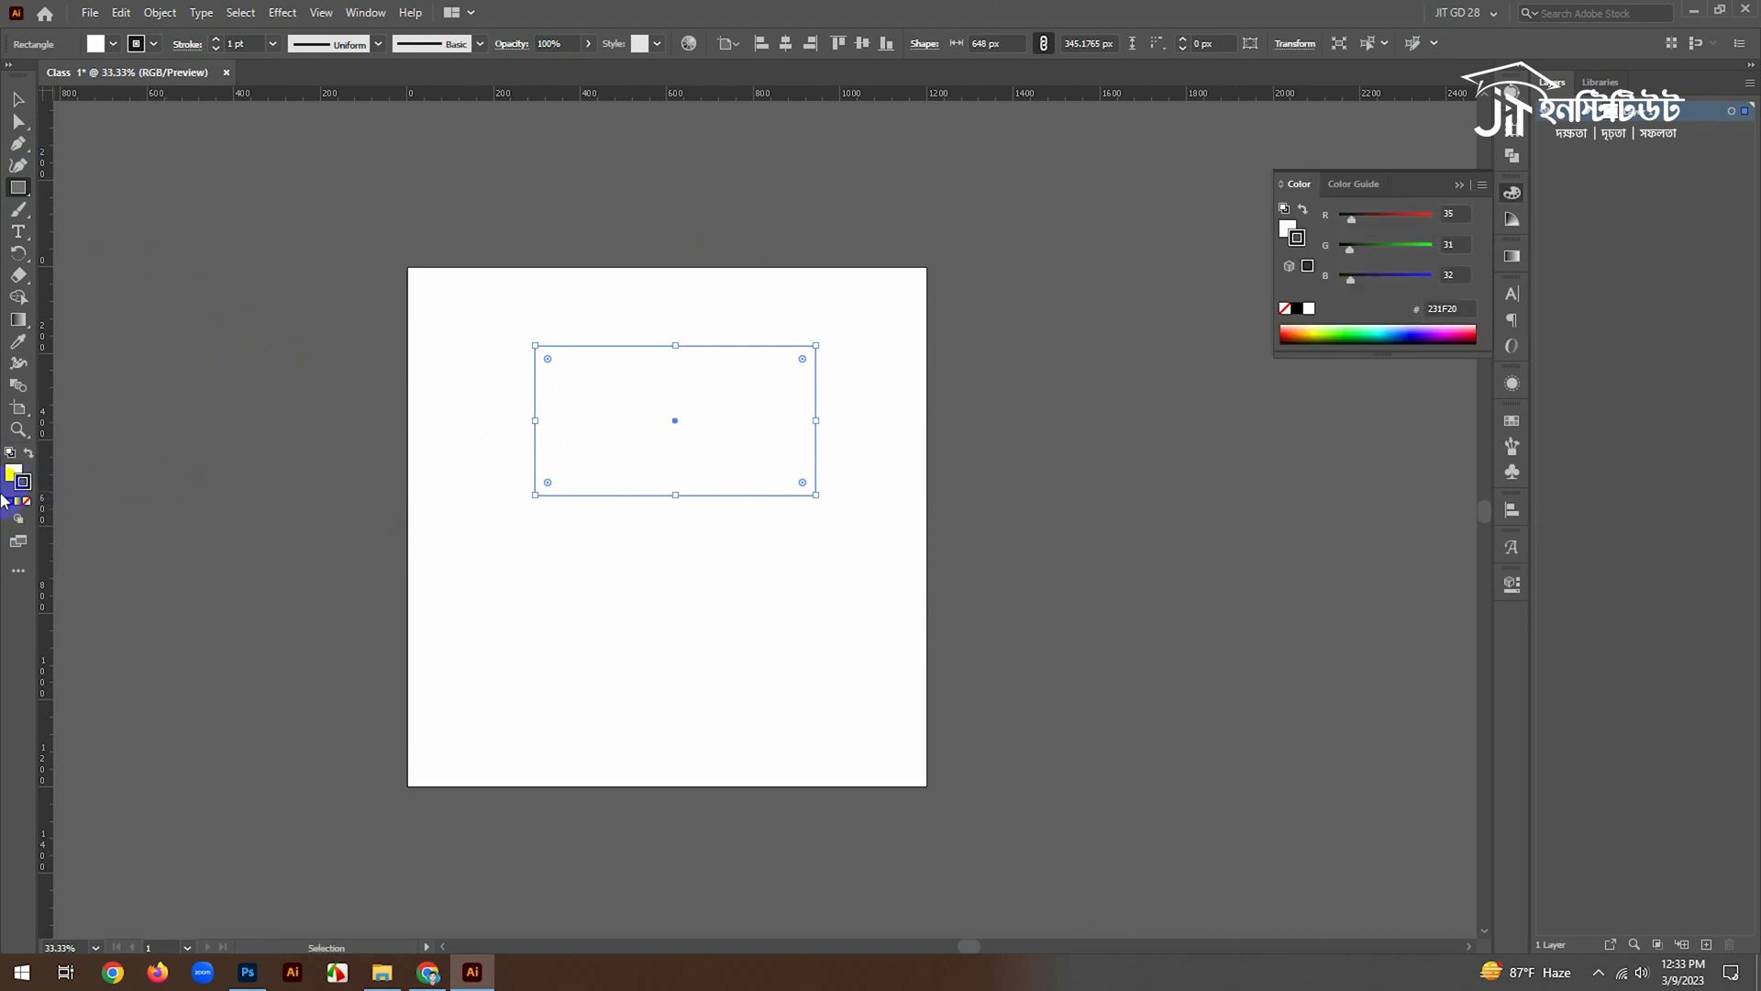
click(1459, 184)
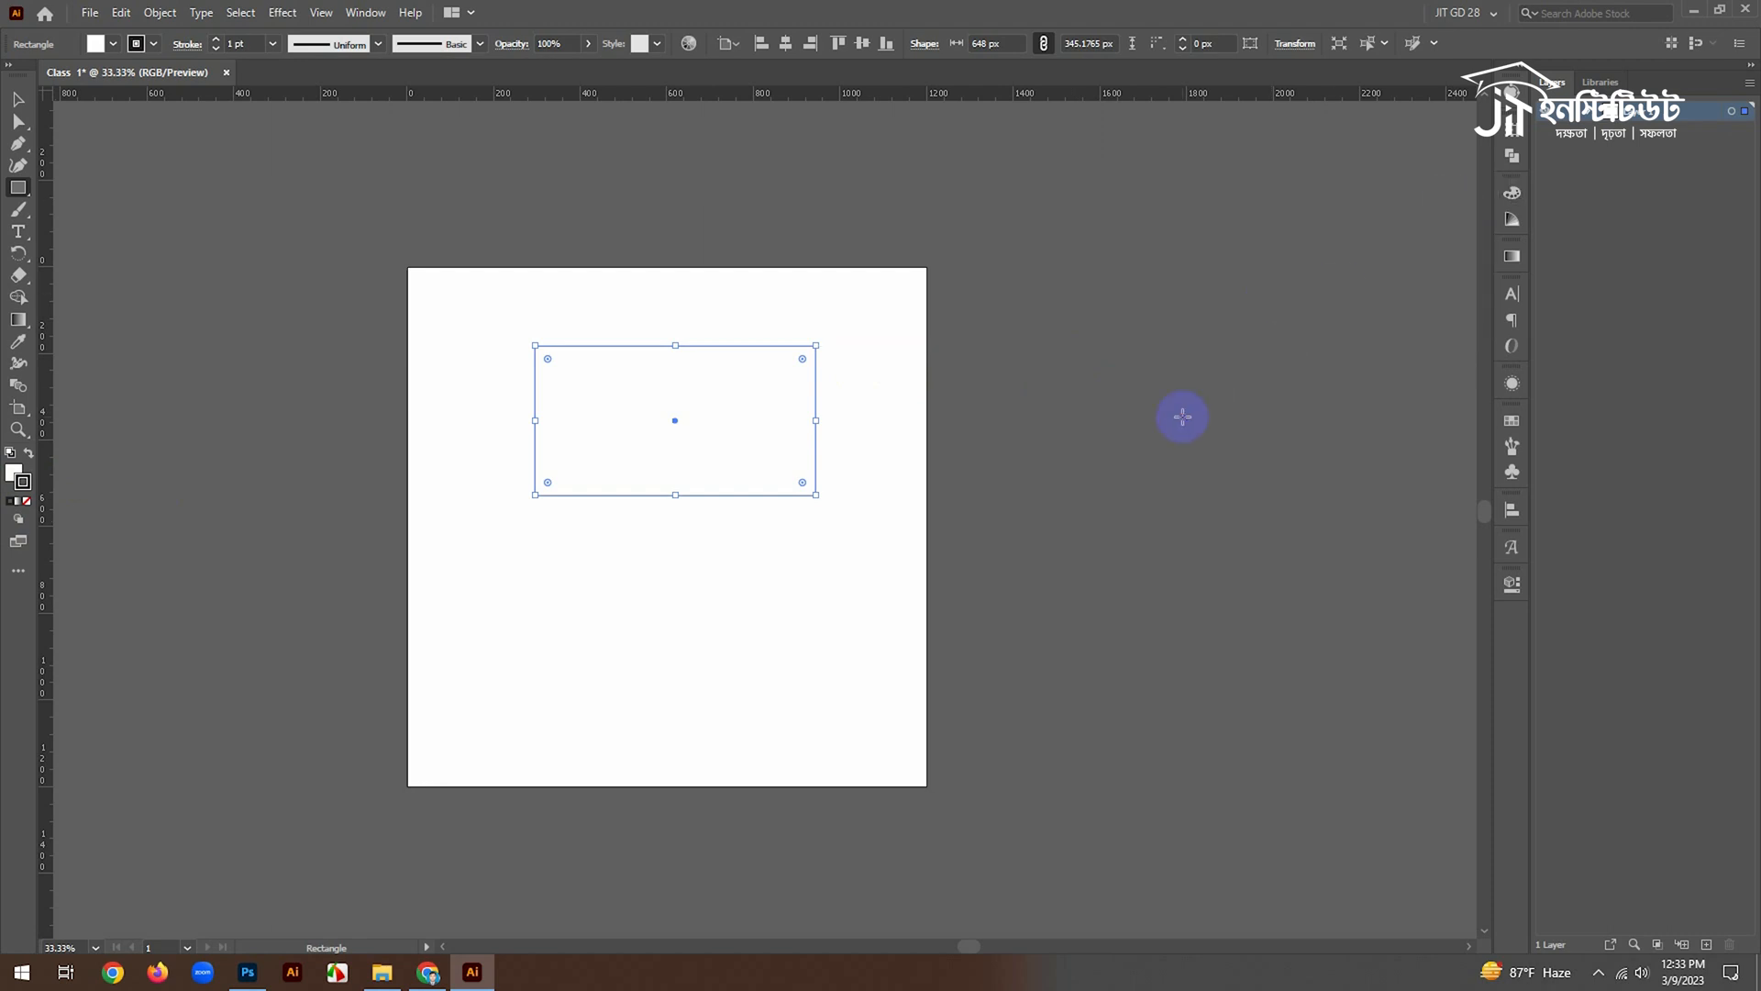
key(v)
double_click(739, 405)
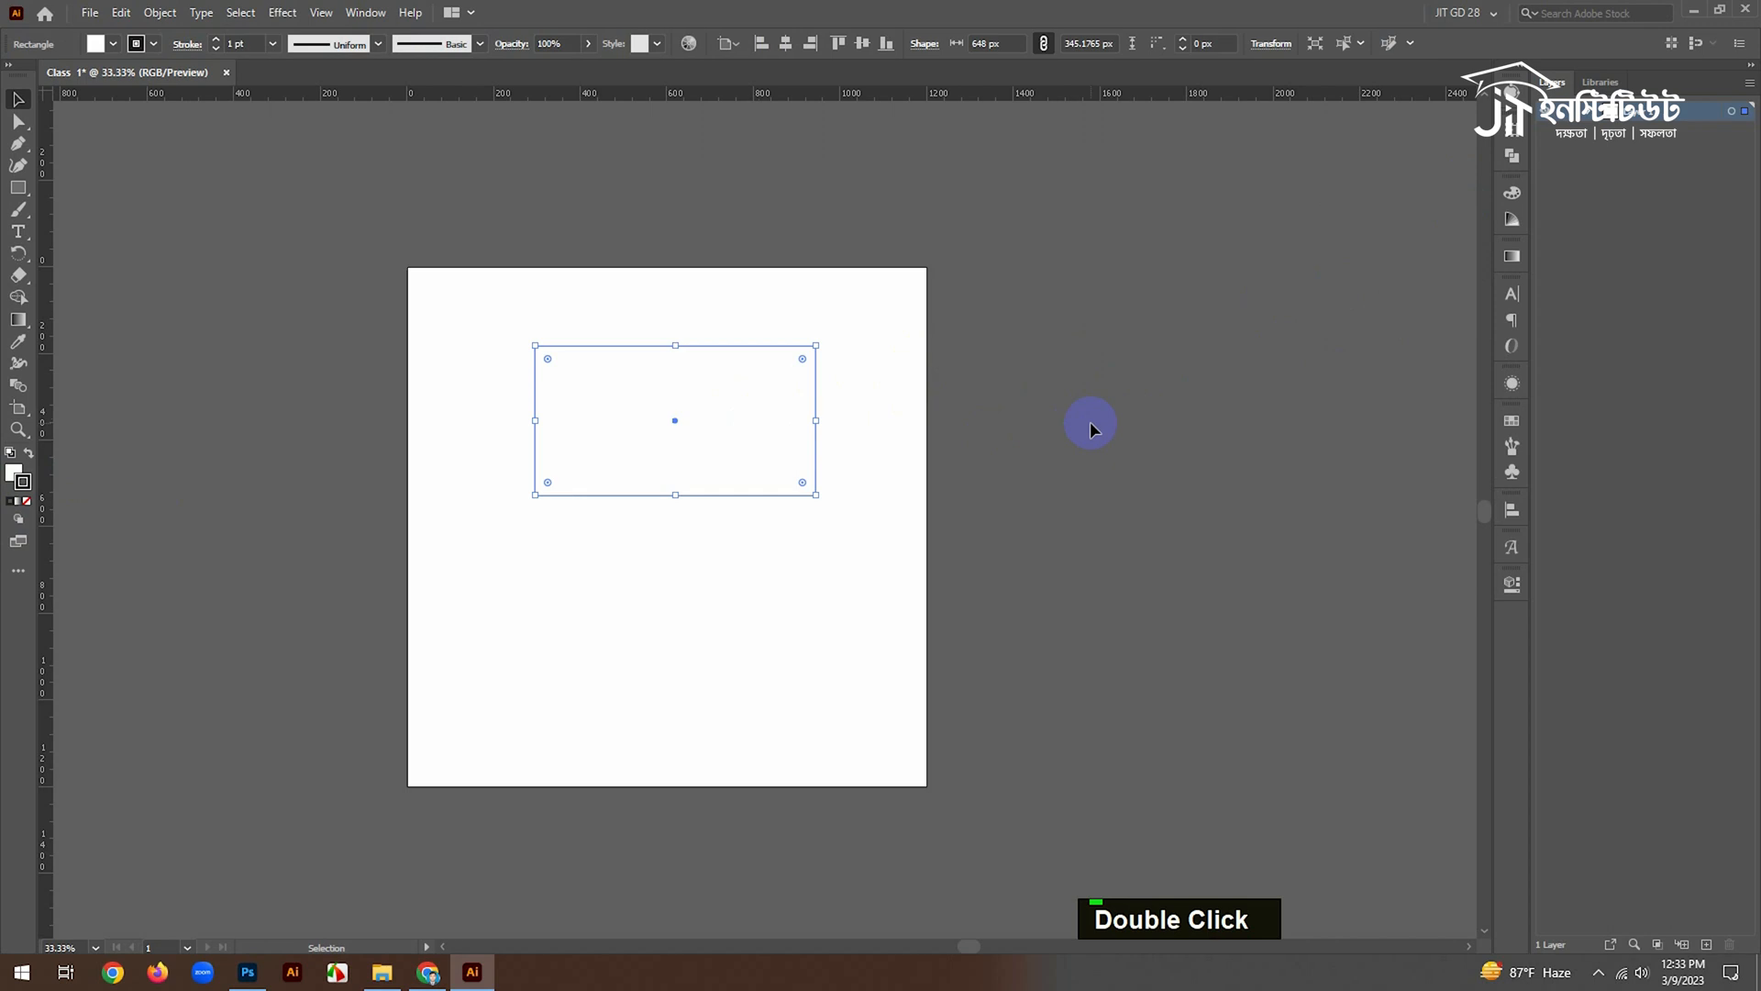
click(938, 503)
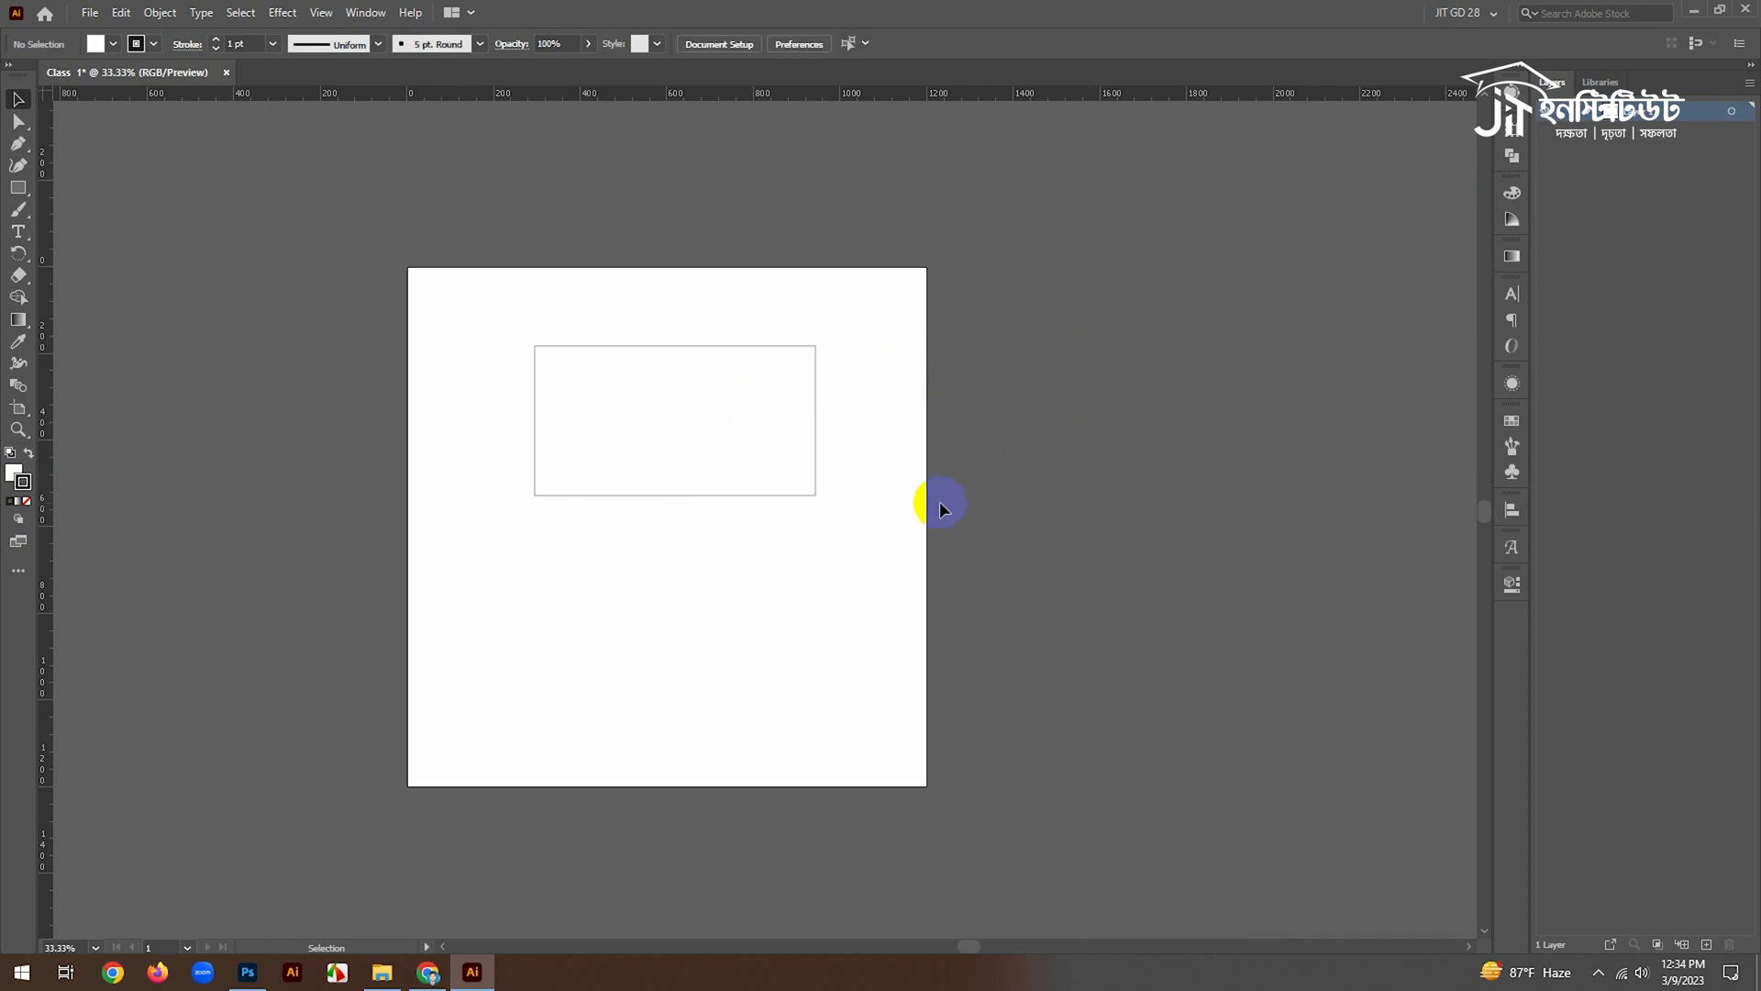
Select the rectangle and fill it with the teal green swatch
drag(960, 259, 441, 571)
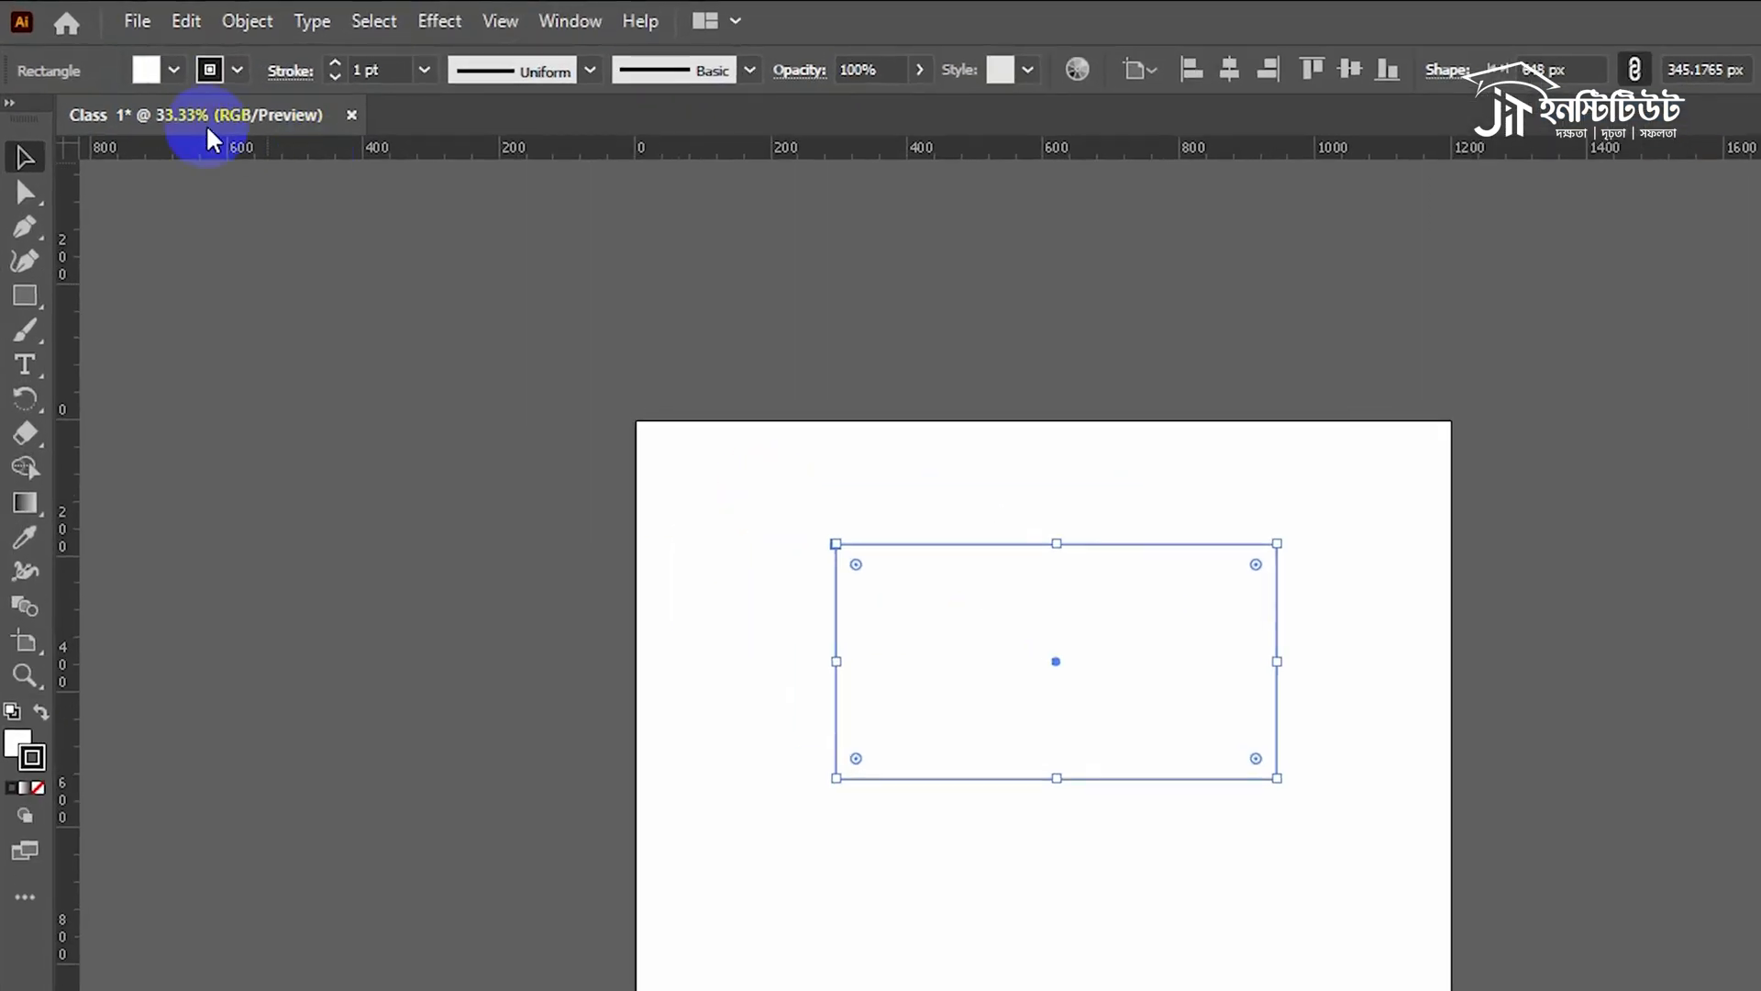
click(171, 71)
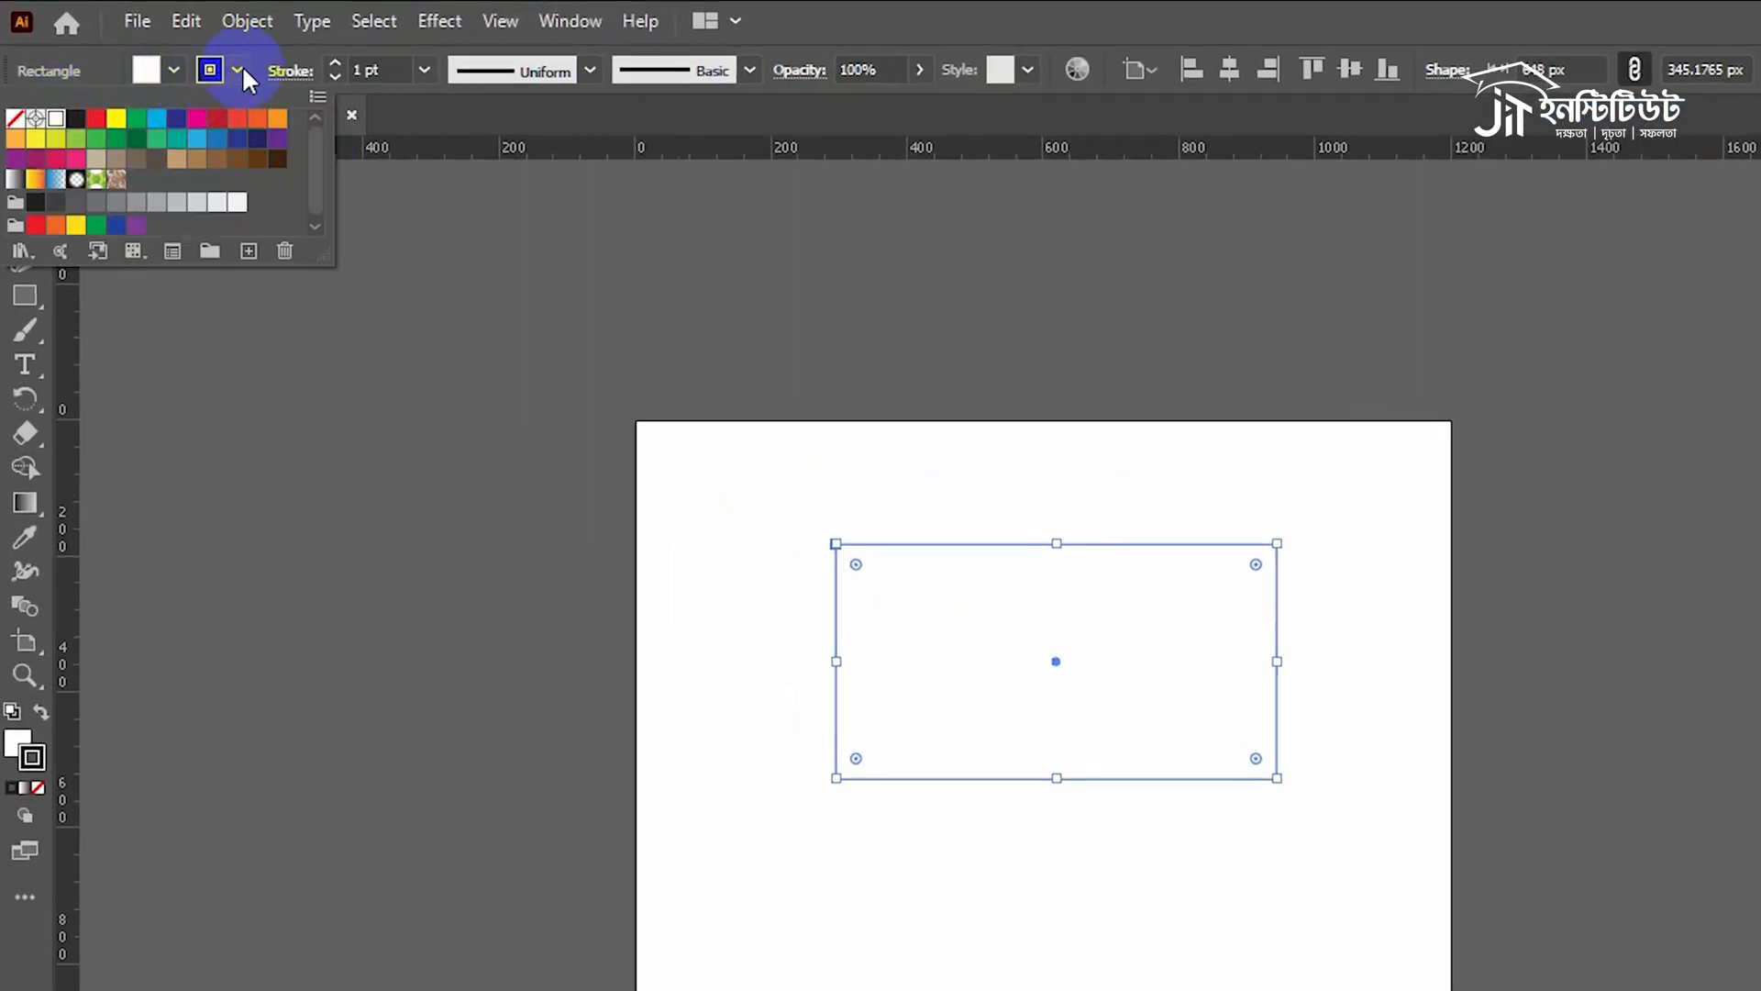
click(236, 69)
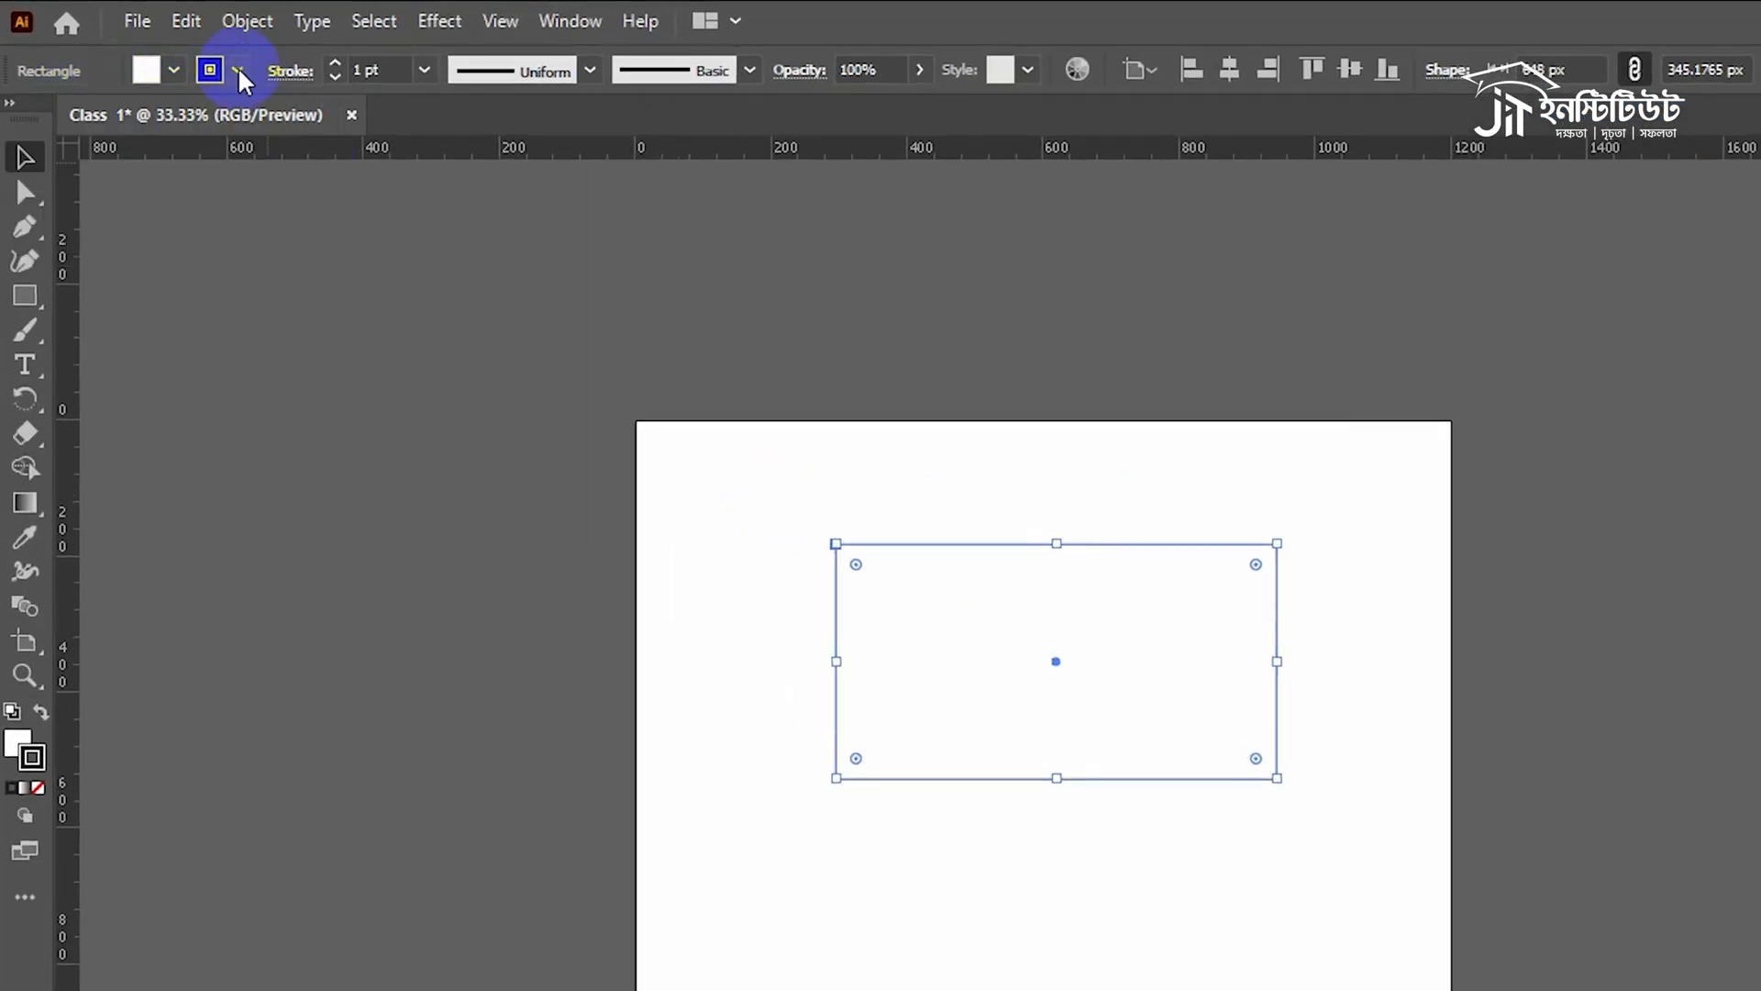
click(237, 70)
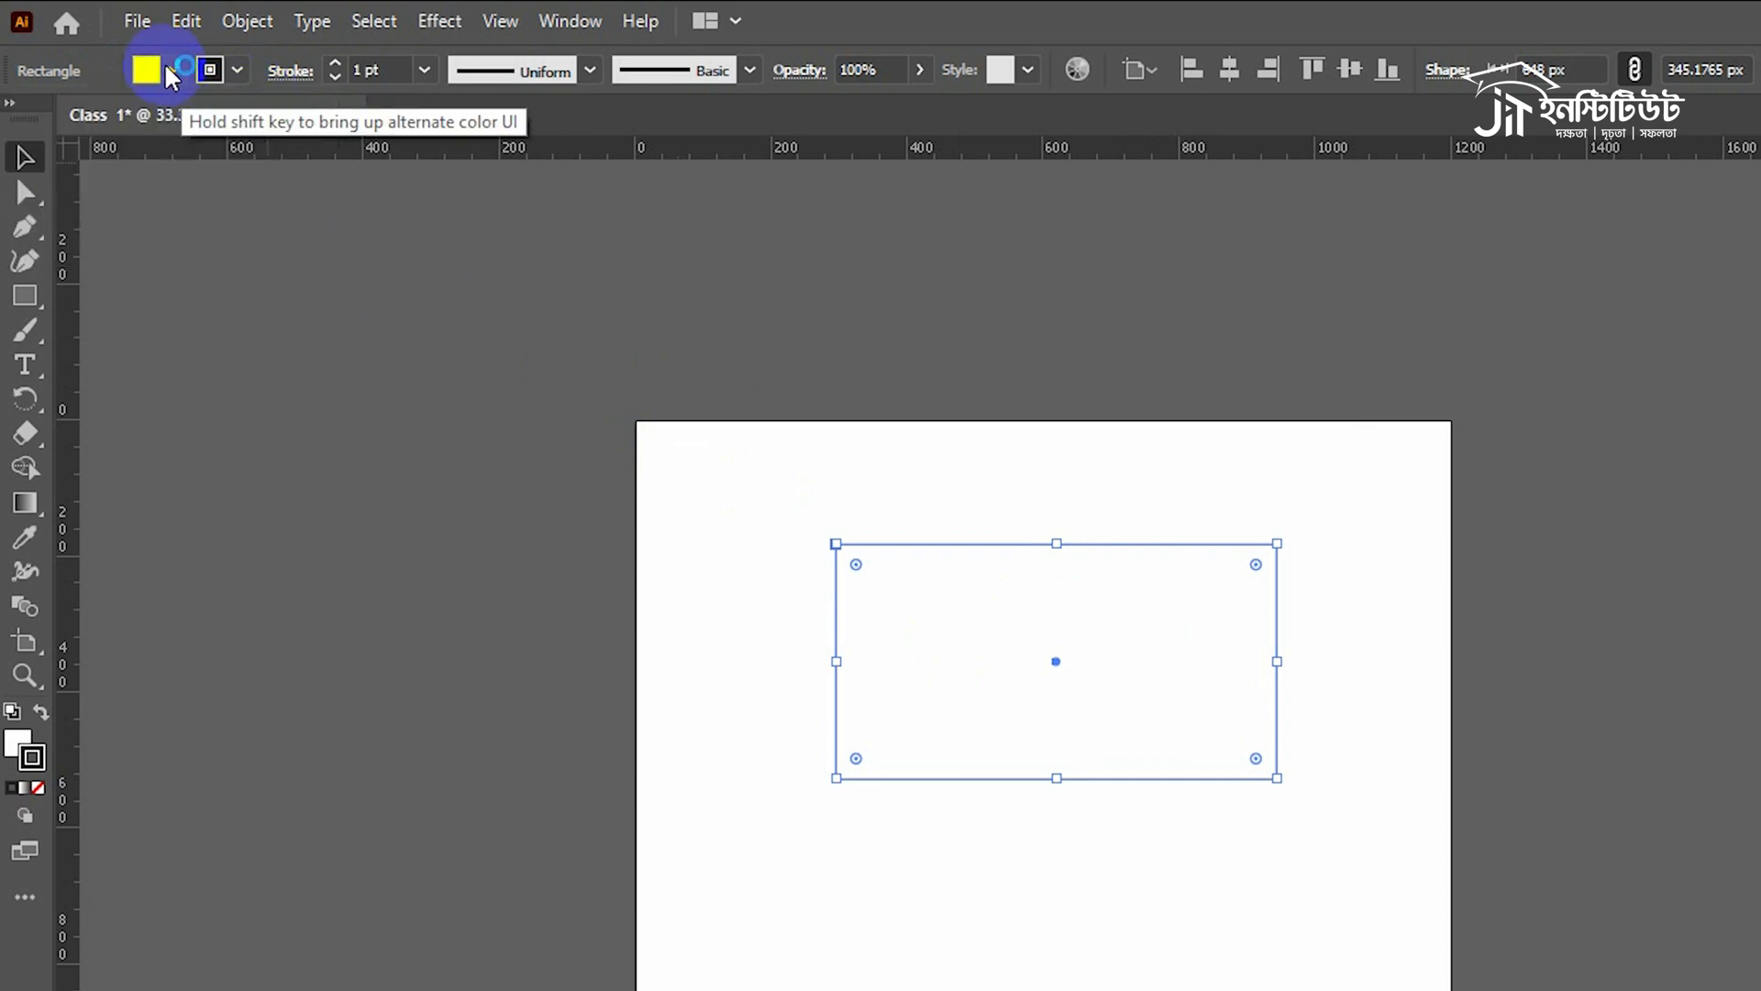
click(170, 71)
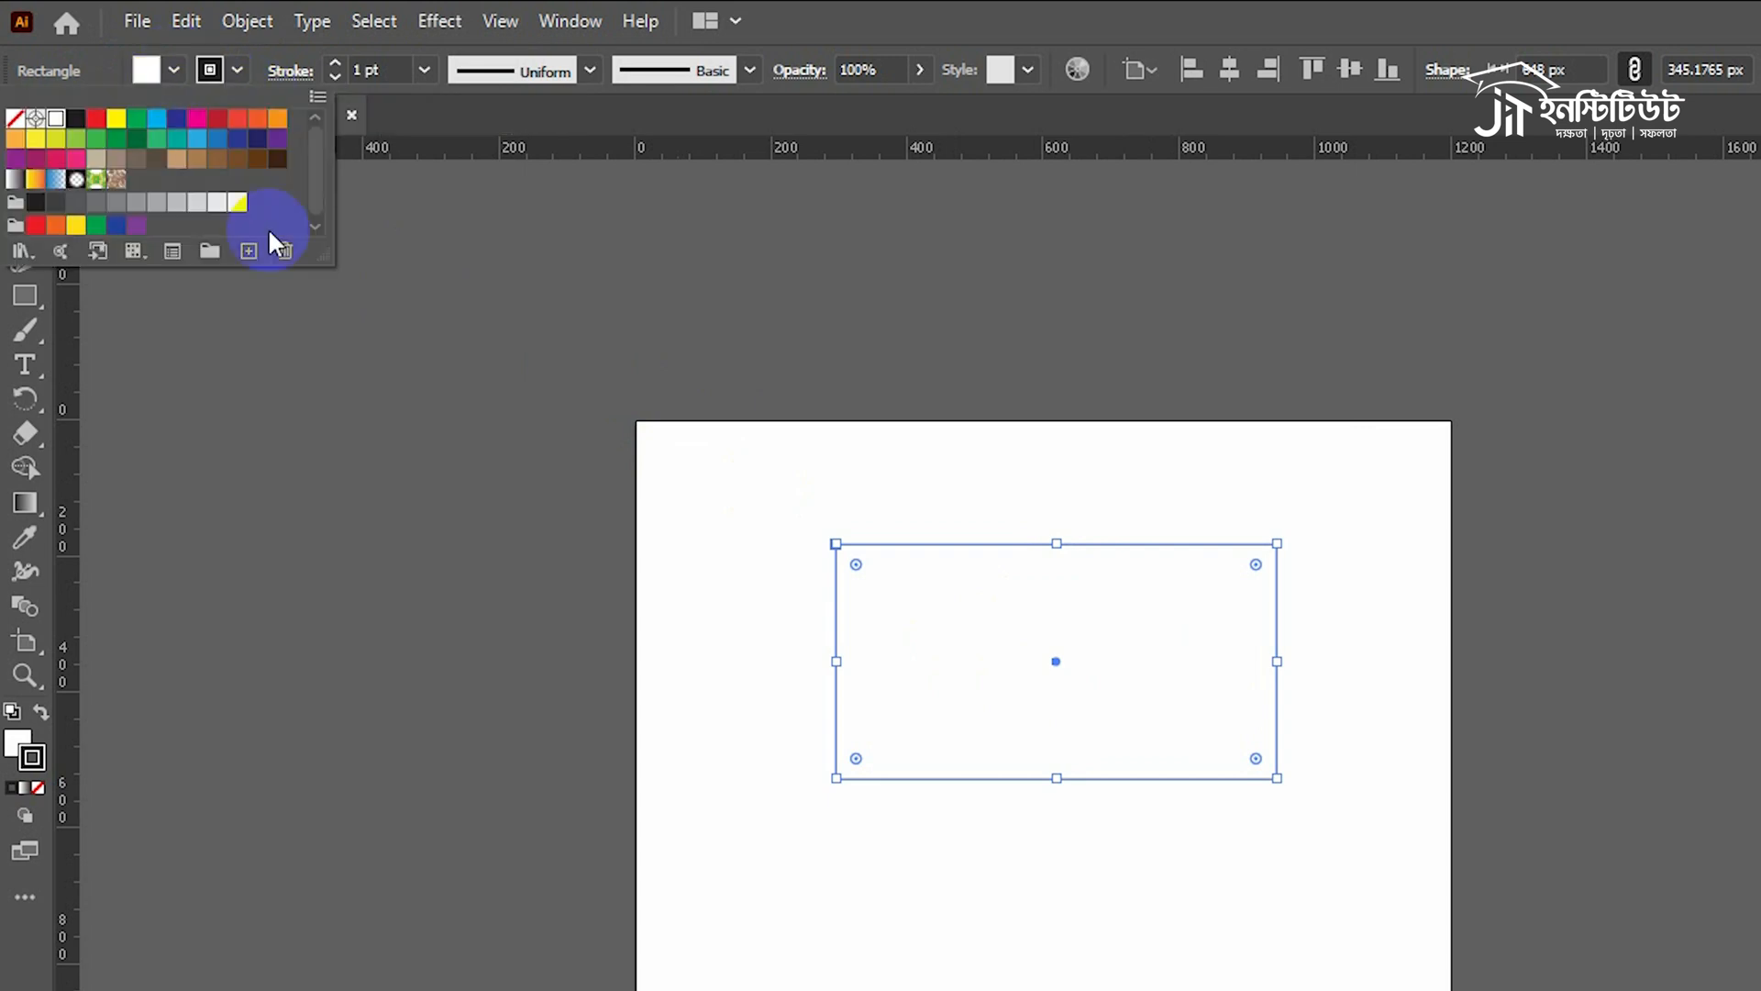
click(179, 145)
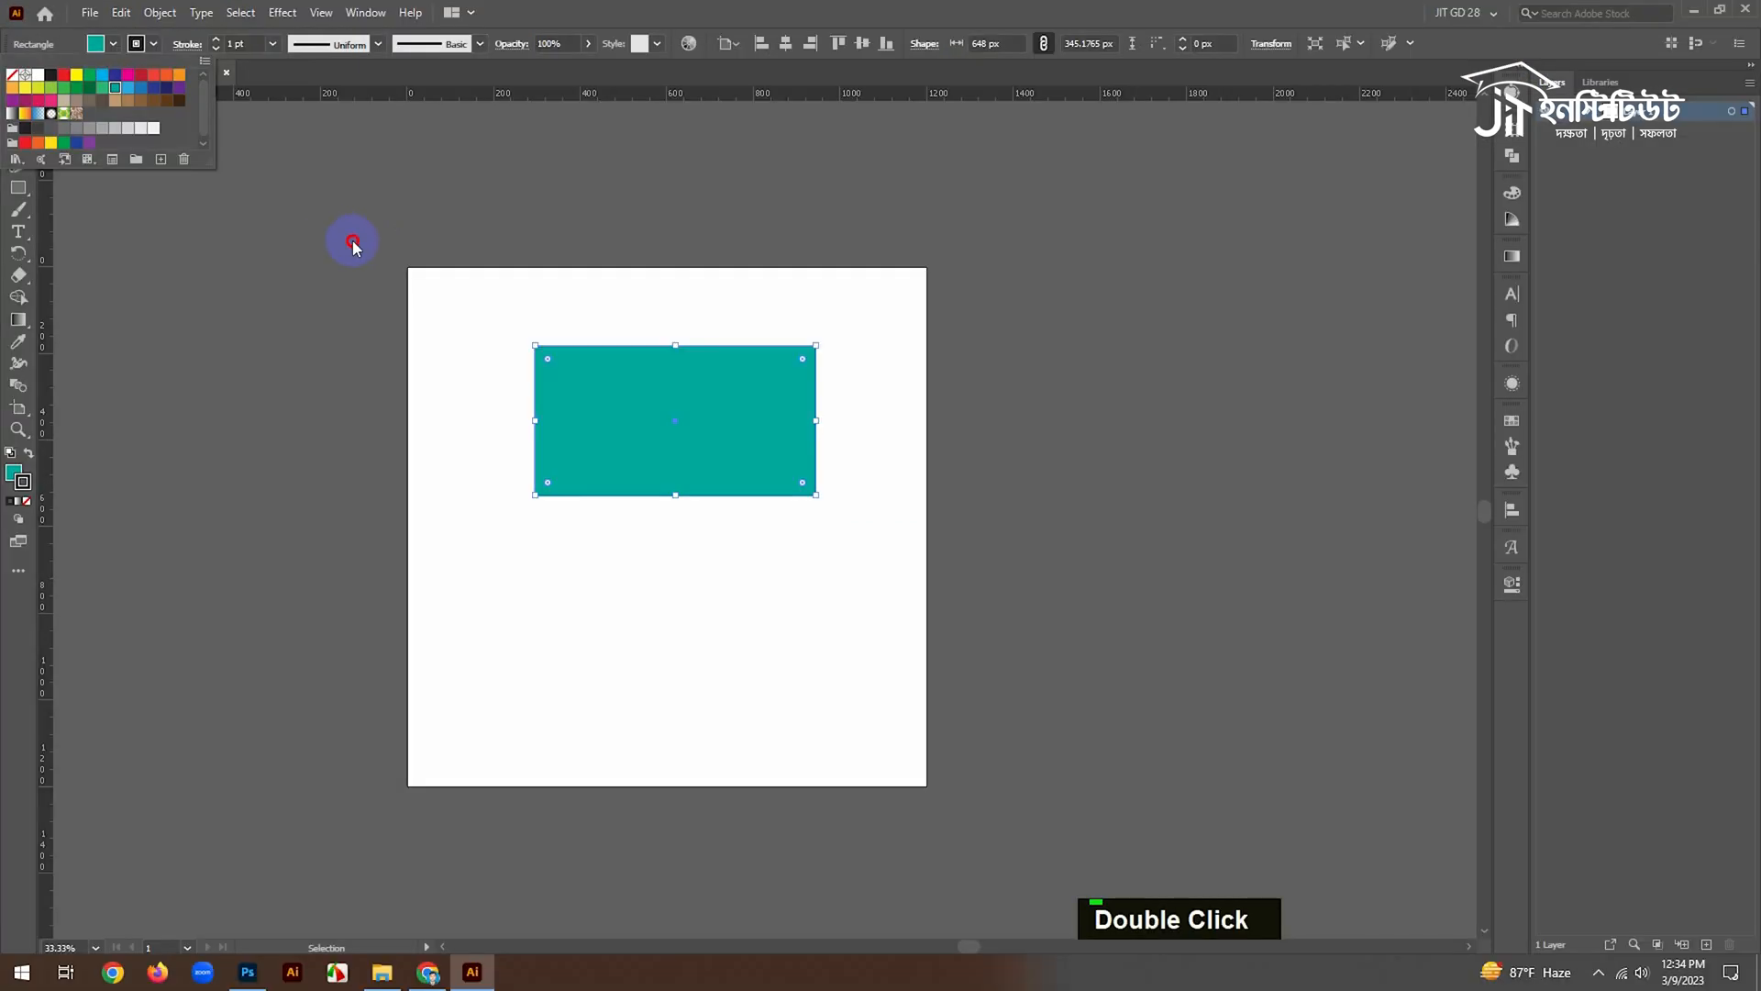
click(354, 243)
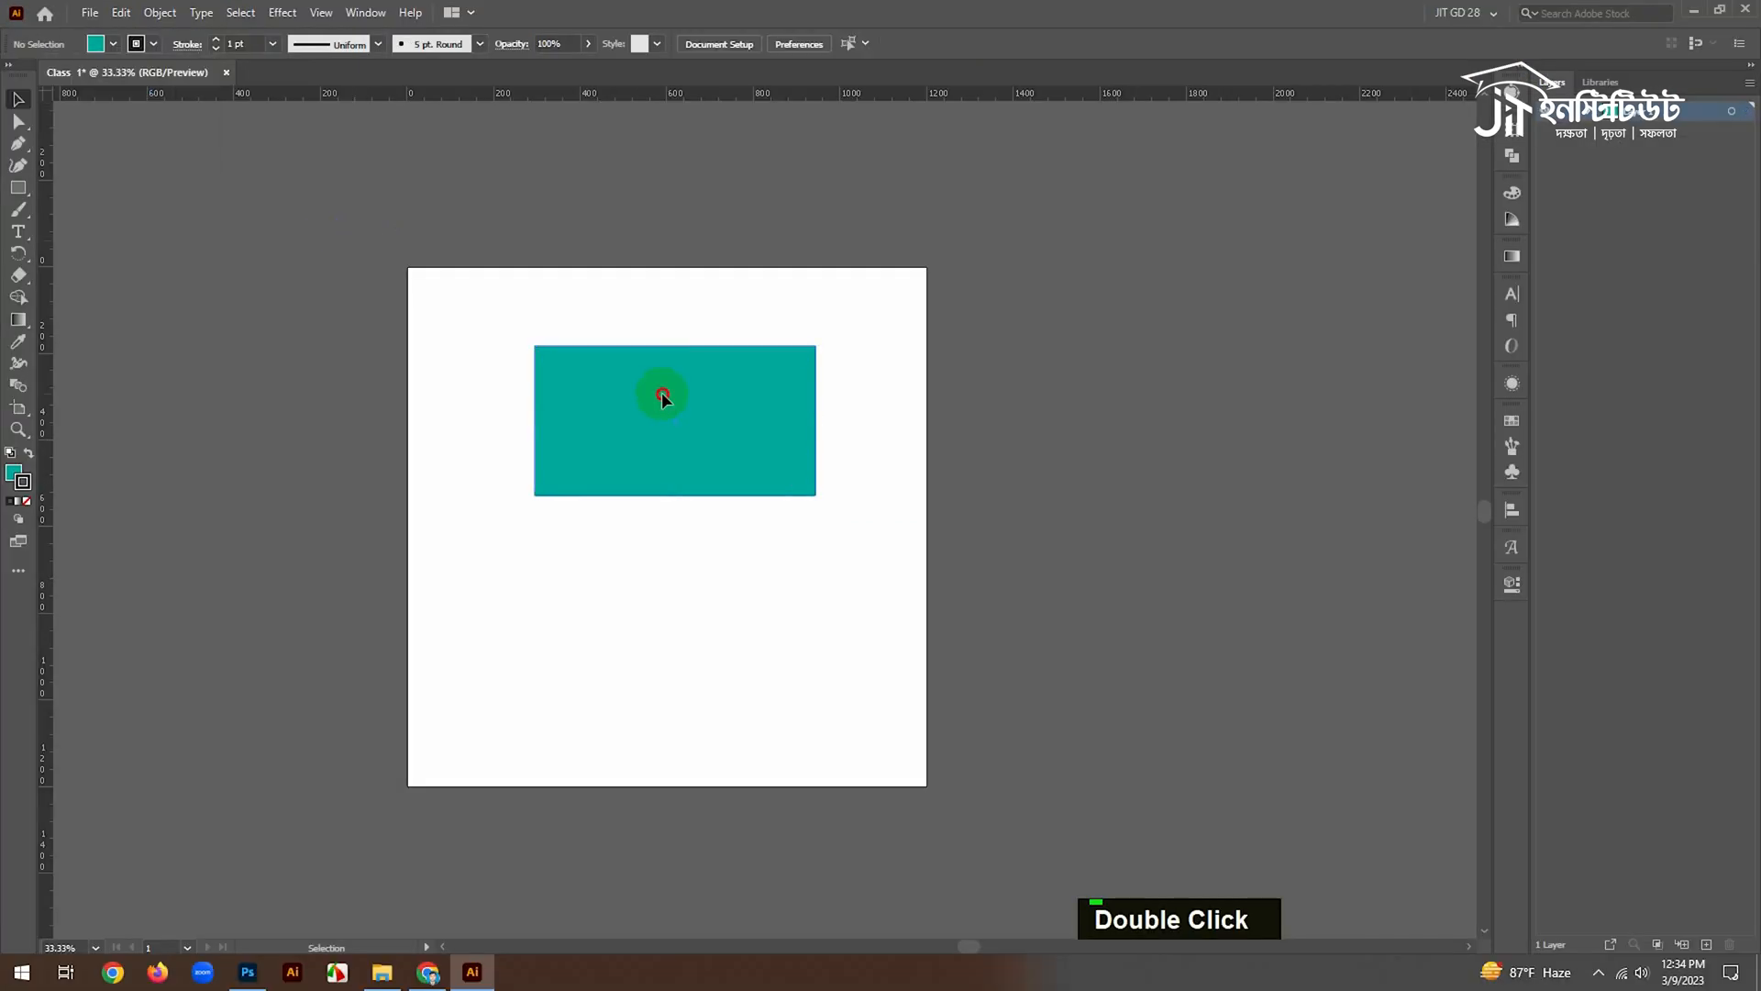
Give the rectangle a red stroke from the swatches
click(153, 44)
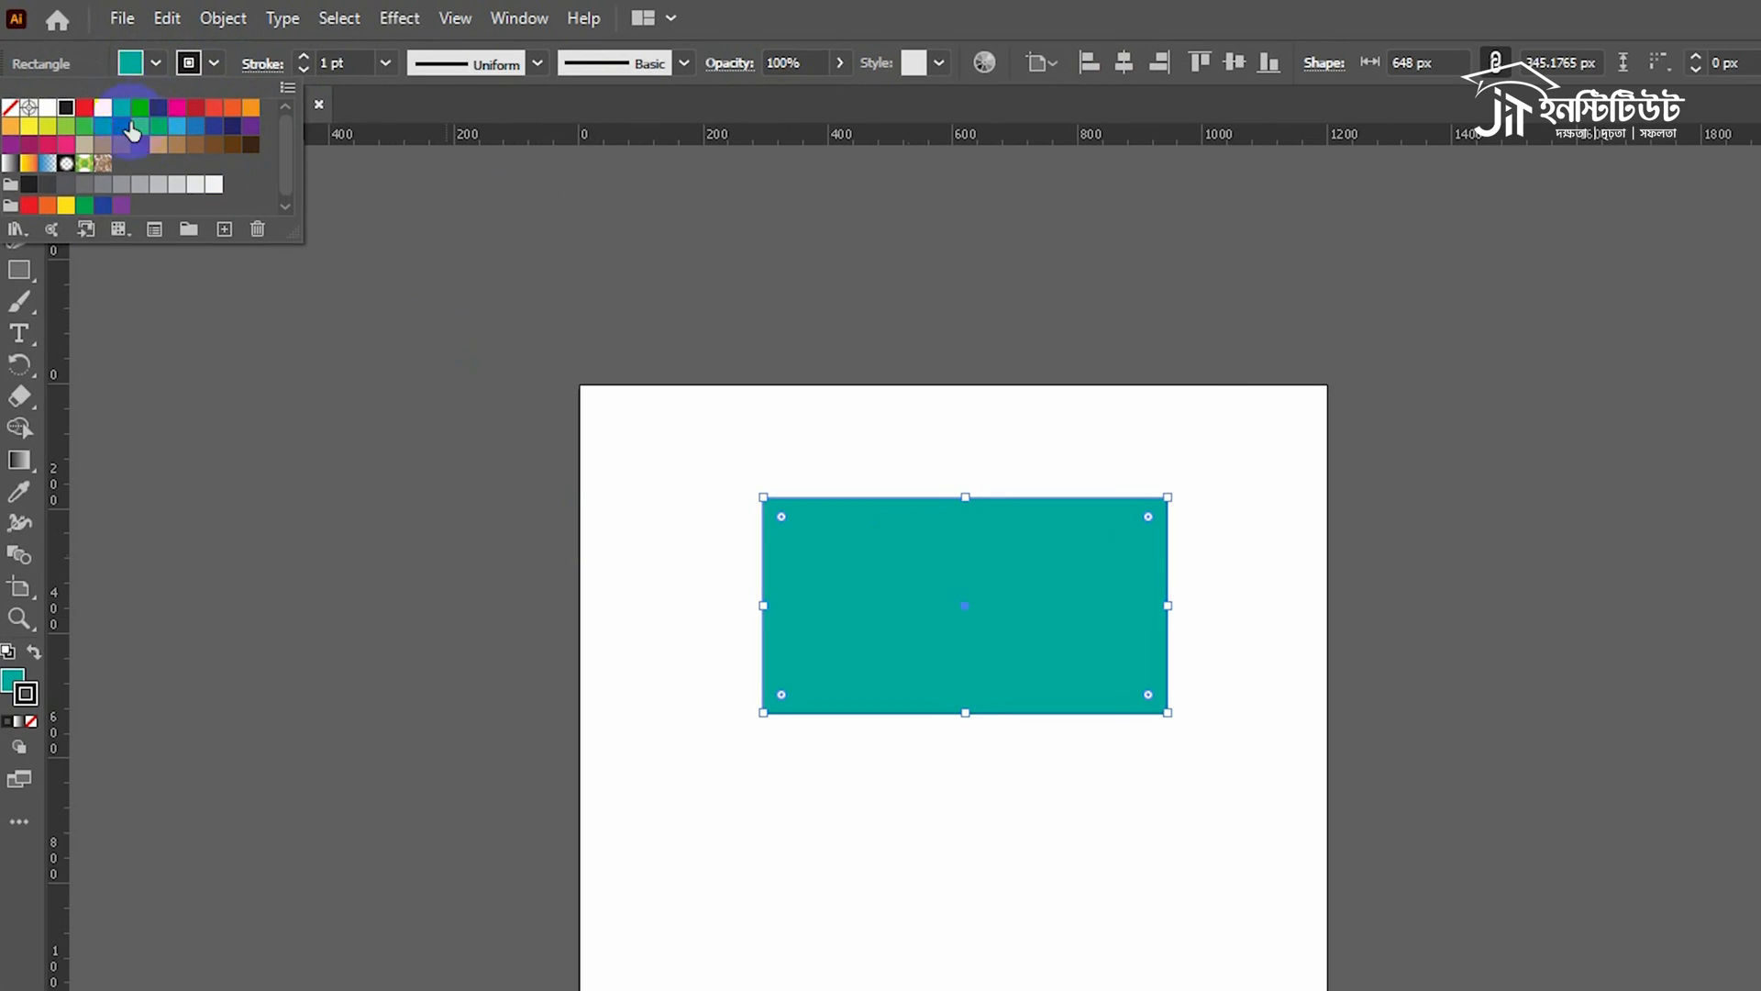
click(63, 74)
click(1120, 404)
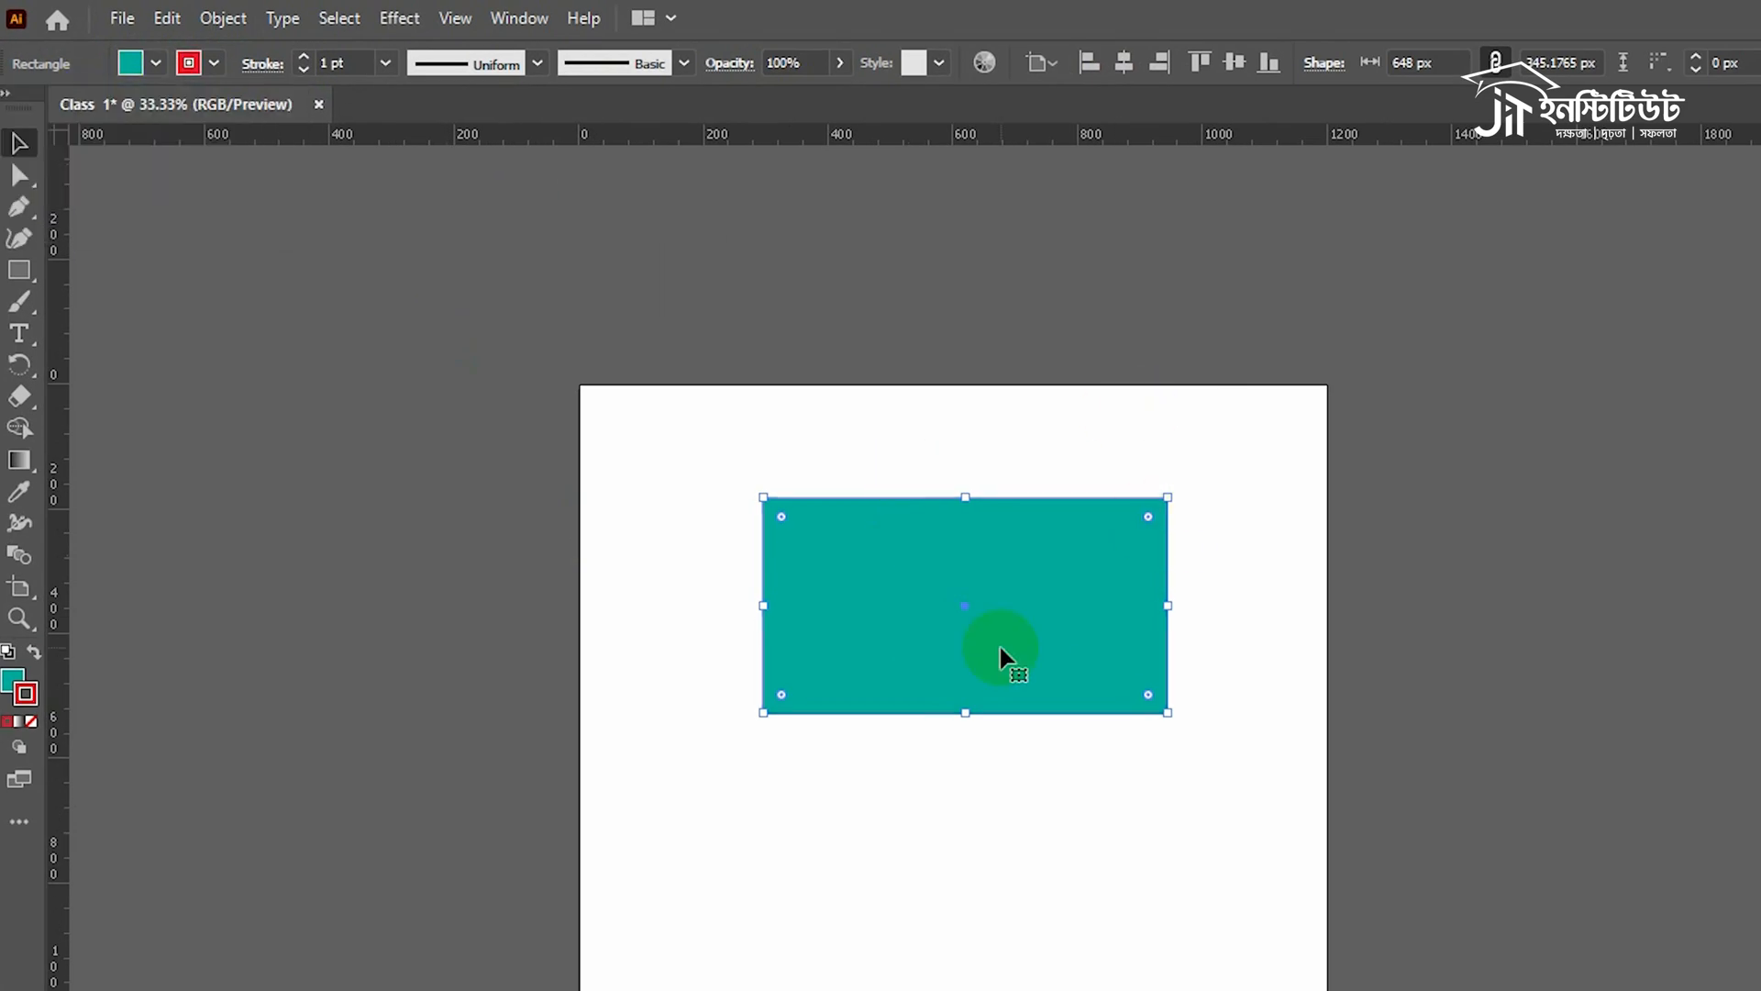
Enlarge the rectangle to about 849 by 452 px and move it slightly left and down on the artboard
drag(1168, 713, 1294, 780)
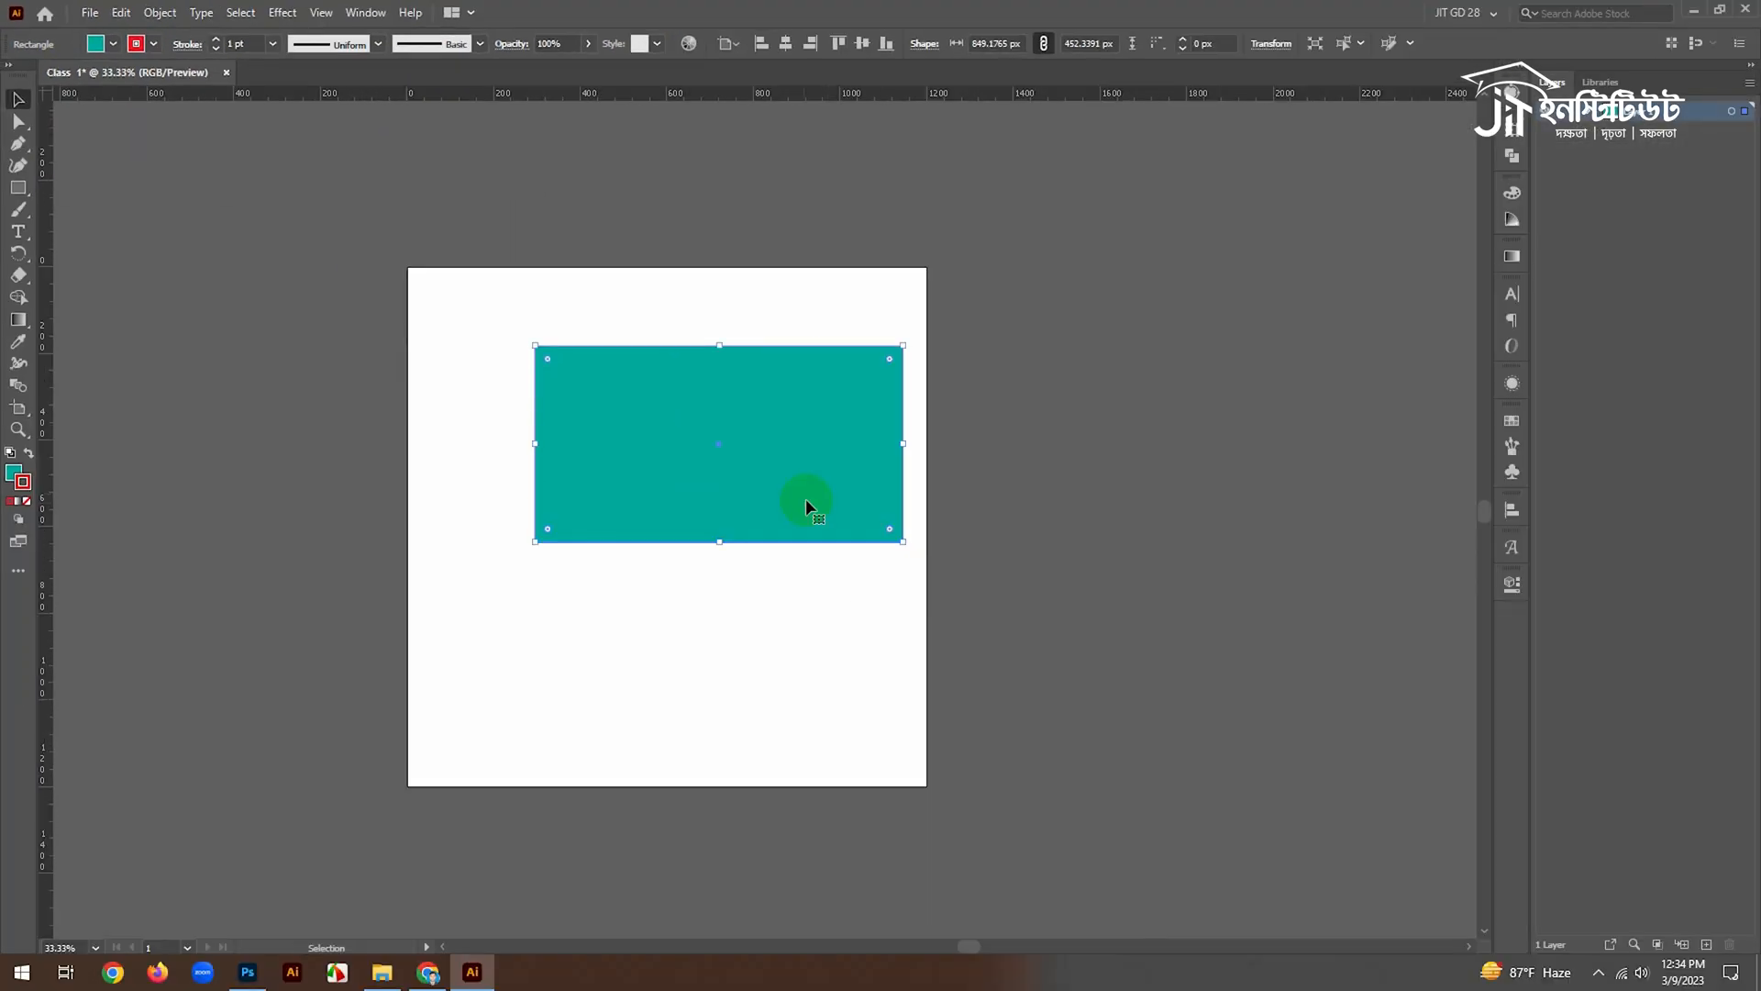
drag(806, 499, 744, 521)
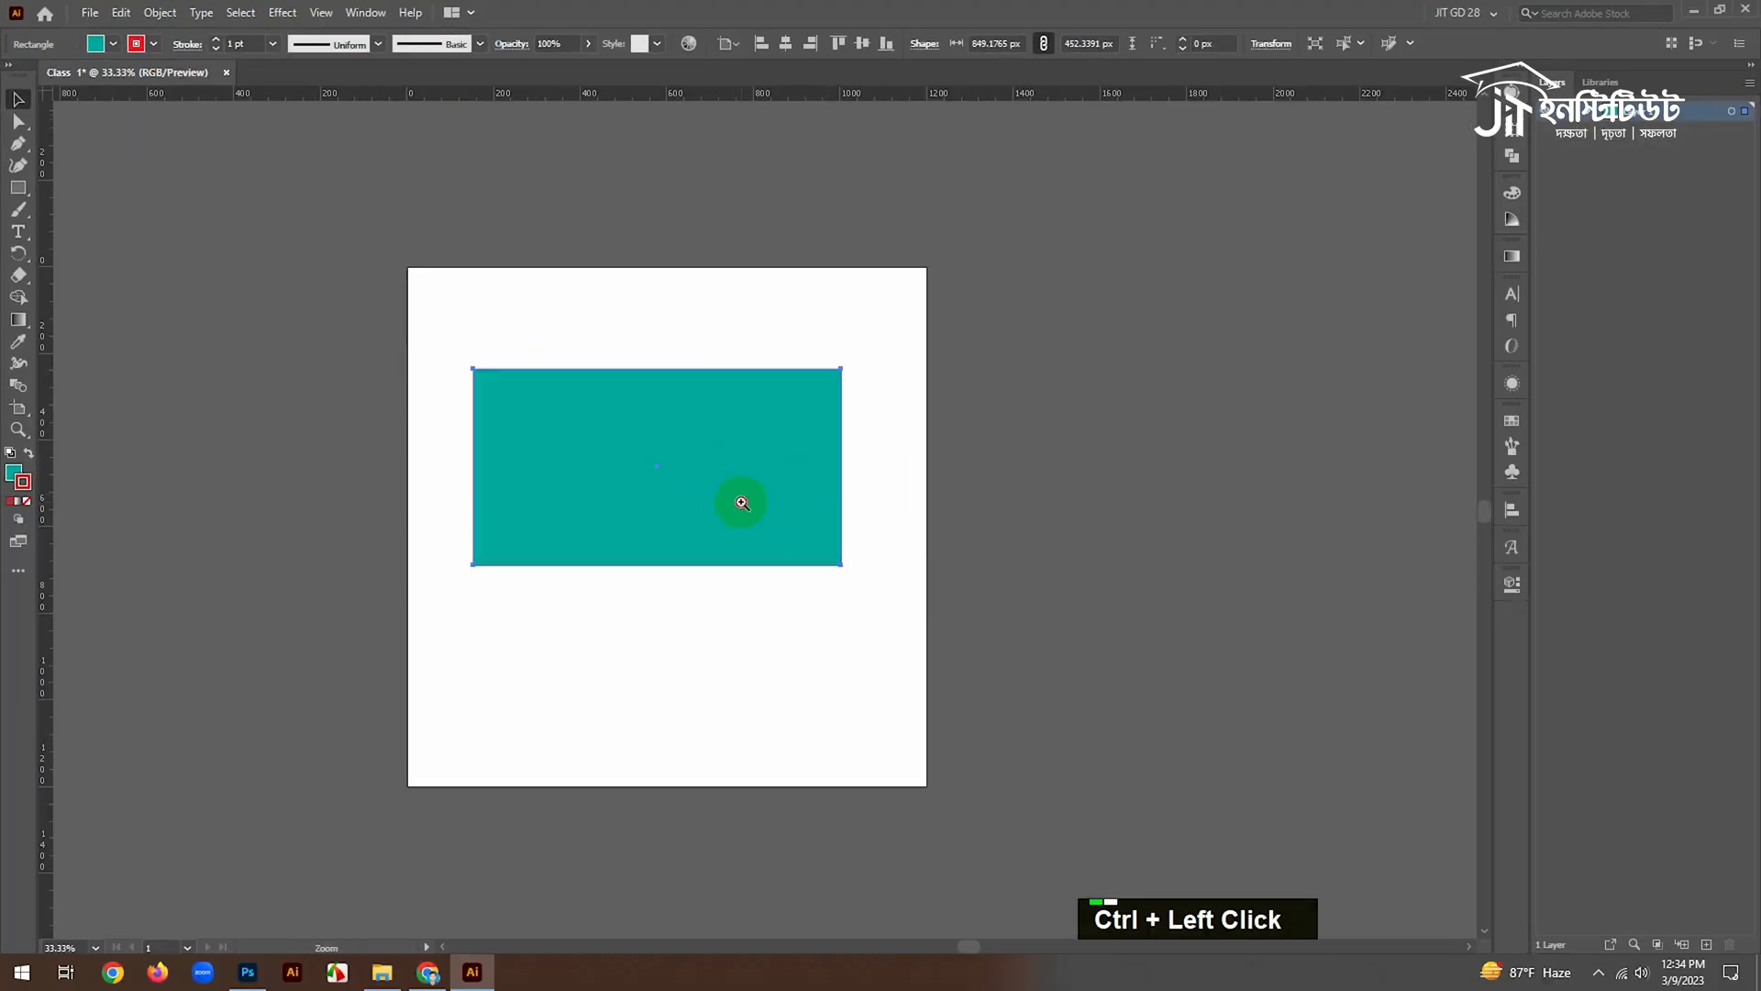
ctrl+click(737, 508)
click(1136, 446)
click(711, 430)
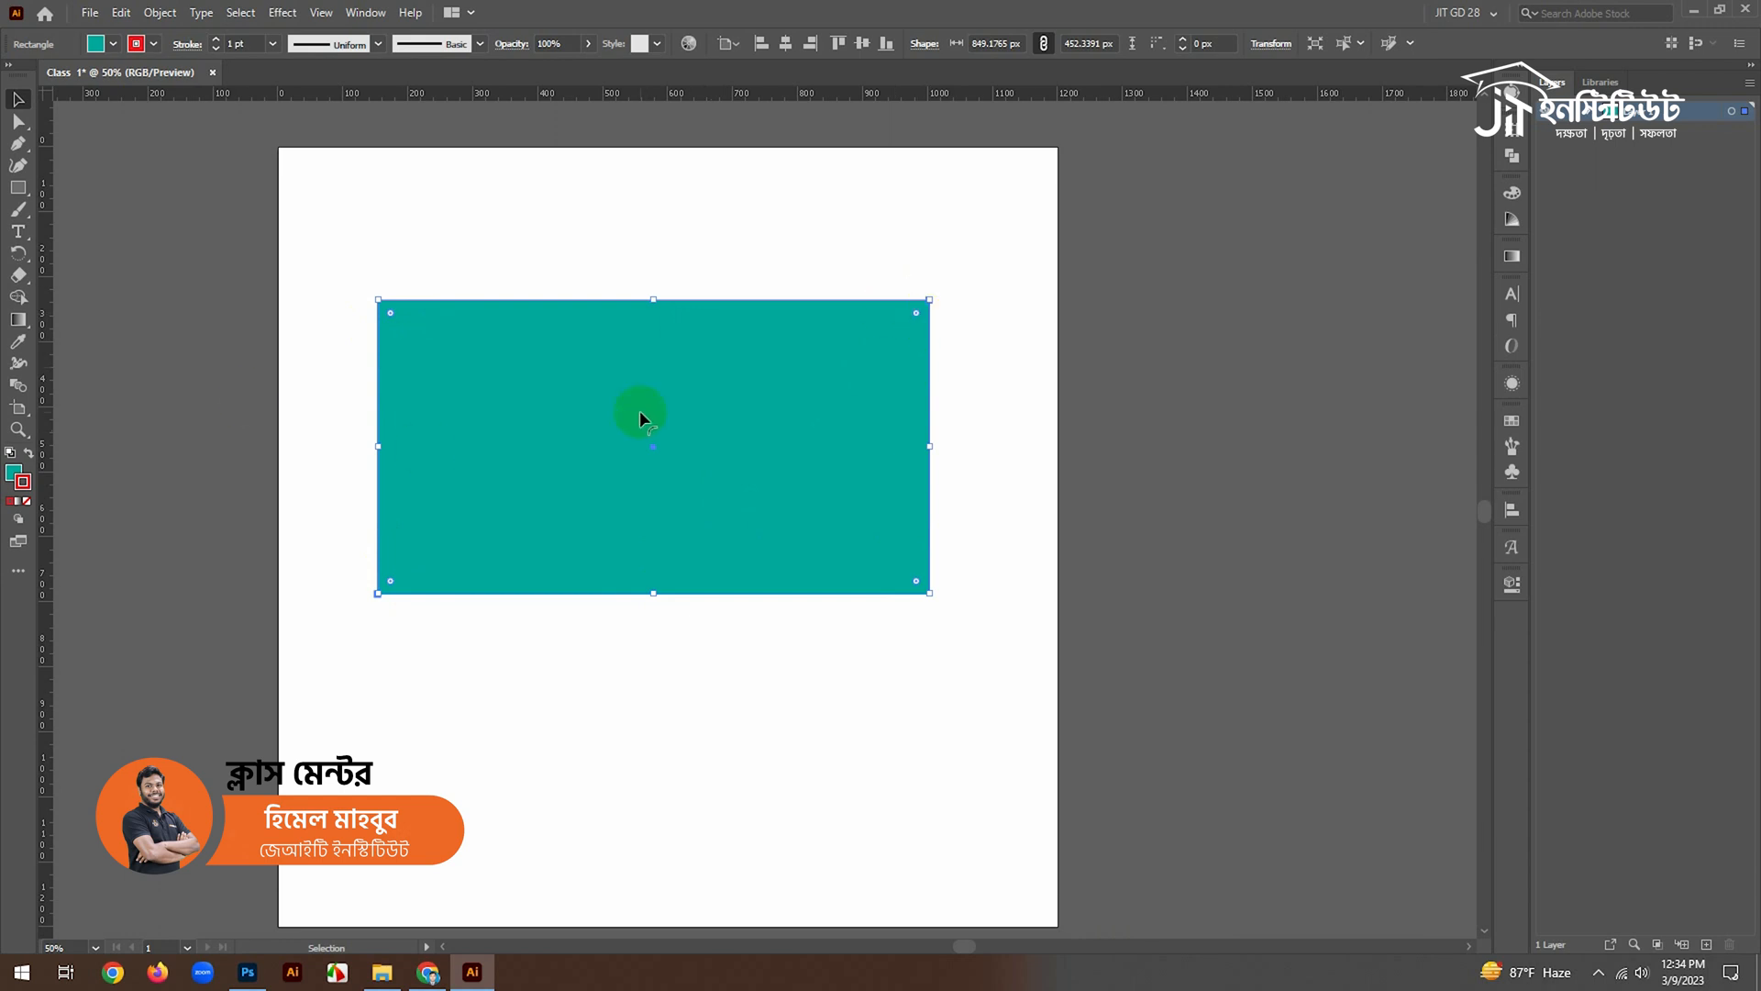
Shape the rectangle's four corners as inverted round corners with a radius of about 23 px
drag(917, 314, 854, 377)
alt+double_click(916, 321)
key(ctrl+z)
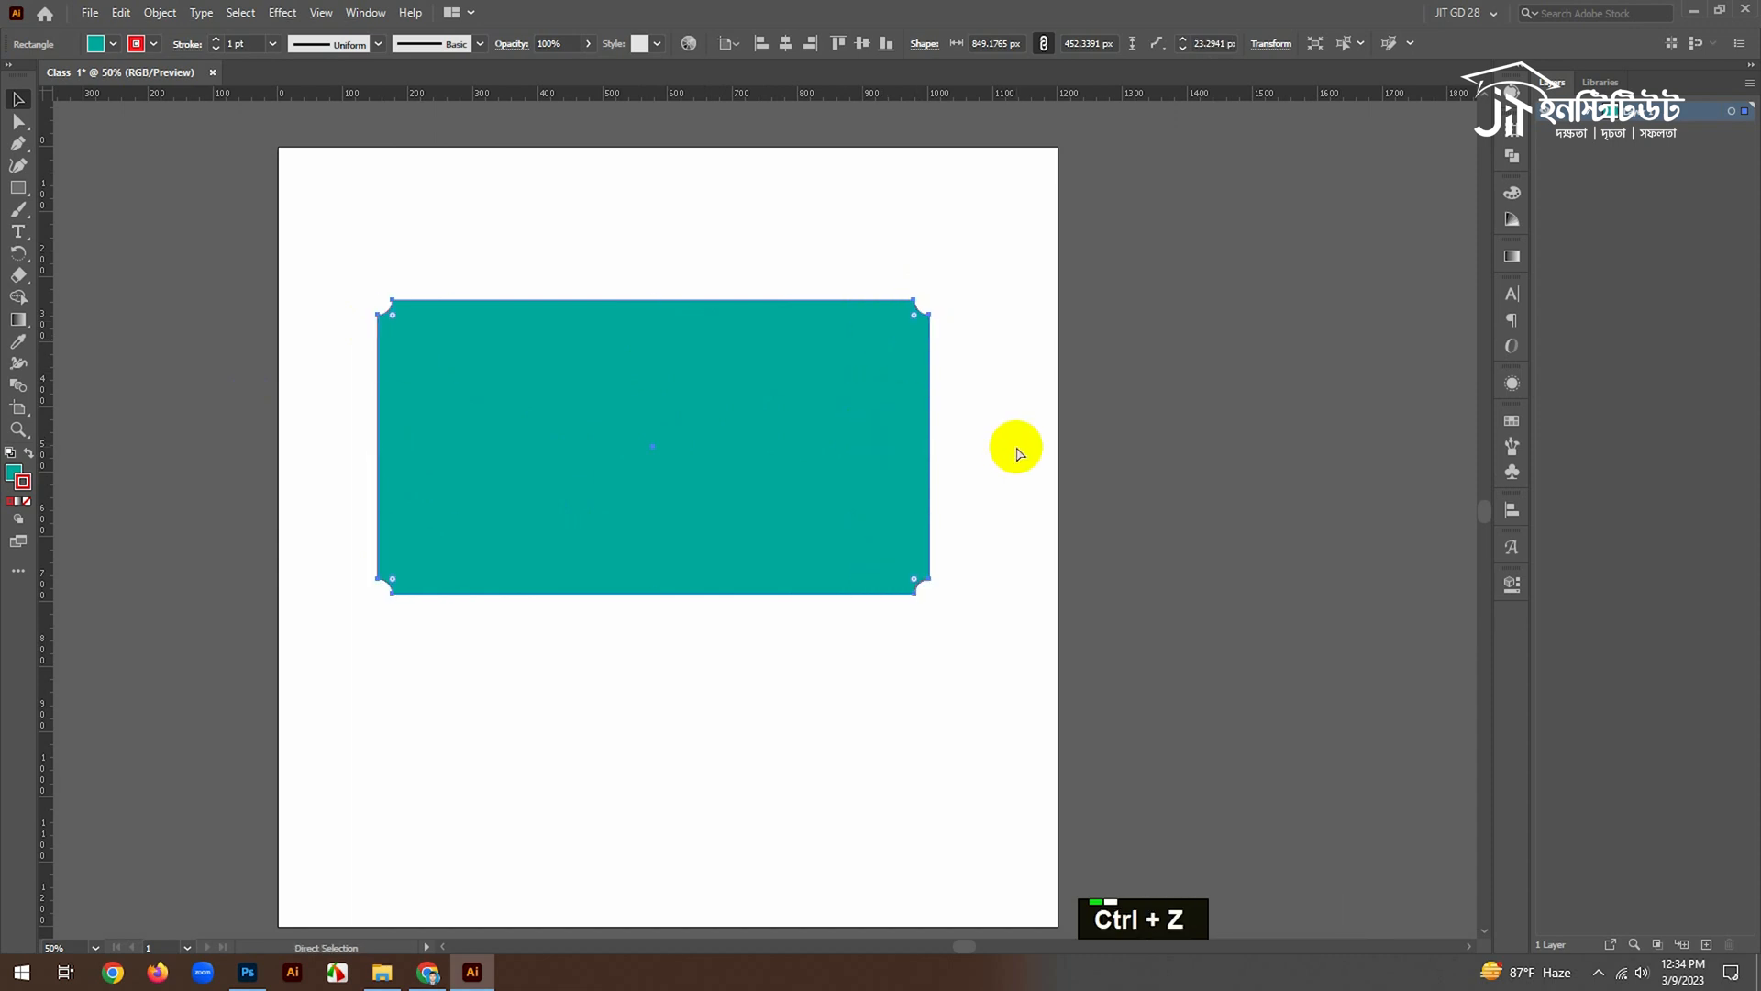
Undo the inverted corner style so the rectangle has plain round corners, and move it up and right on the artboard
key(ctrl+z)
key(v)
drag(664, 413, 709, 377)
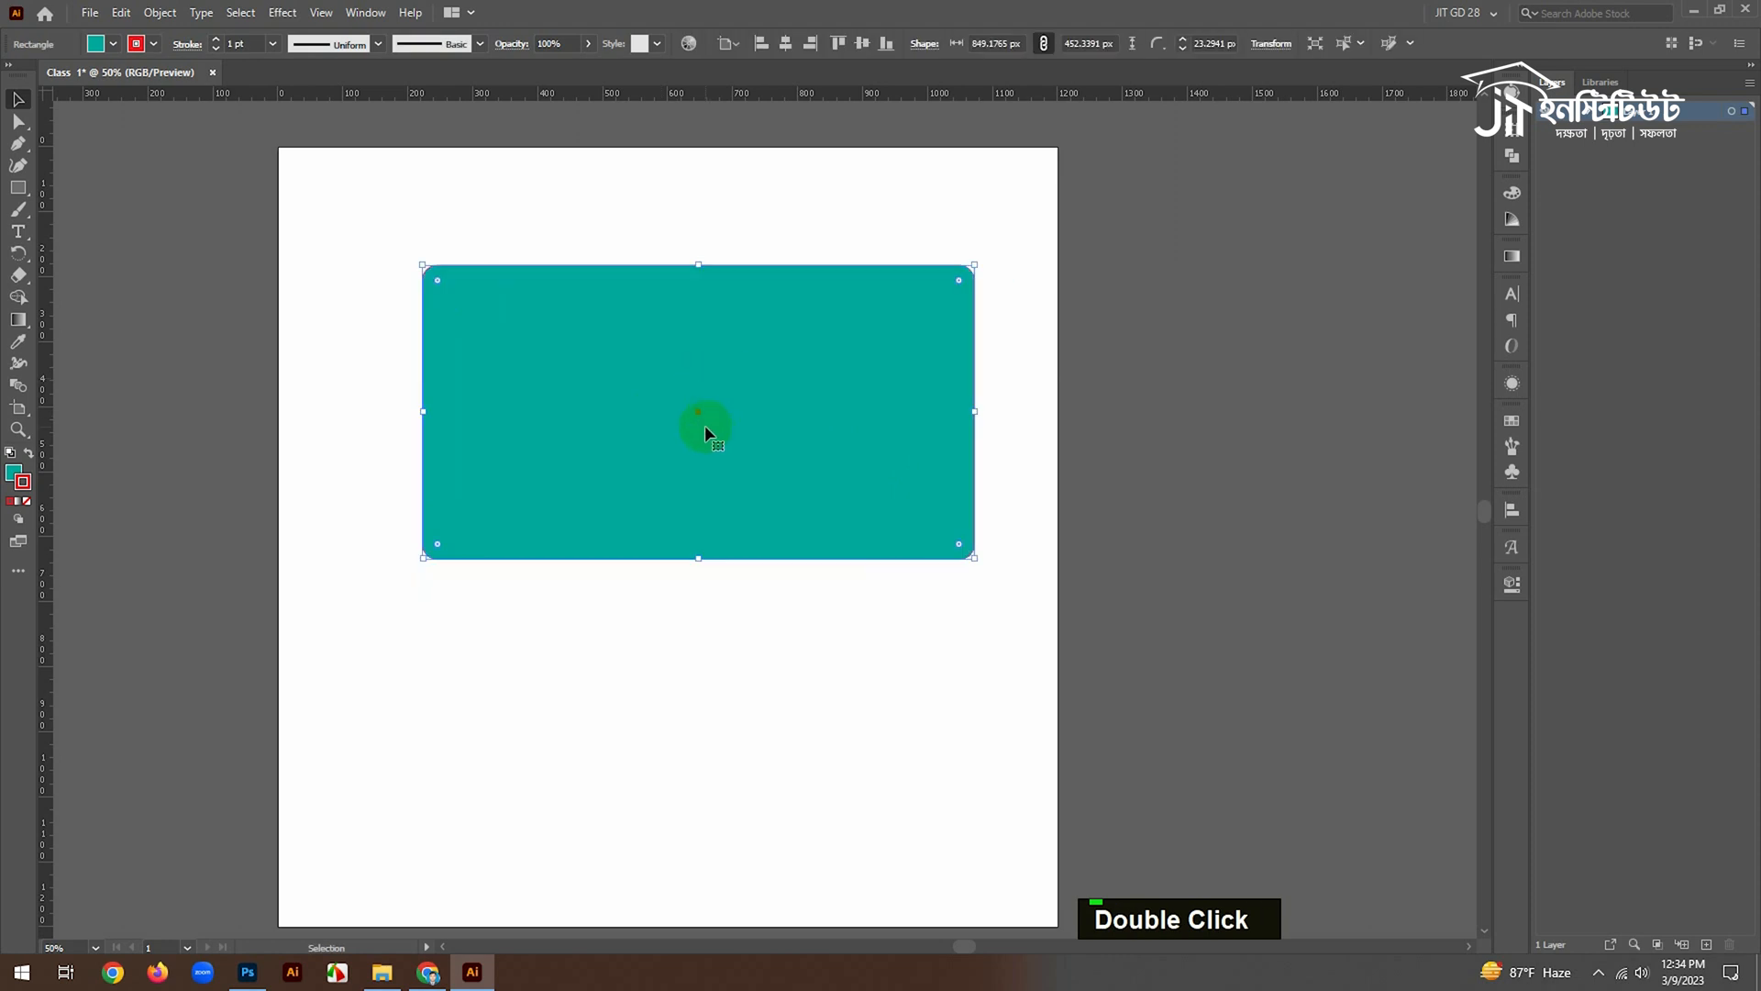
Try chamfered corners on the rectangle and a larger round corner radius of about 141 px, and undo these corner changes
alt+click(960, 278)
alt+click(960, 278)
drag(959, 278, 879, 321)
key(ctrl+z)
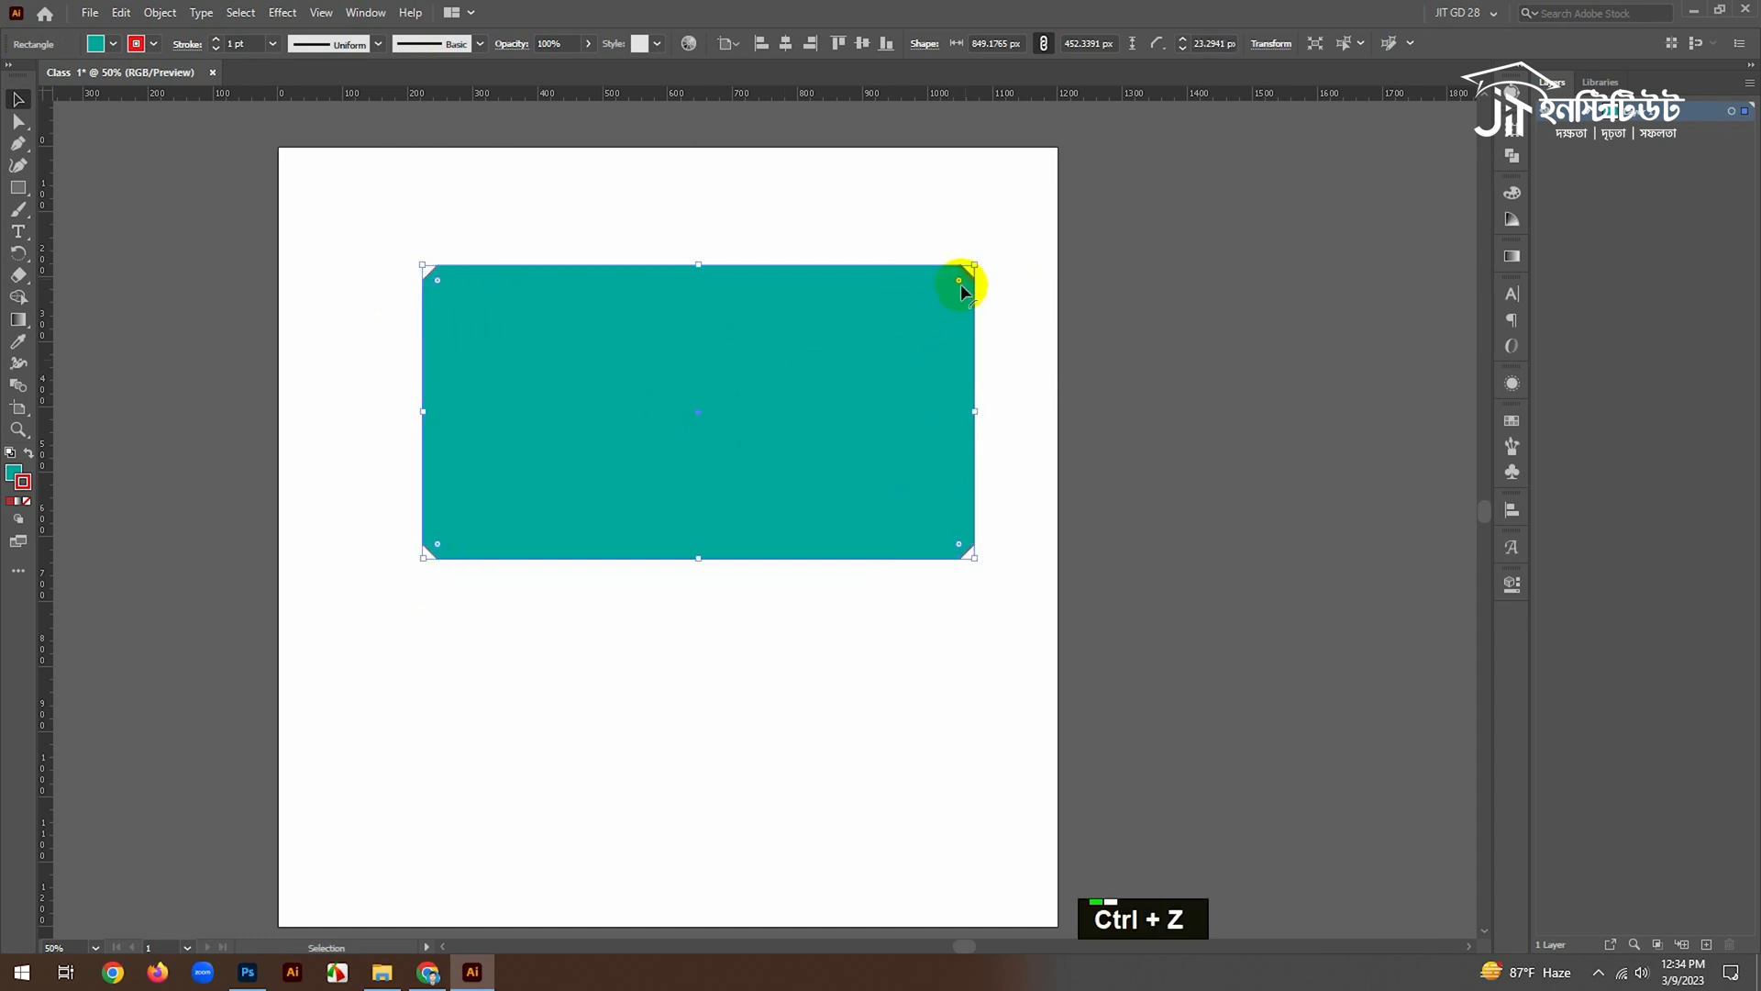
key(ctrl+z)
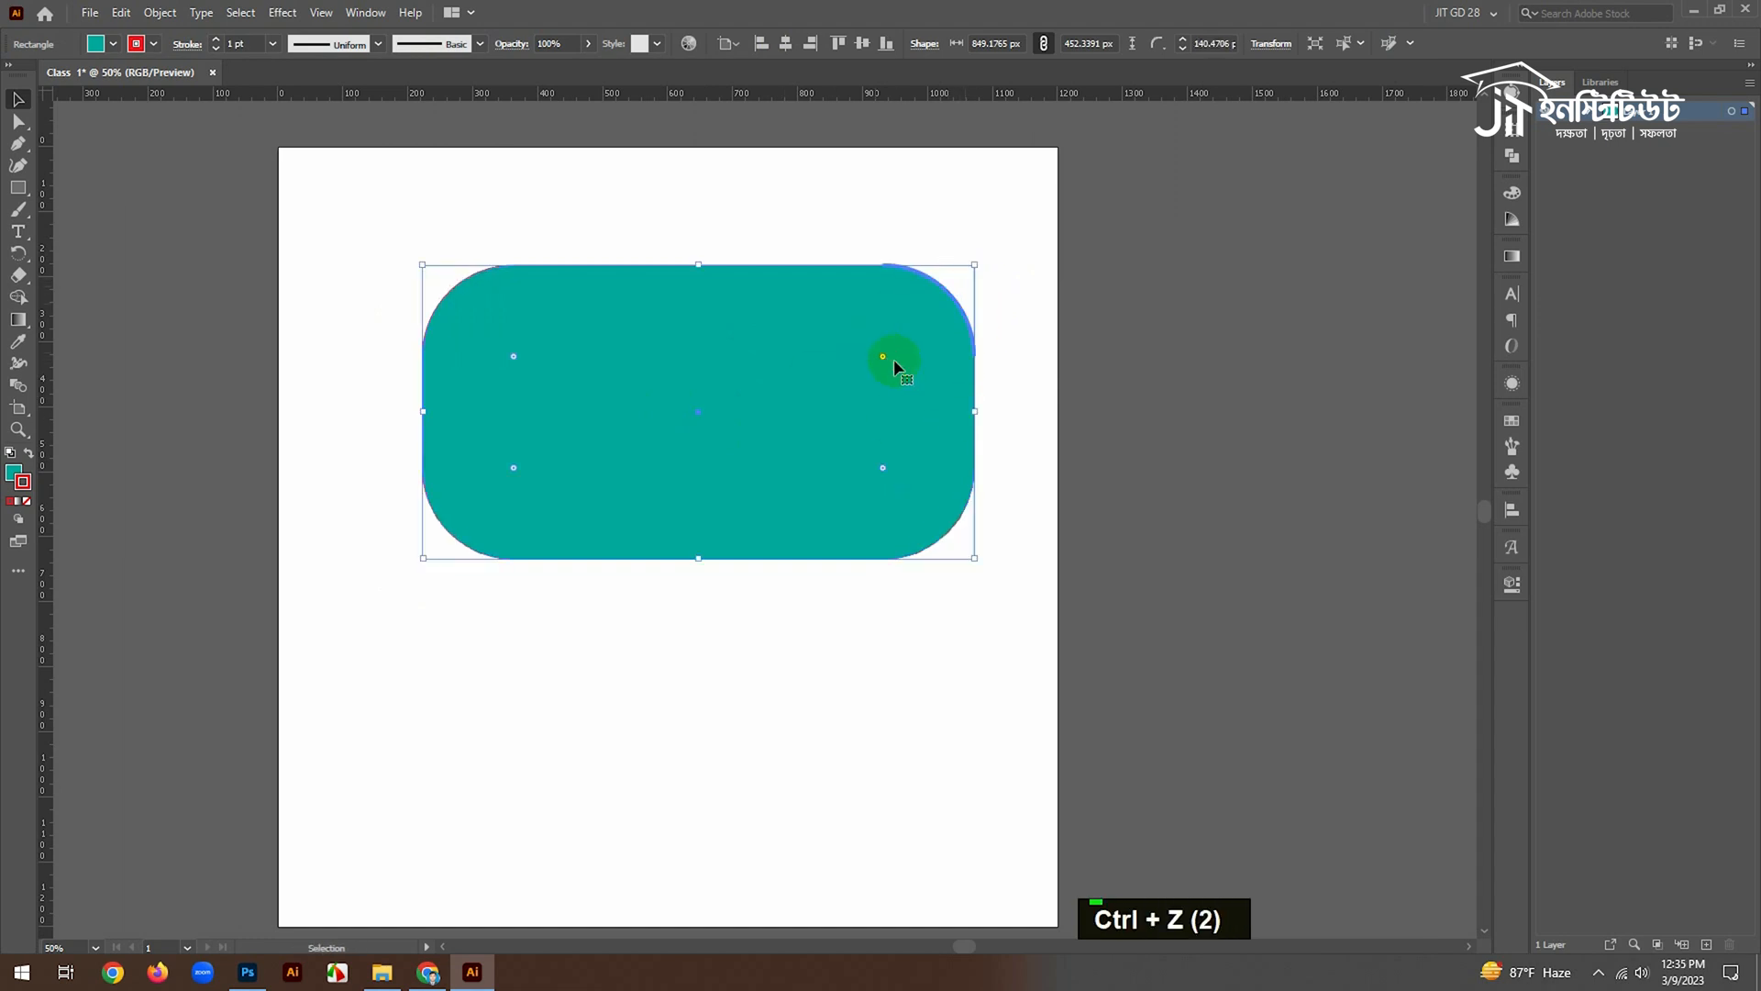
key(ctrl+z)
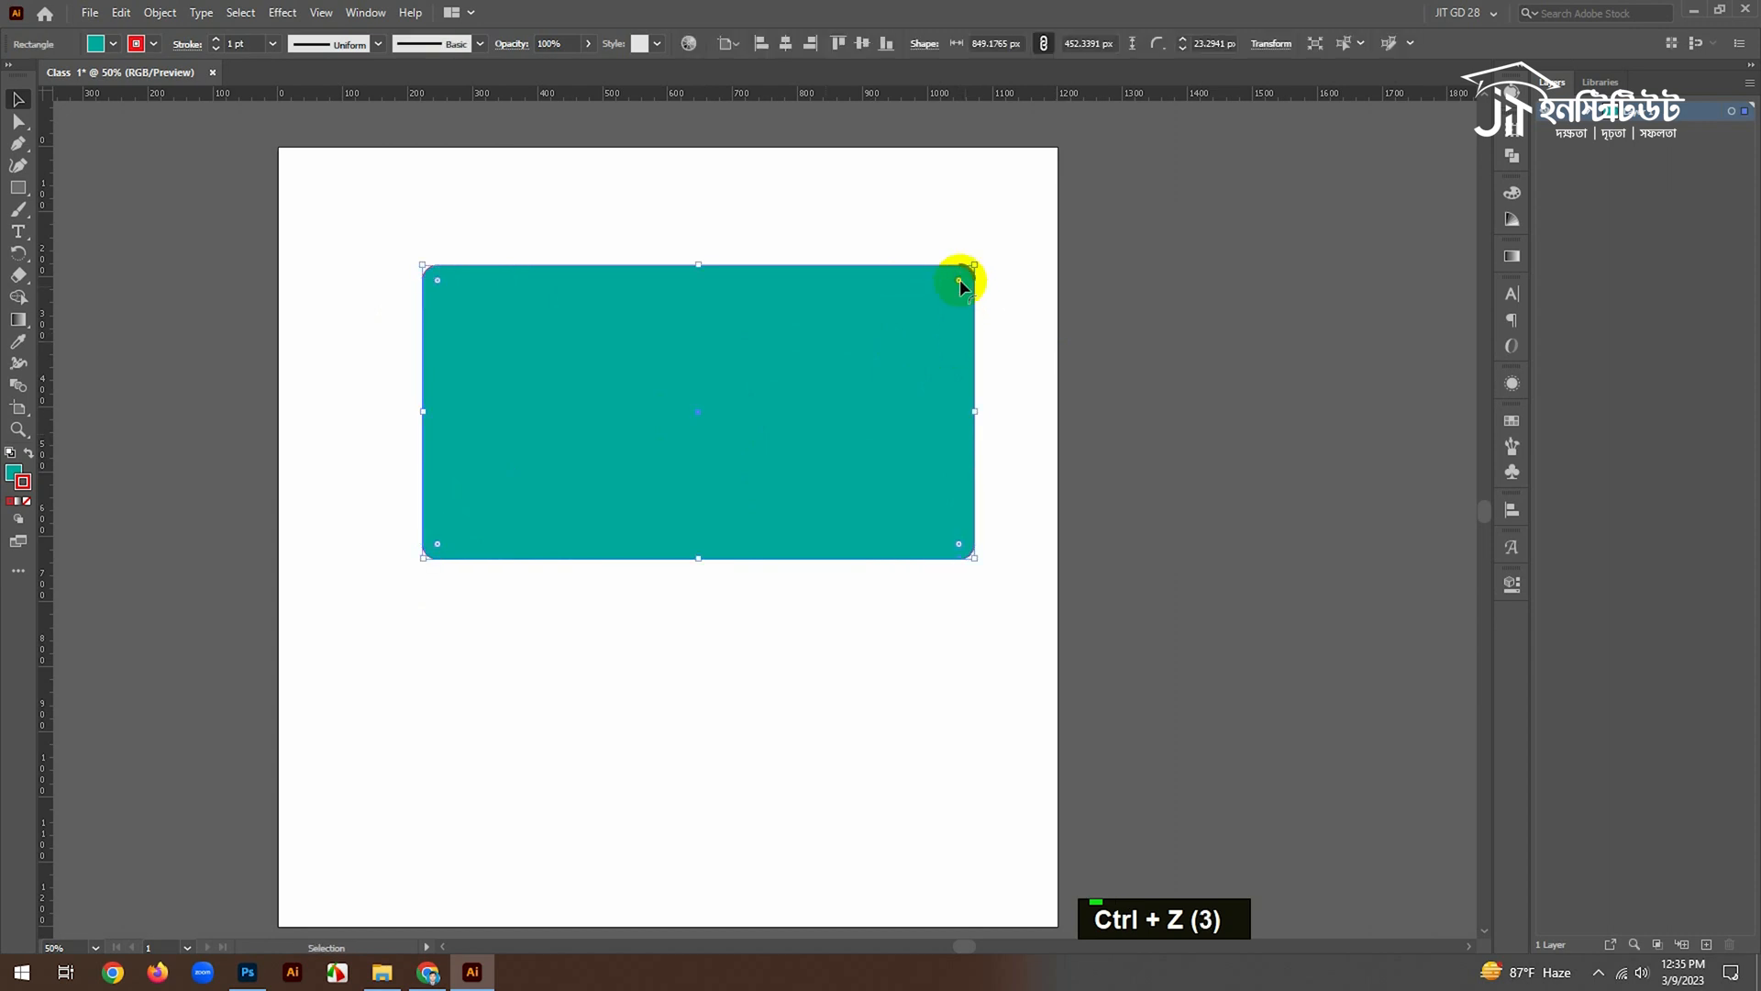
Give the rectangle inverted round corners with a radius of about 138 px and switch them to chamfered corners
alt+click(1270, 197)
drag(1269, 197, 1133, 335)
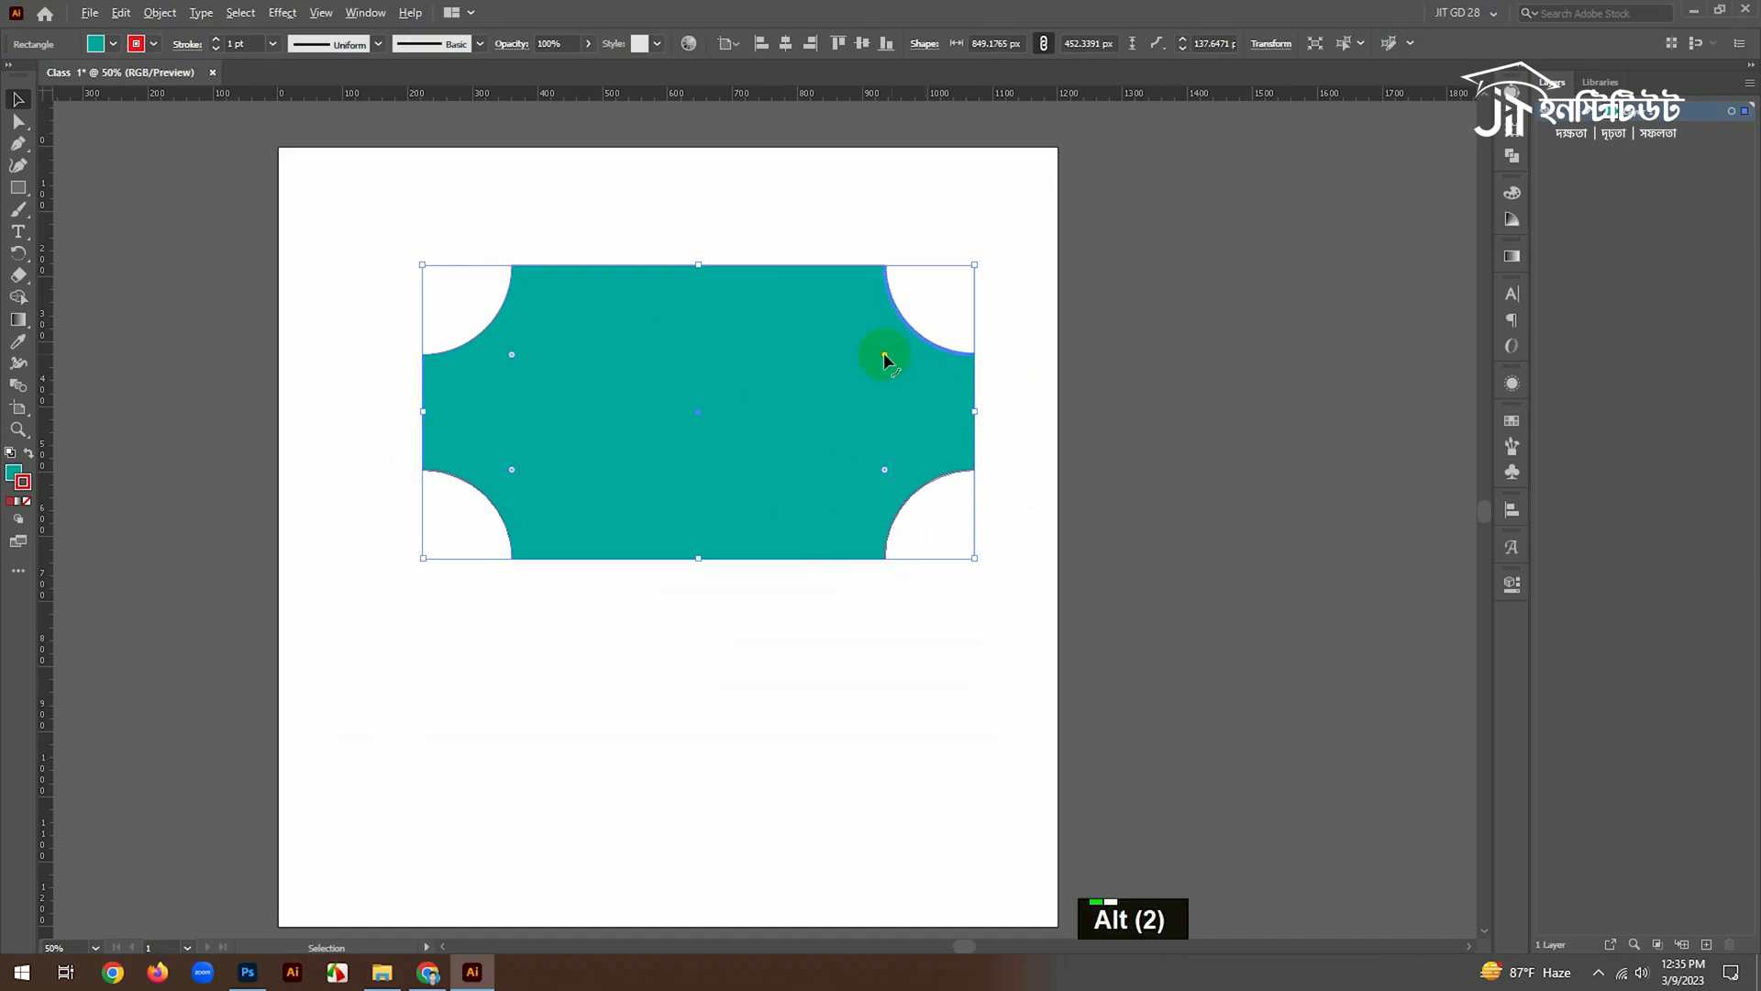
alt+click(883, 352)
alt+click(883, 352)
alt+click(884, 352)
alt+click(883, 353)
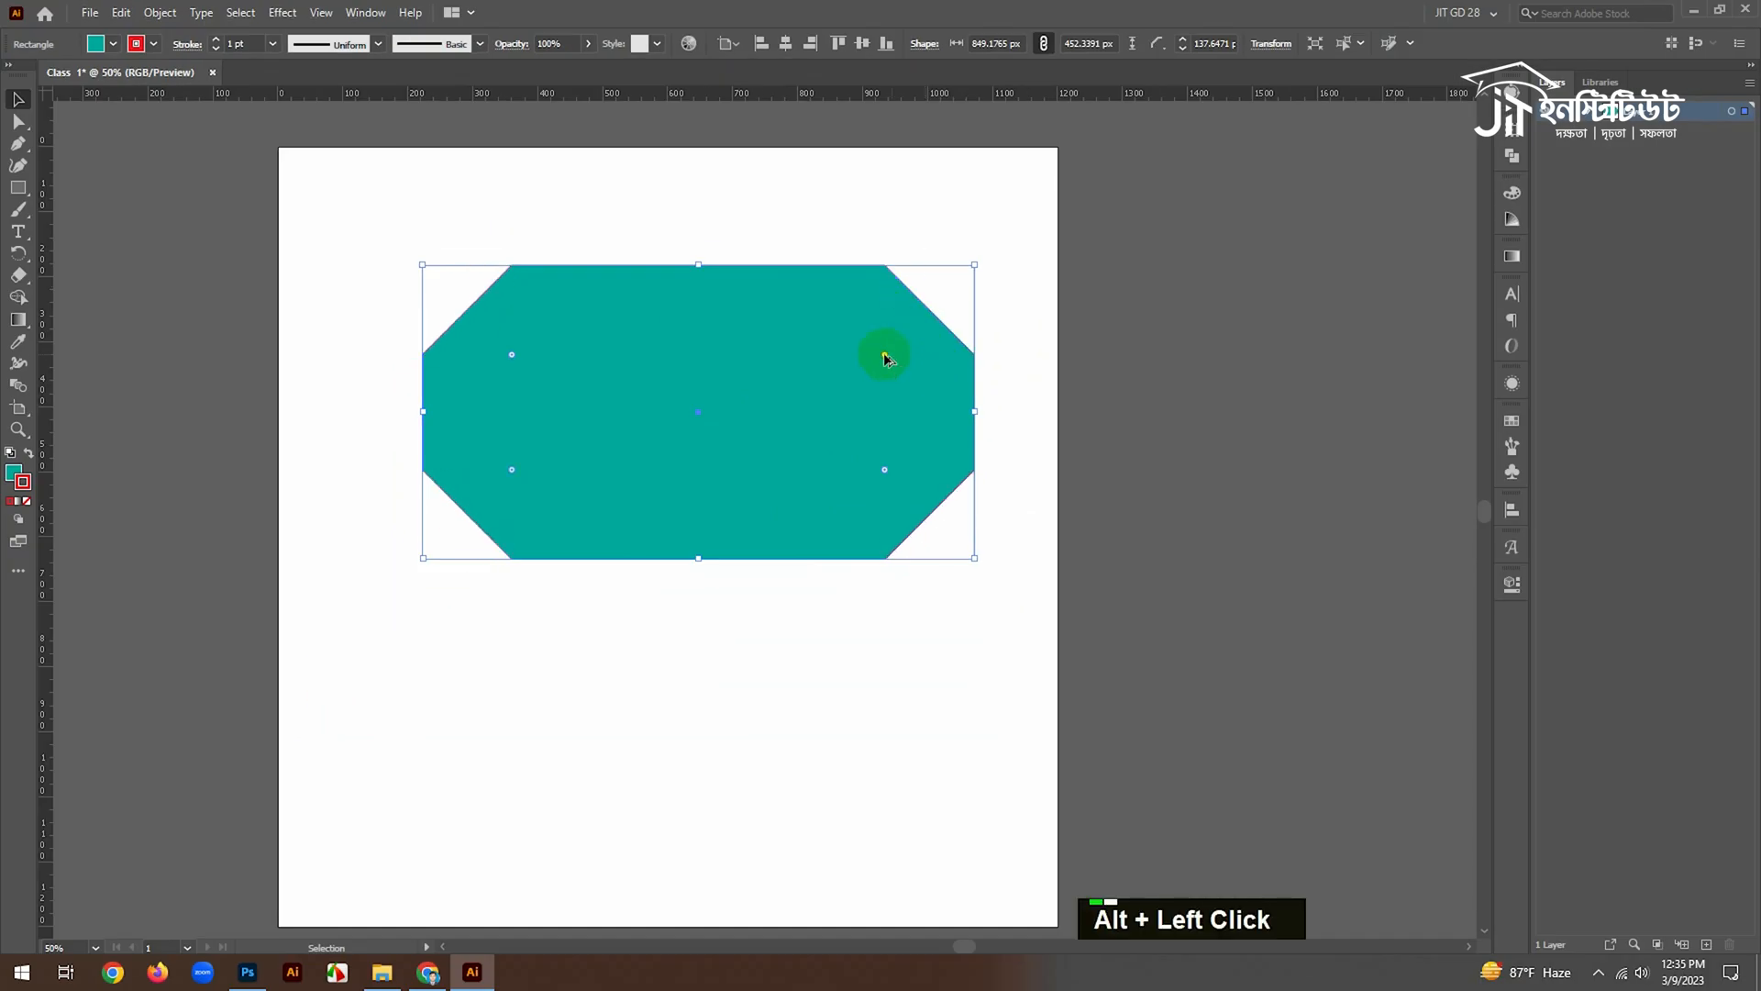
Try enlarging the chamfers until the rectangle becomes a hexagon-like shape, and undo that enlargement
drag(884, 352, 831, 412)
click(1071, 428)
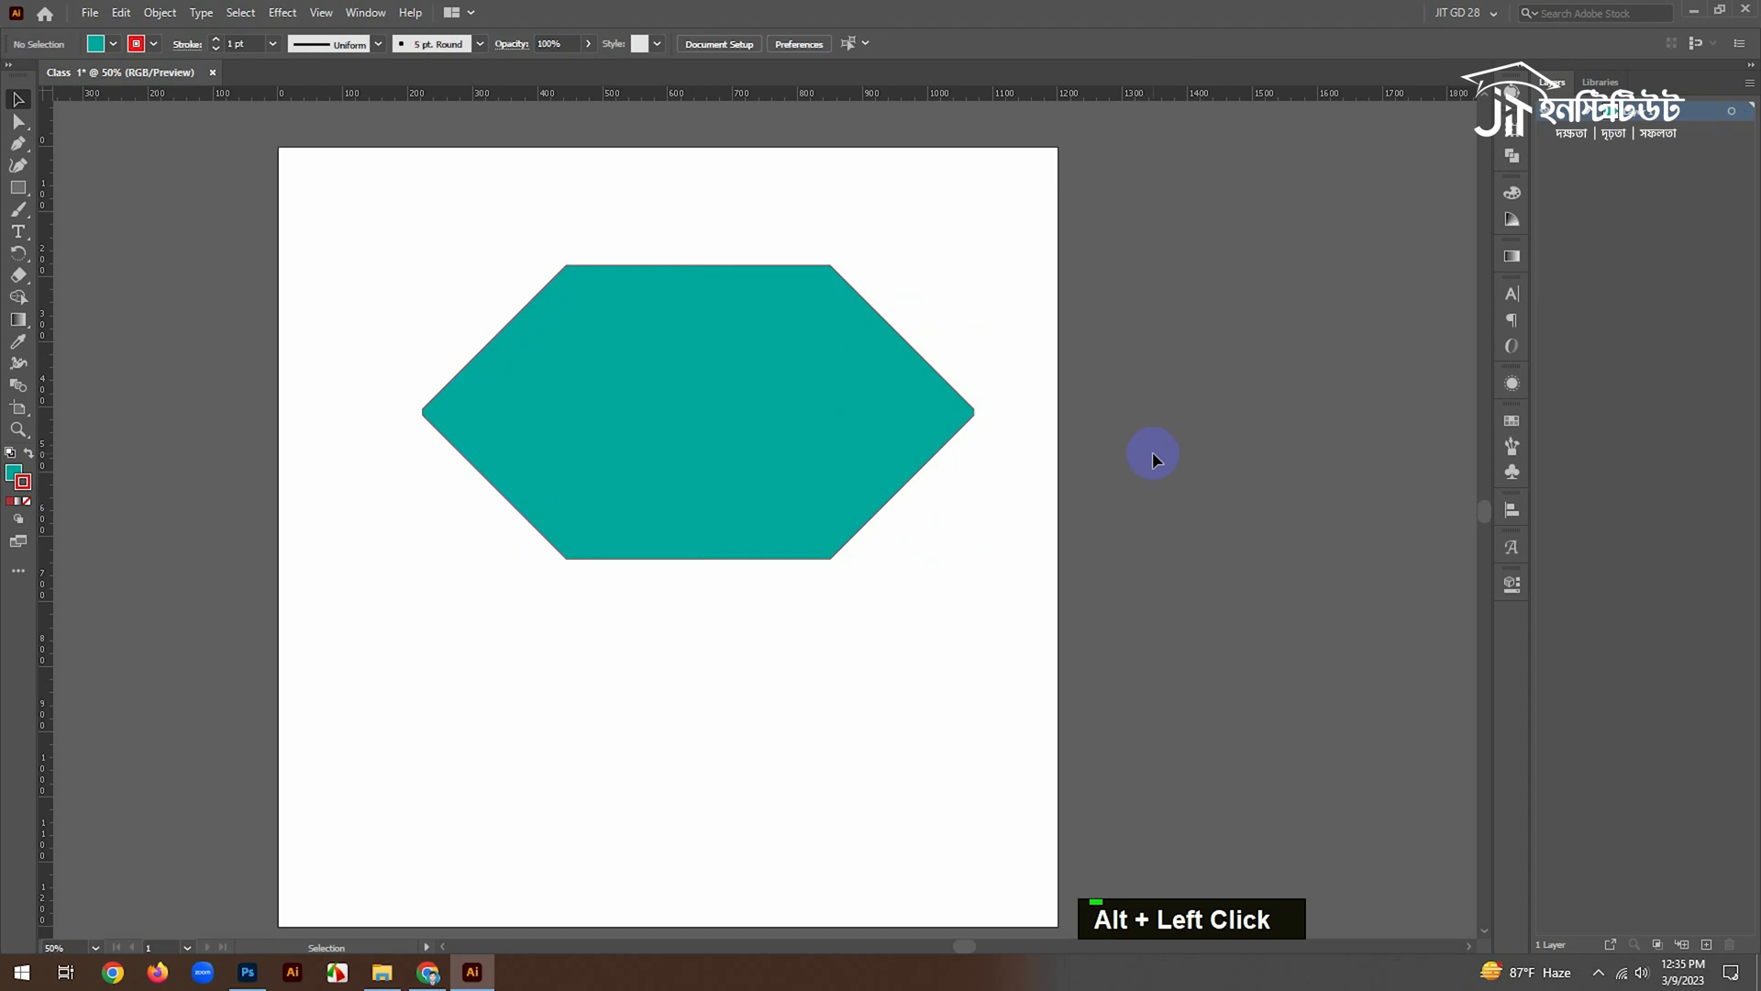
click(580, 477)
key(ctrl+z)
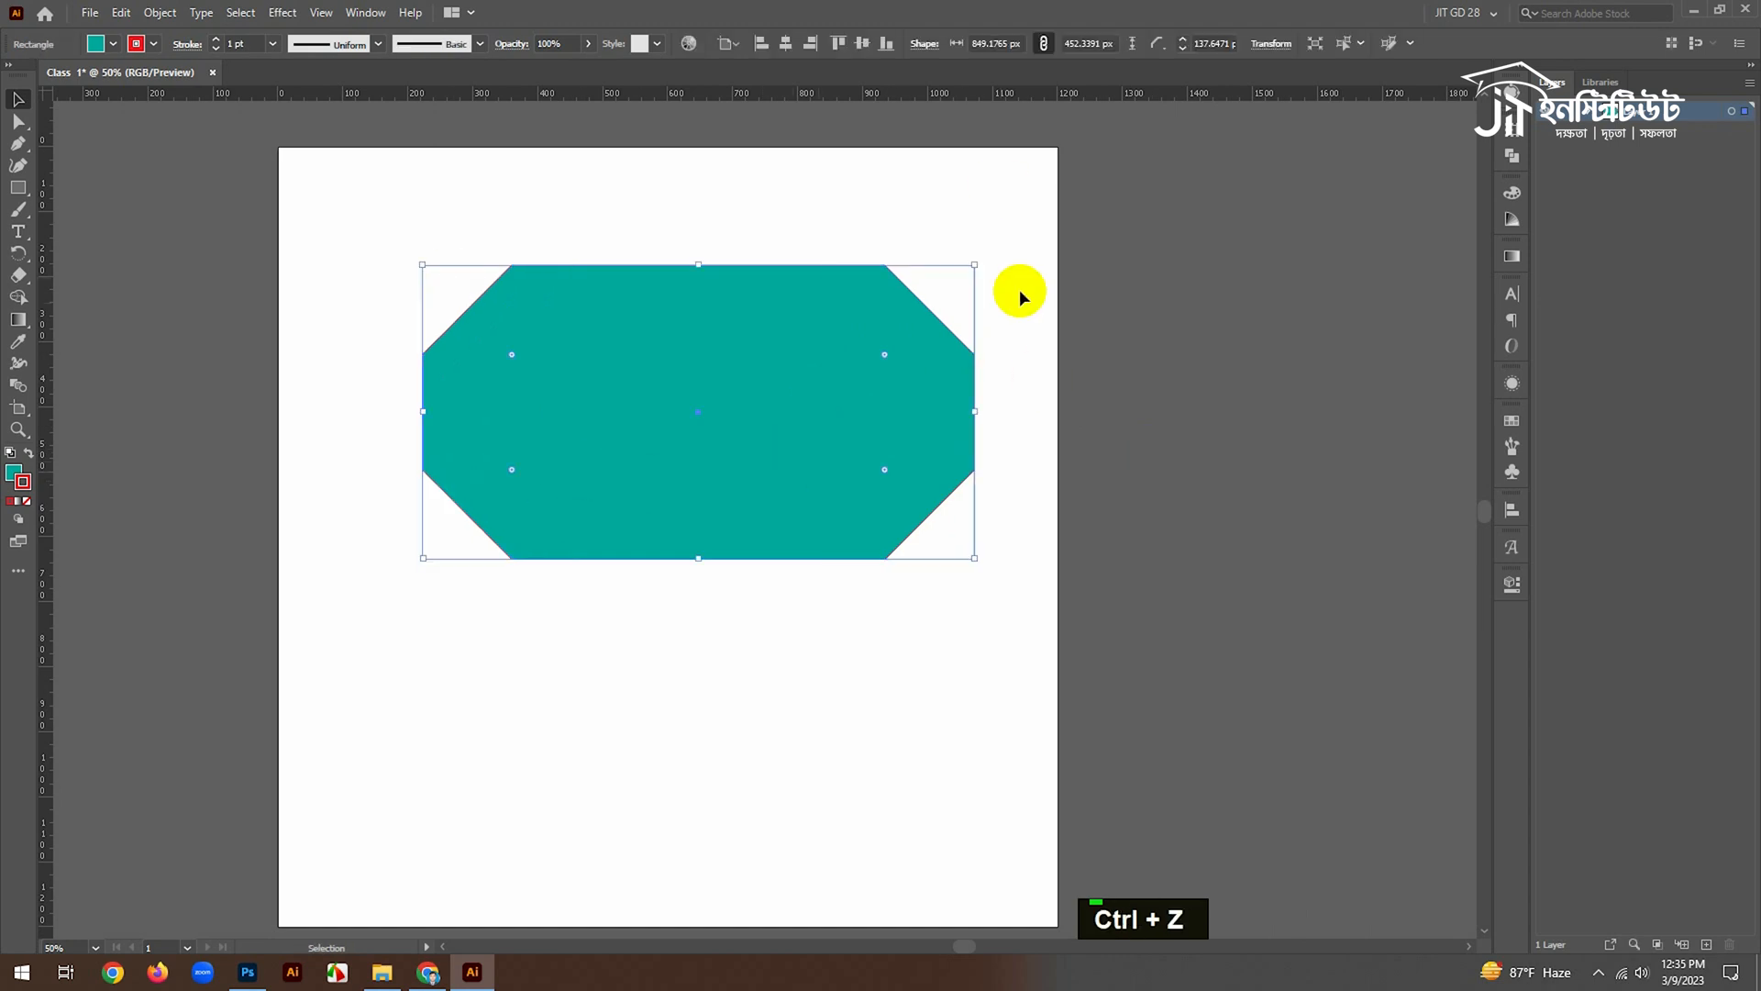
Enlarge the chamfers slightly once more and delete the rectangle from the artboard
drag(887, 353, 831, 385)
double_click(809, 432)
key(Delete)
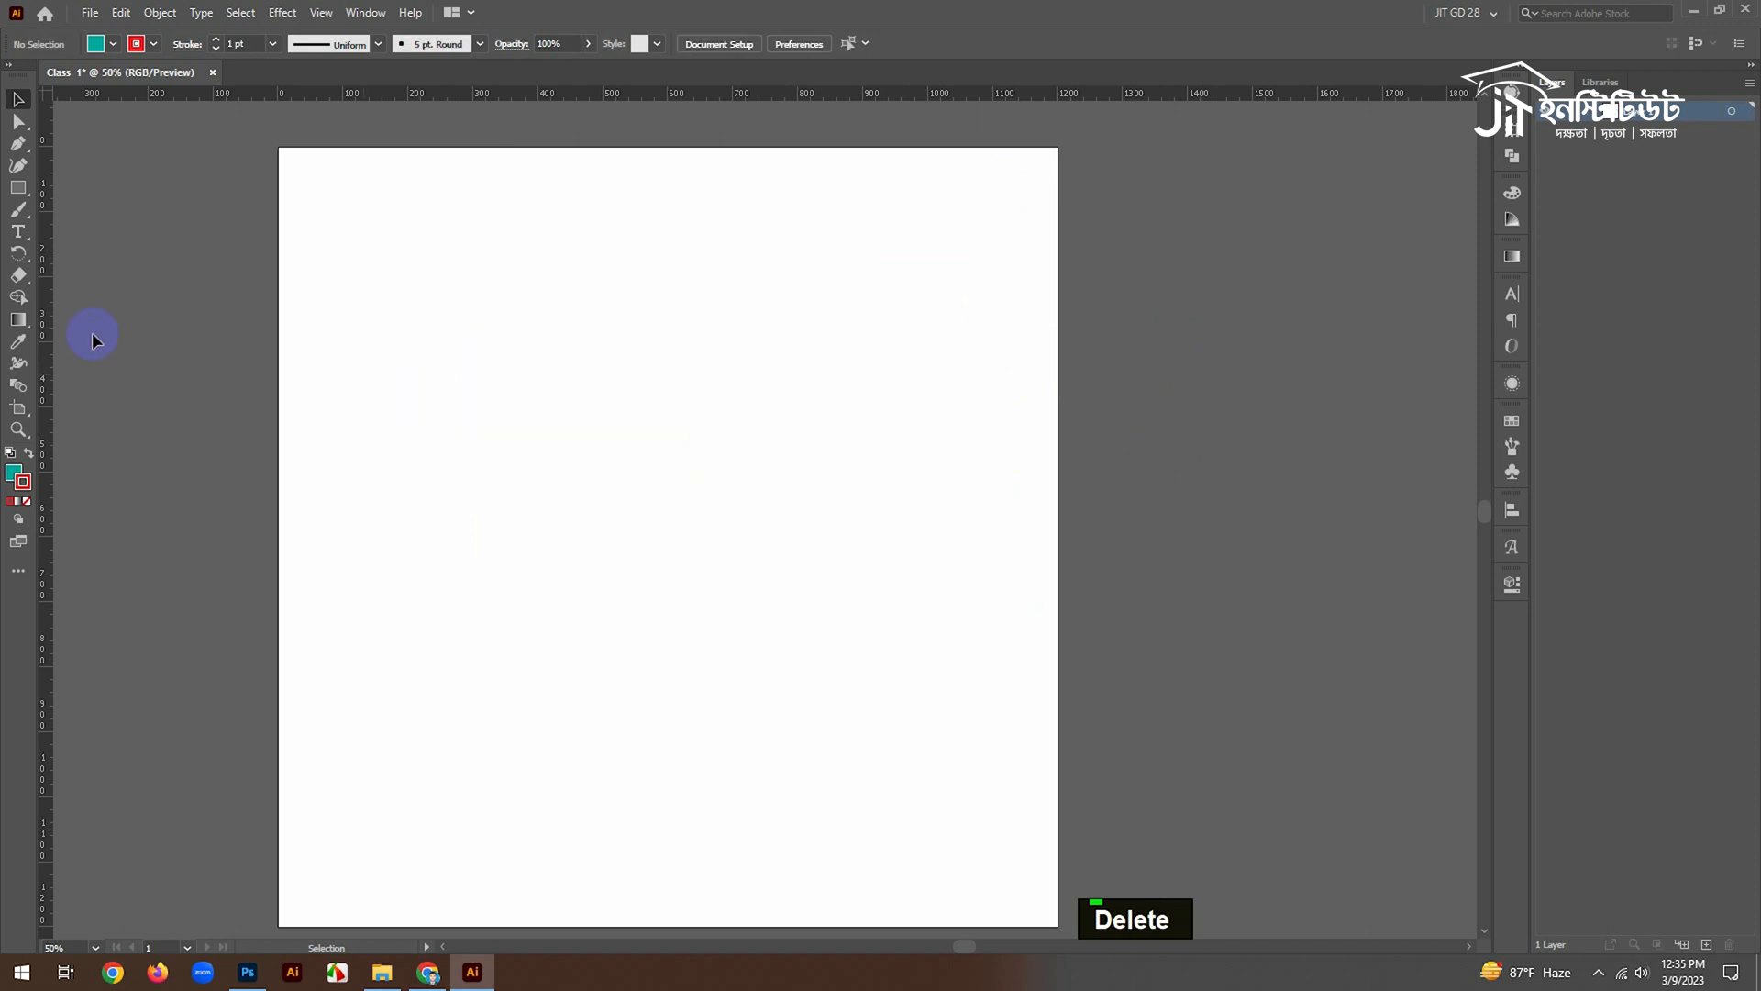
Draw a new teal rectangle about 281 by 222 px in the upper middle of the artboard and remove its stroke
drag(602, 324, 786, 468)
click(136, 43)
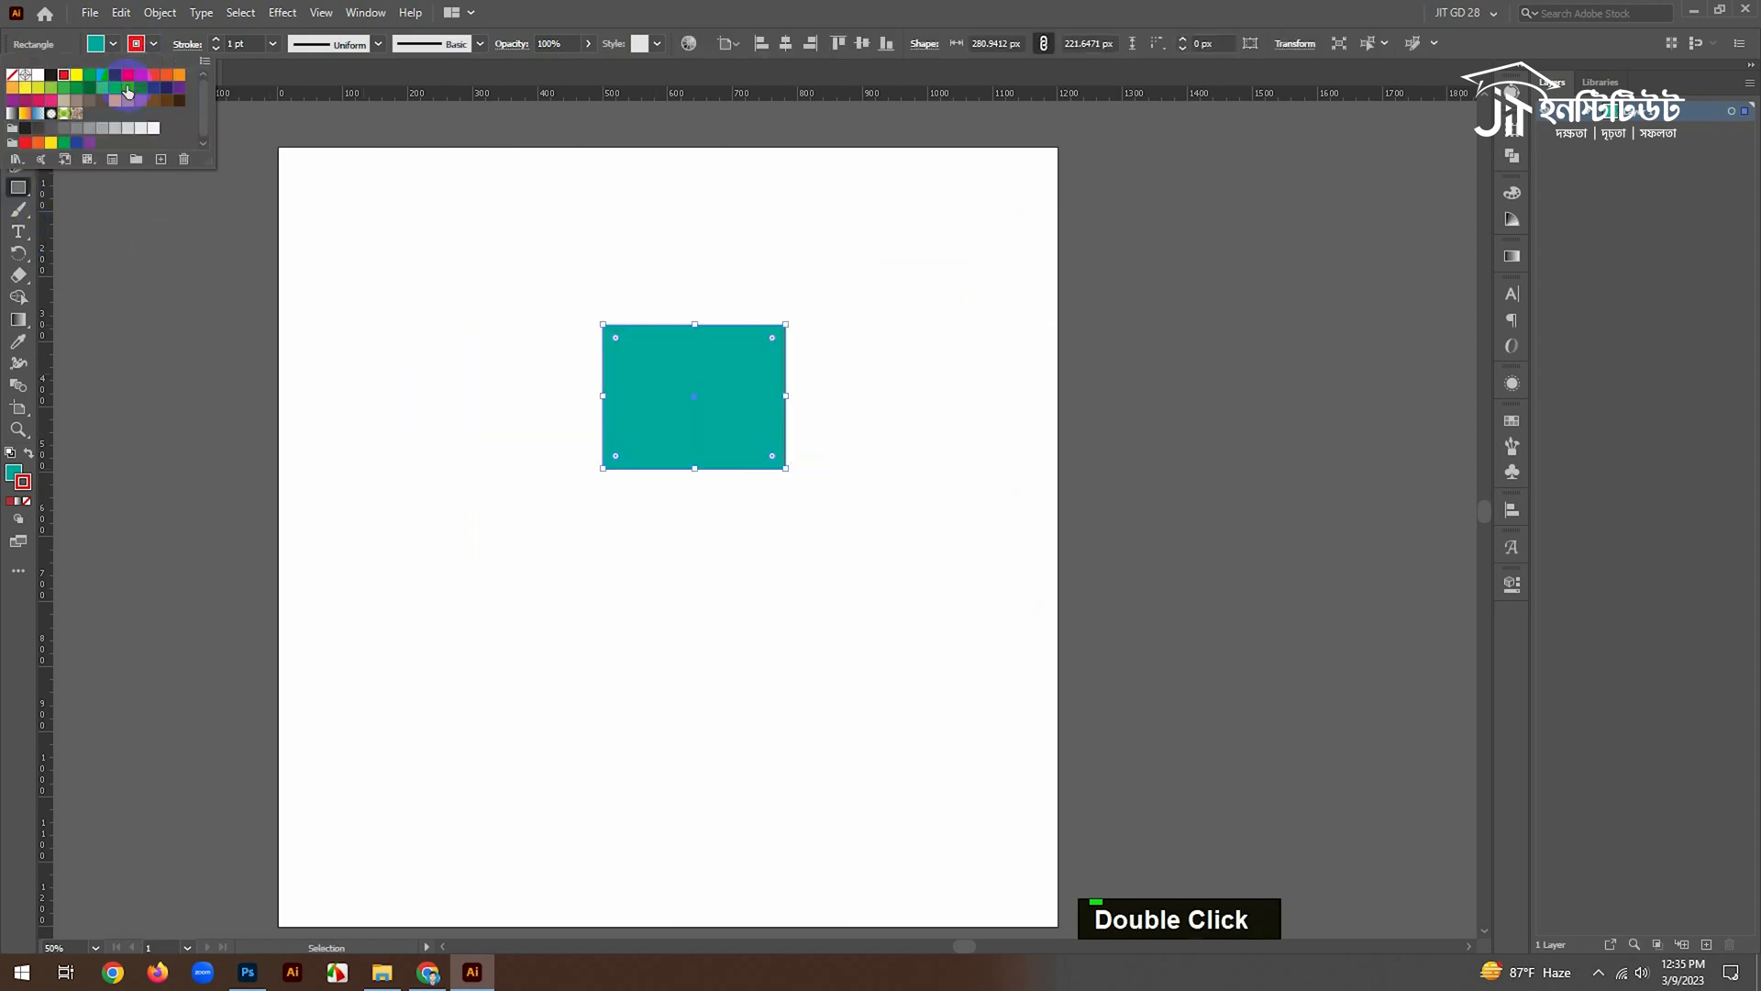
click(18, 75)
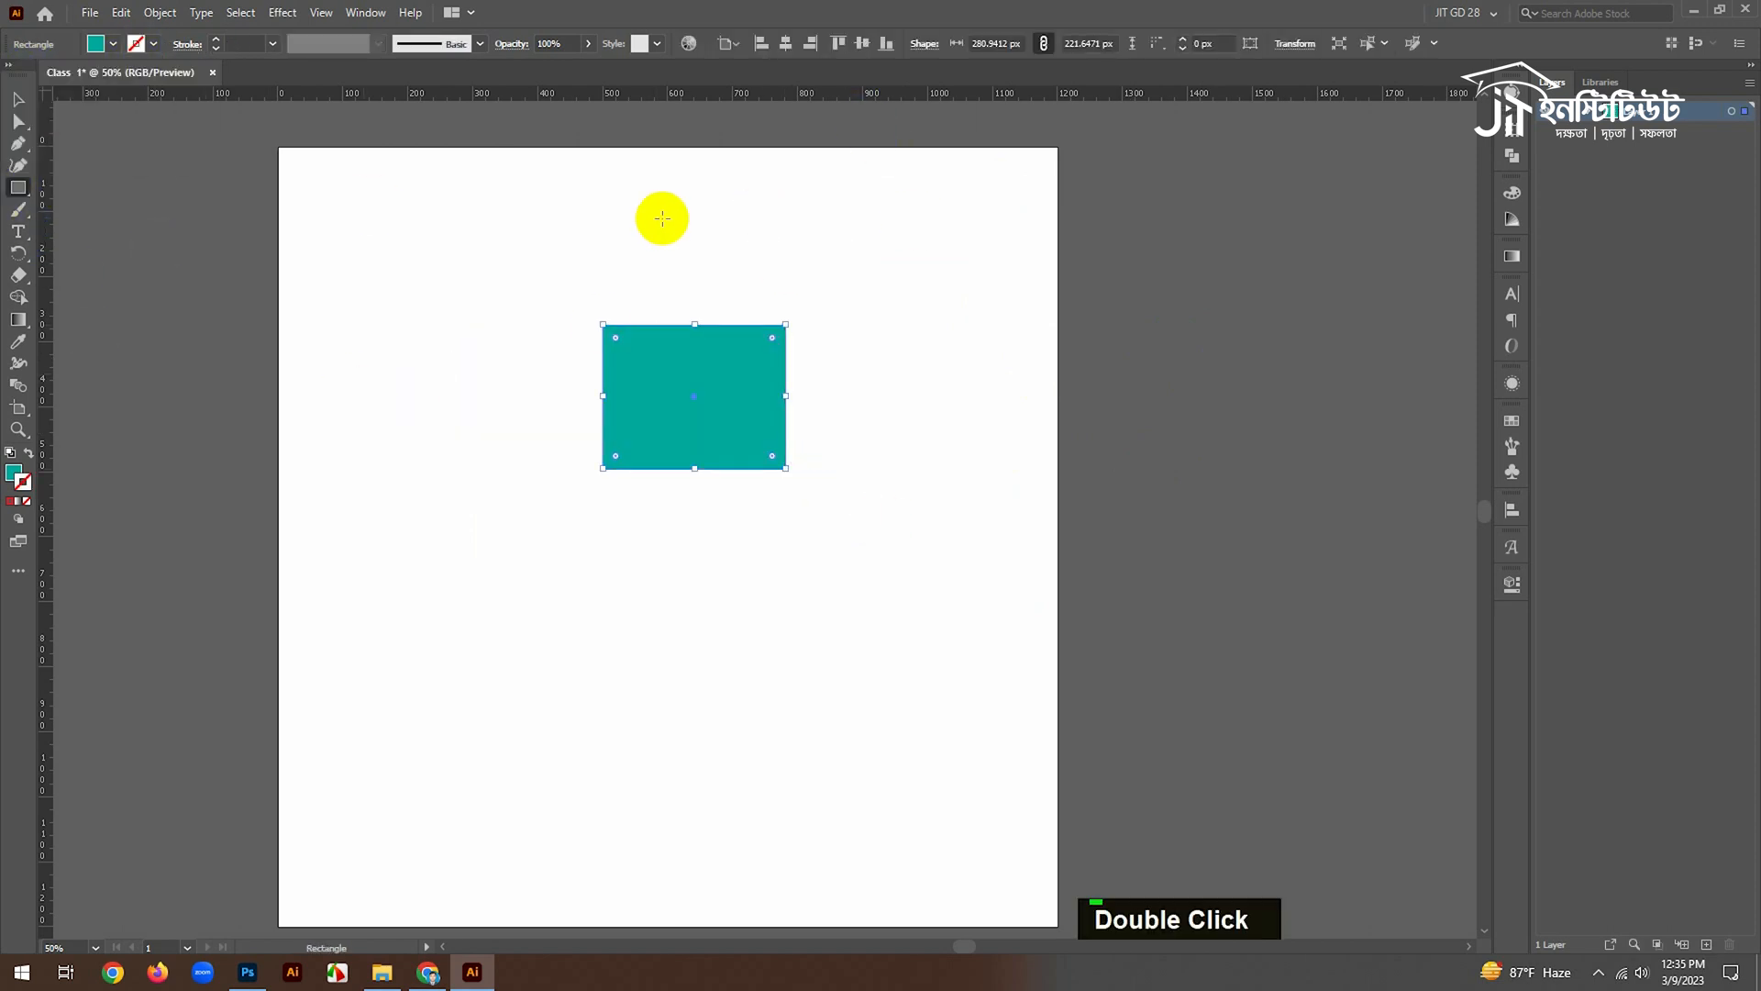
click(639, 289)
click(924, 517)
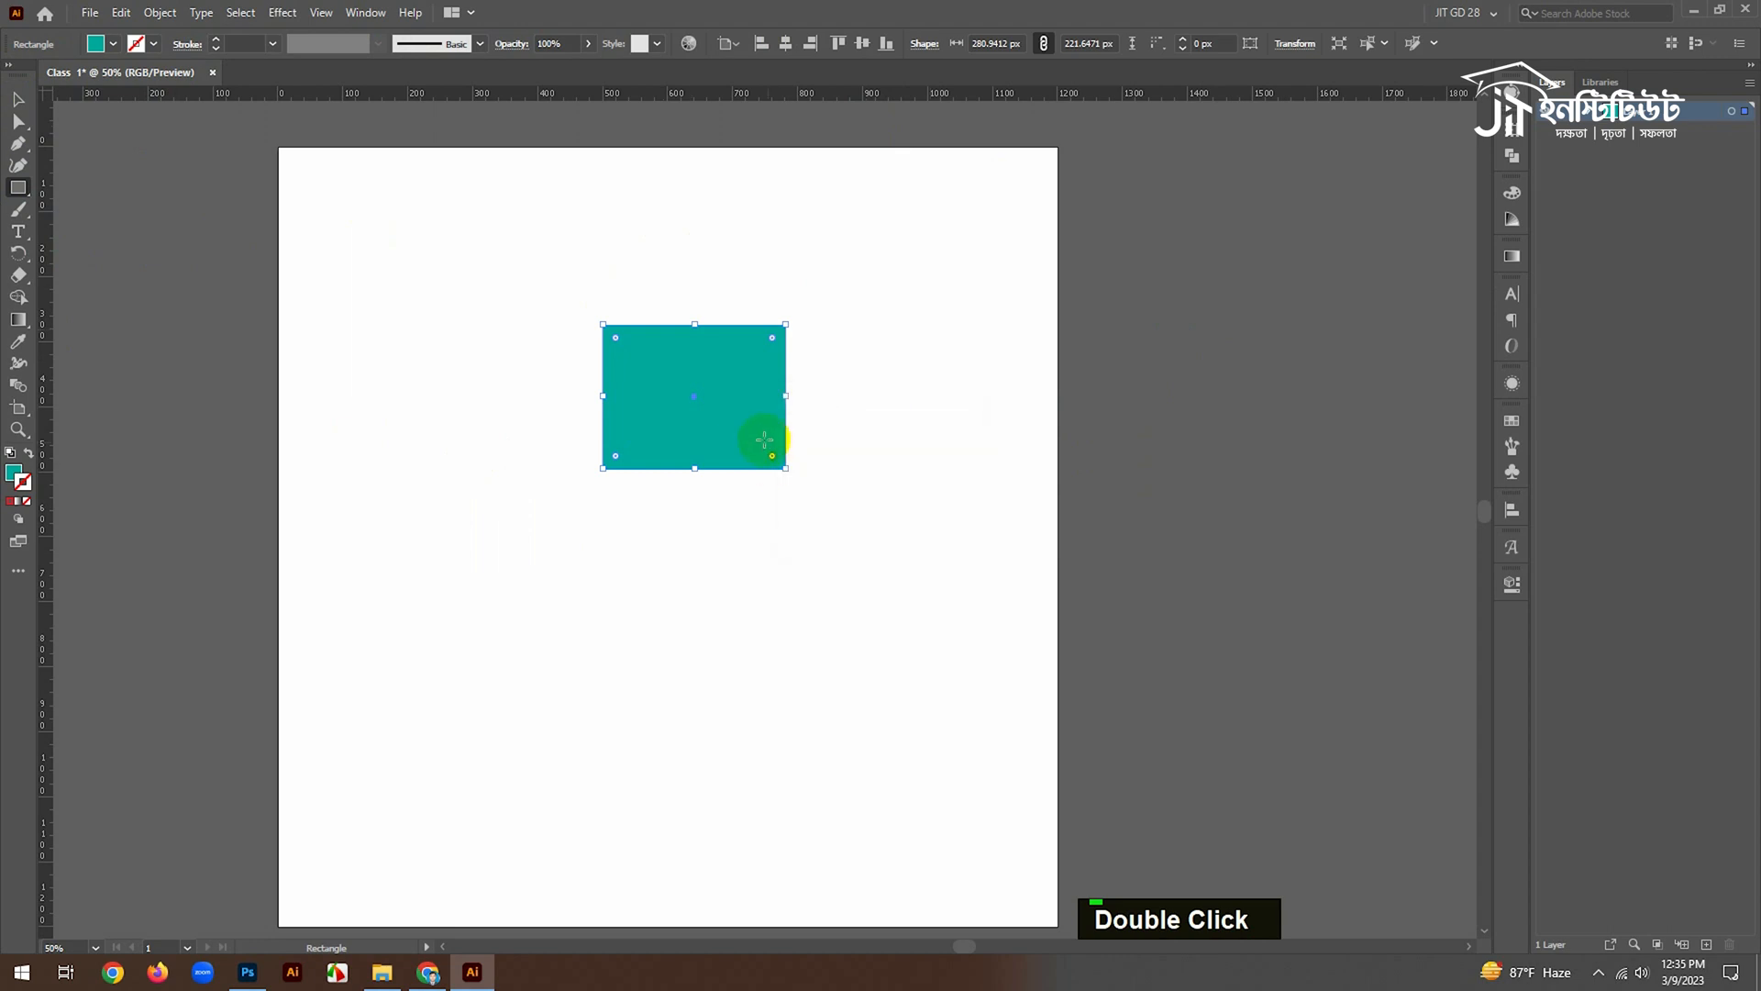
Reposition the rectangle and enlarge it to about 604 by 404 px
key(v)
drag(786, 395, 728, 426)
drag(848, 481, 929, 599)
click(657, 223)
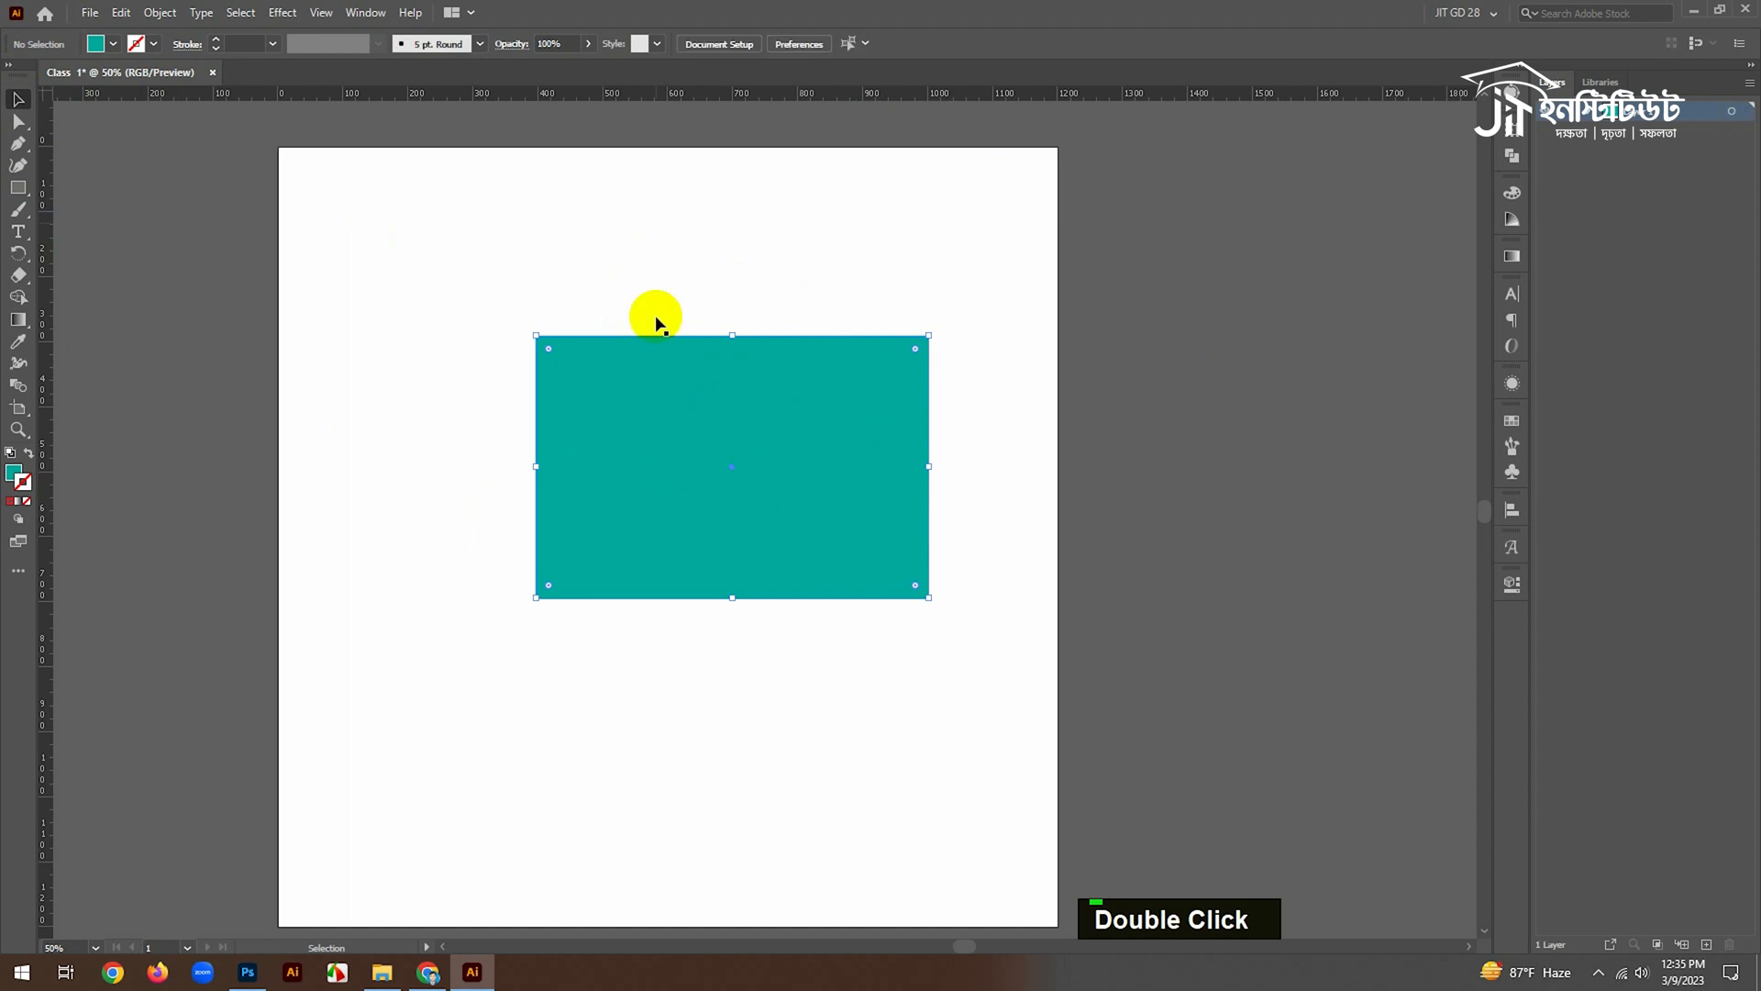
Move the rectangle to the artboard's upper left area and shrink it to about 233 by 156 px
key(space)
drag(694, 469, 738, 444)
key(space)
click(733, 371)
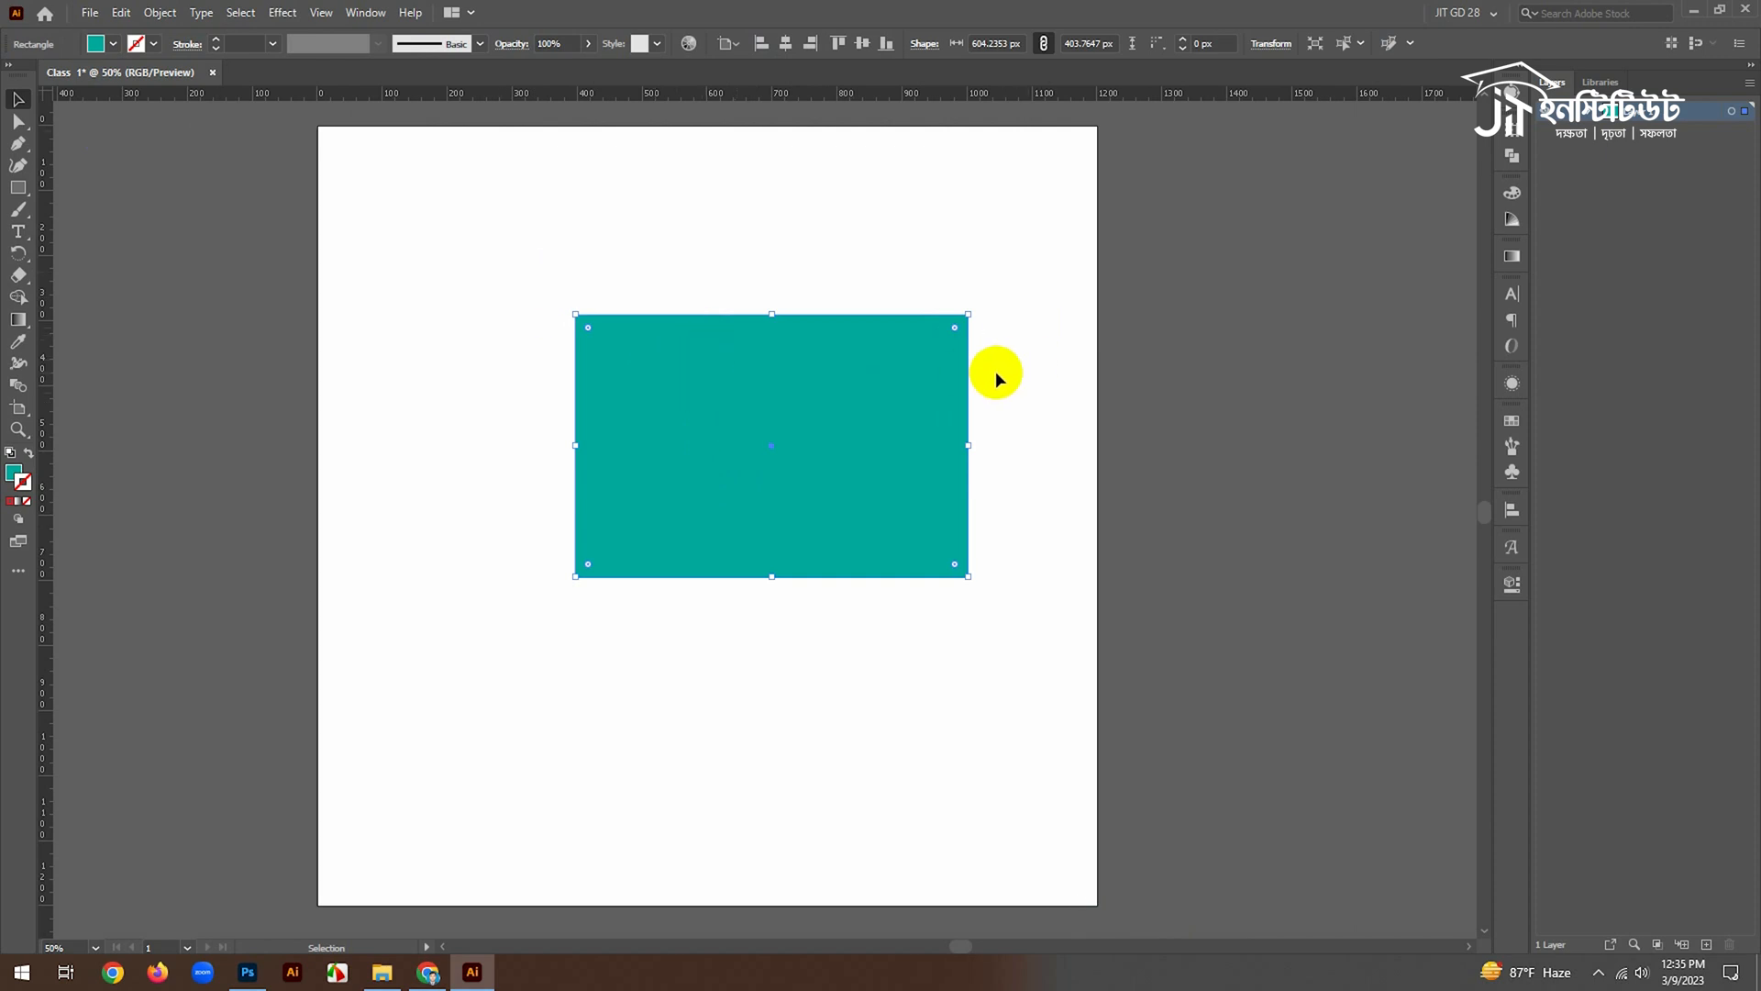
click(1065, 383)
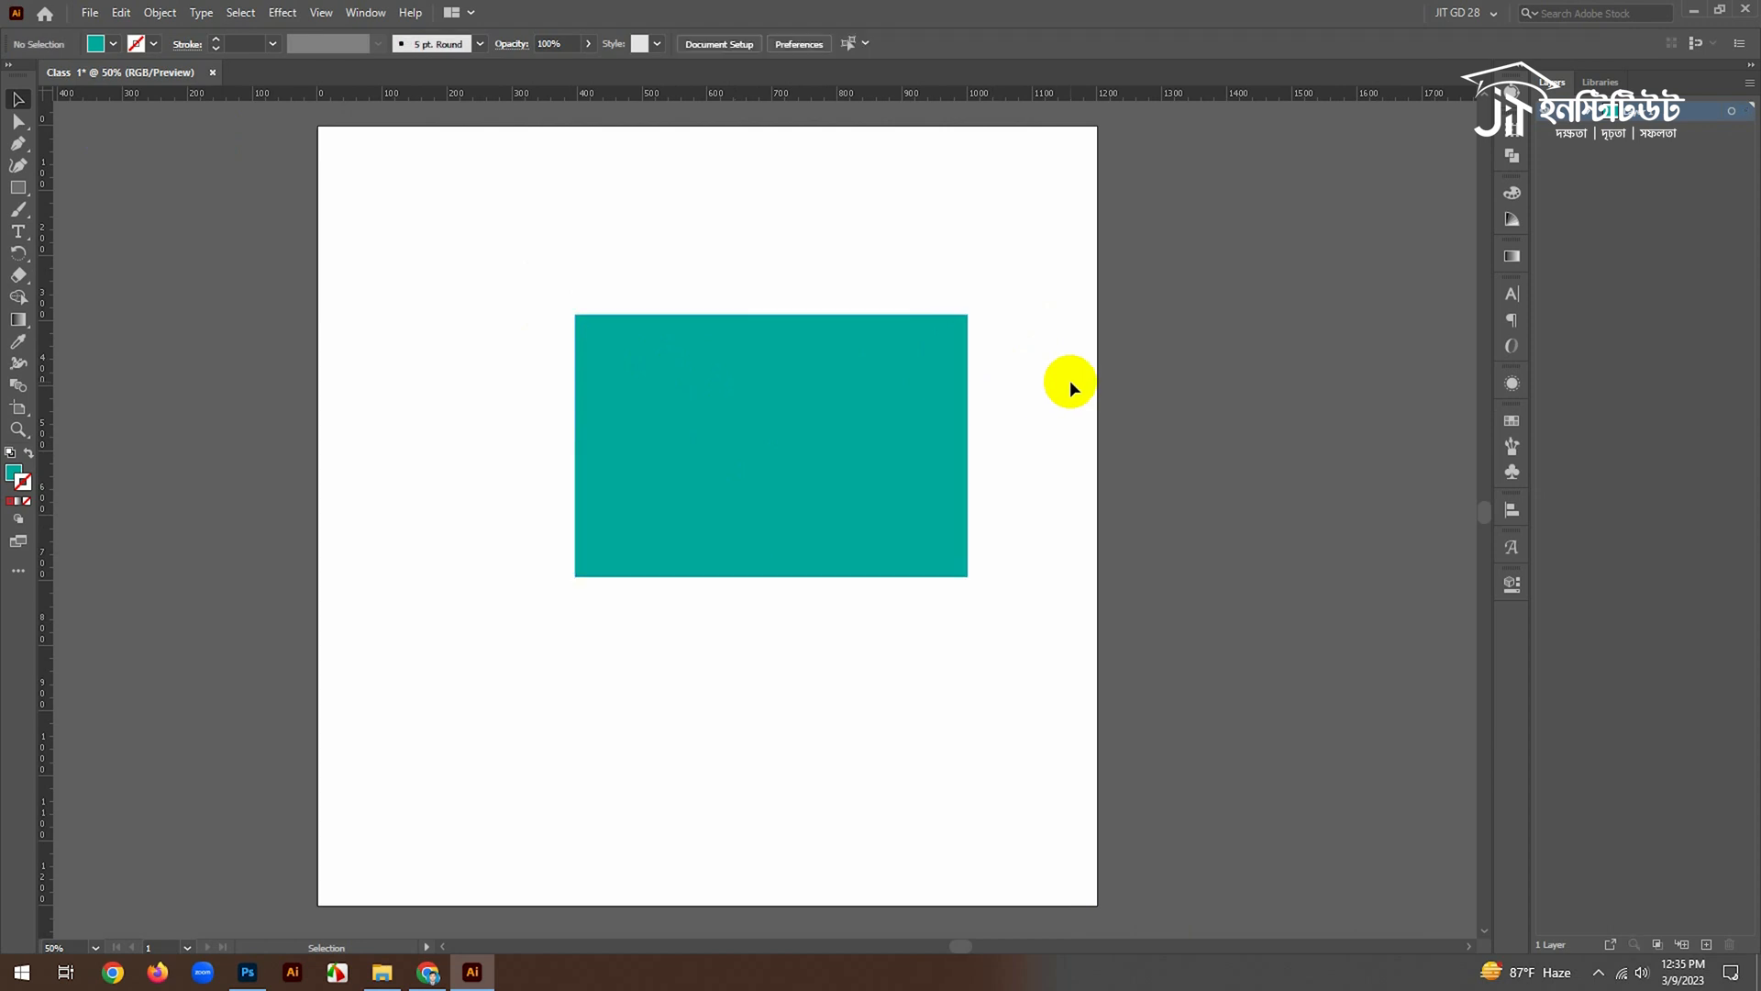
click(835, 395)
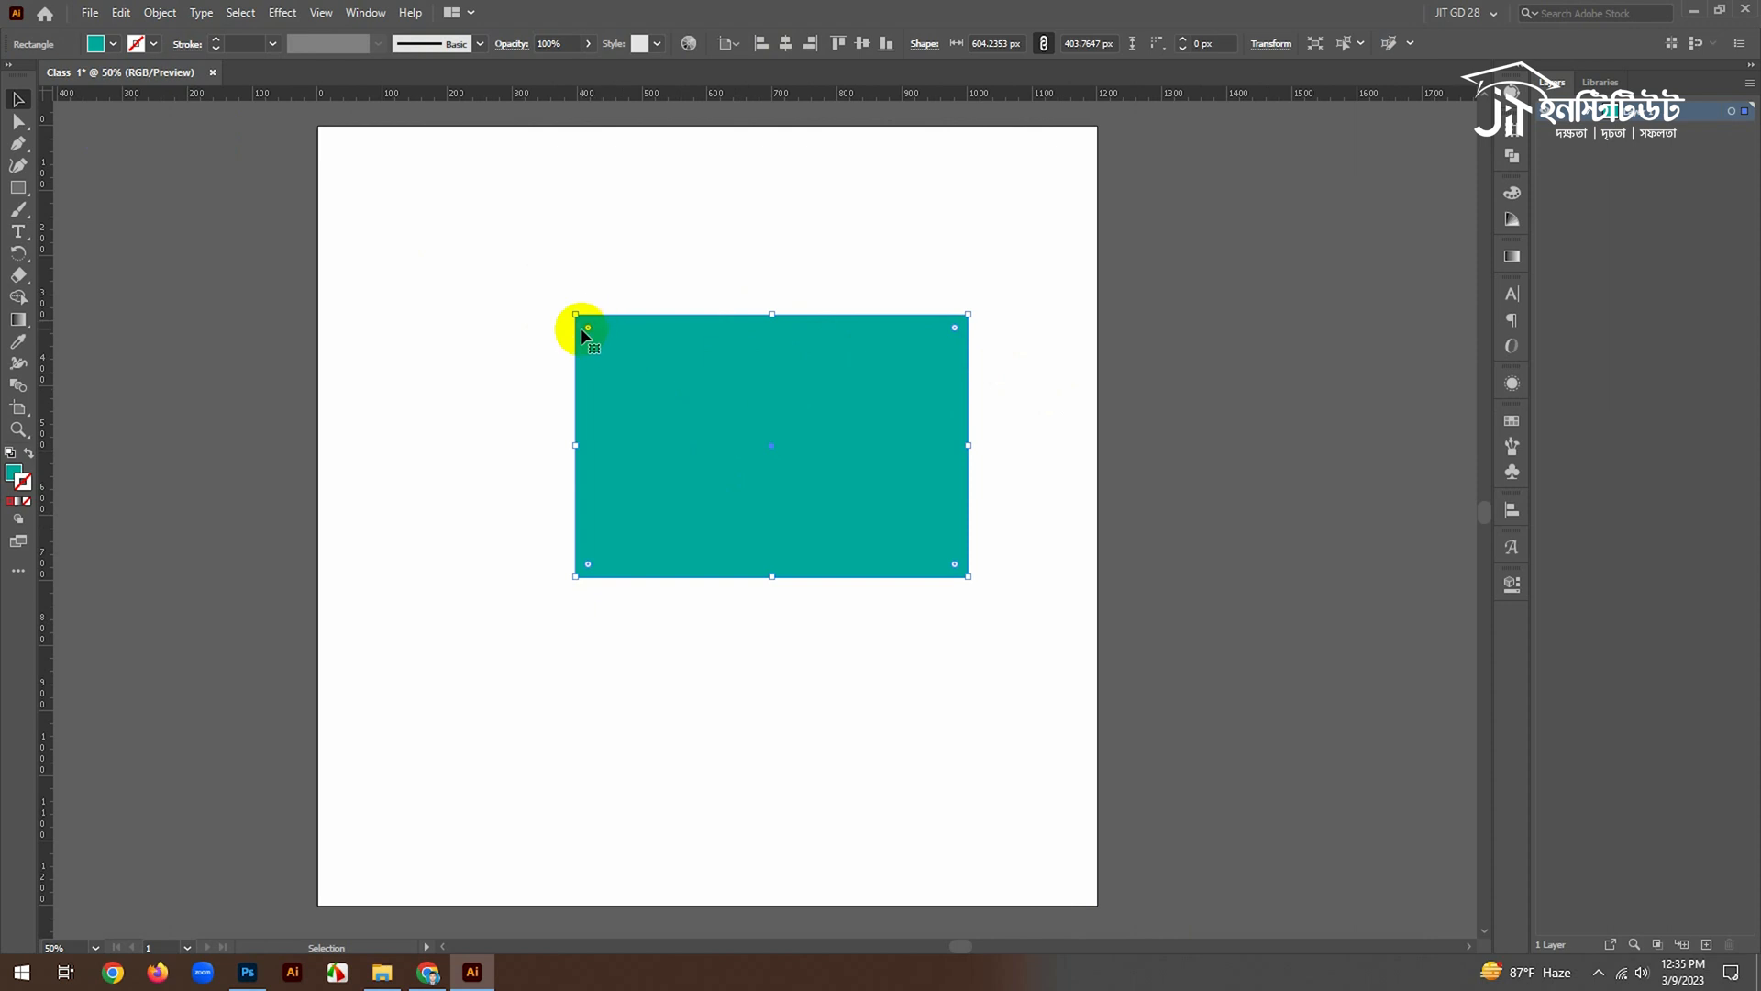
drag(684, 444, 526, 298)
drag(811, 430, 569, 269)
Draw a circle to the right of the rectangle with the Ellipse tool and enlarge it to about 230 px in diameter
right_click(18, 187)
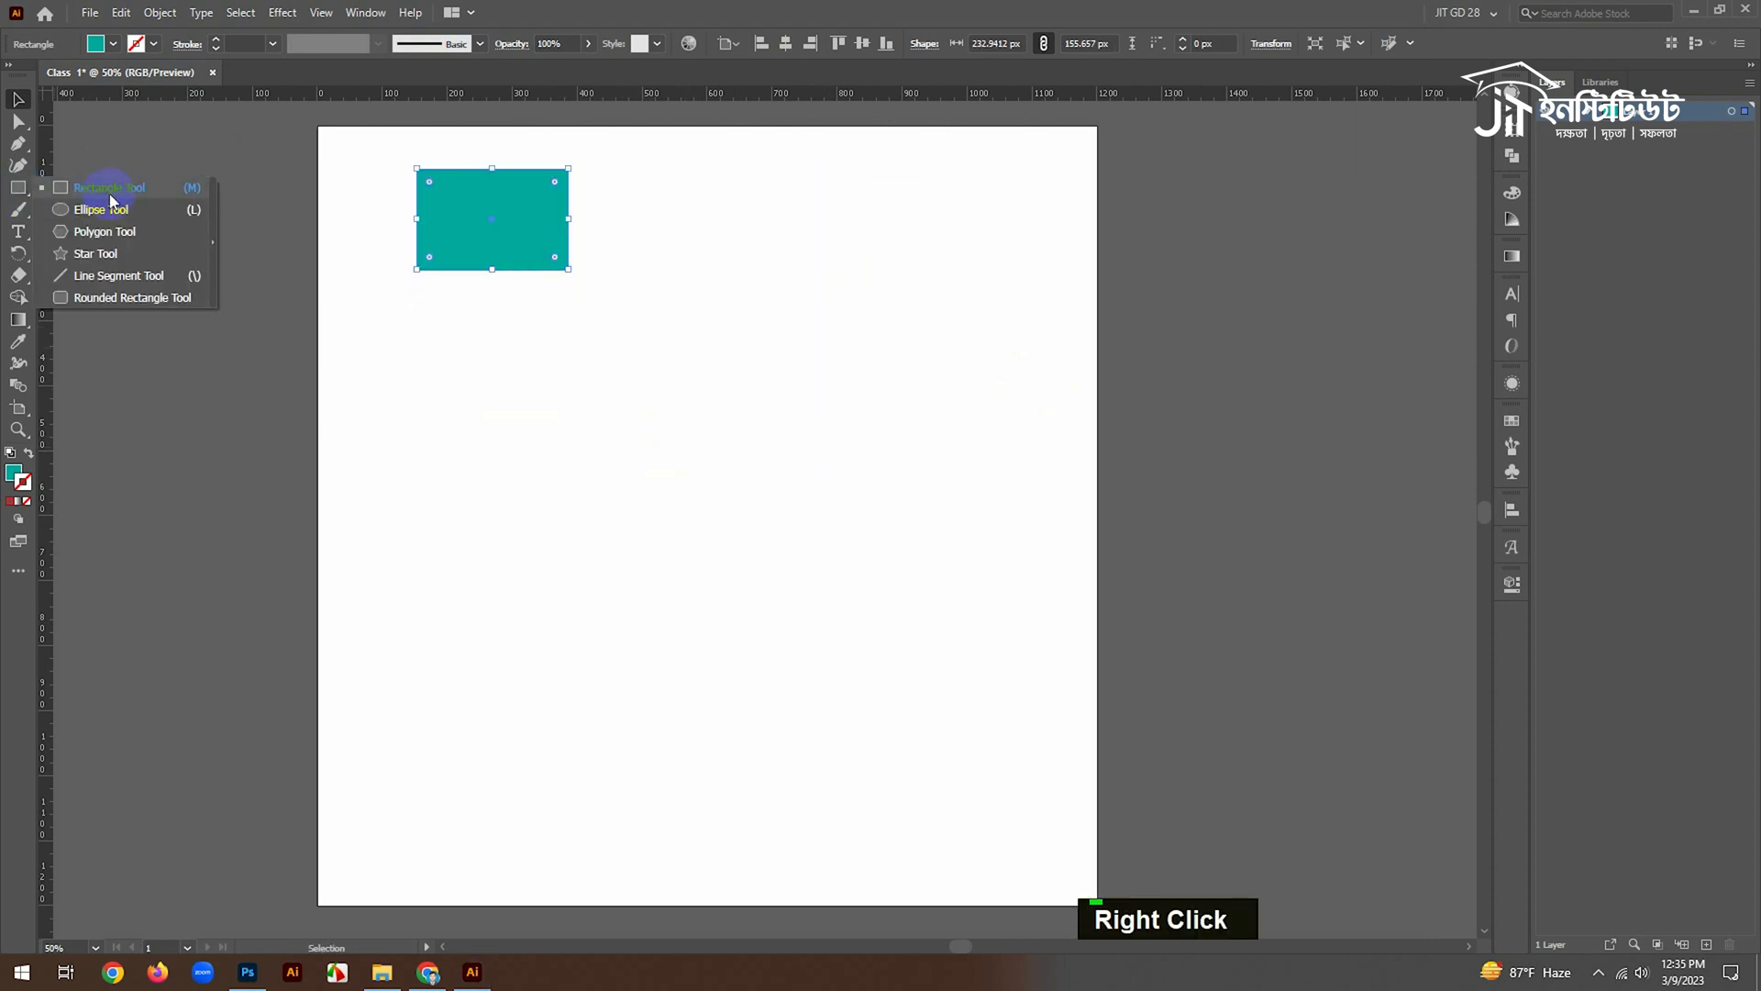
click(112, 210)
drag(731, 211, 701, 245)
key(v)
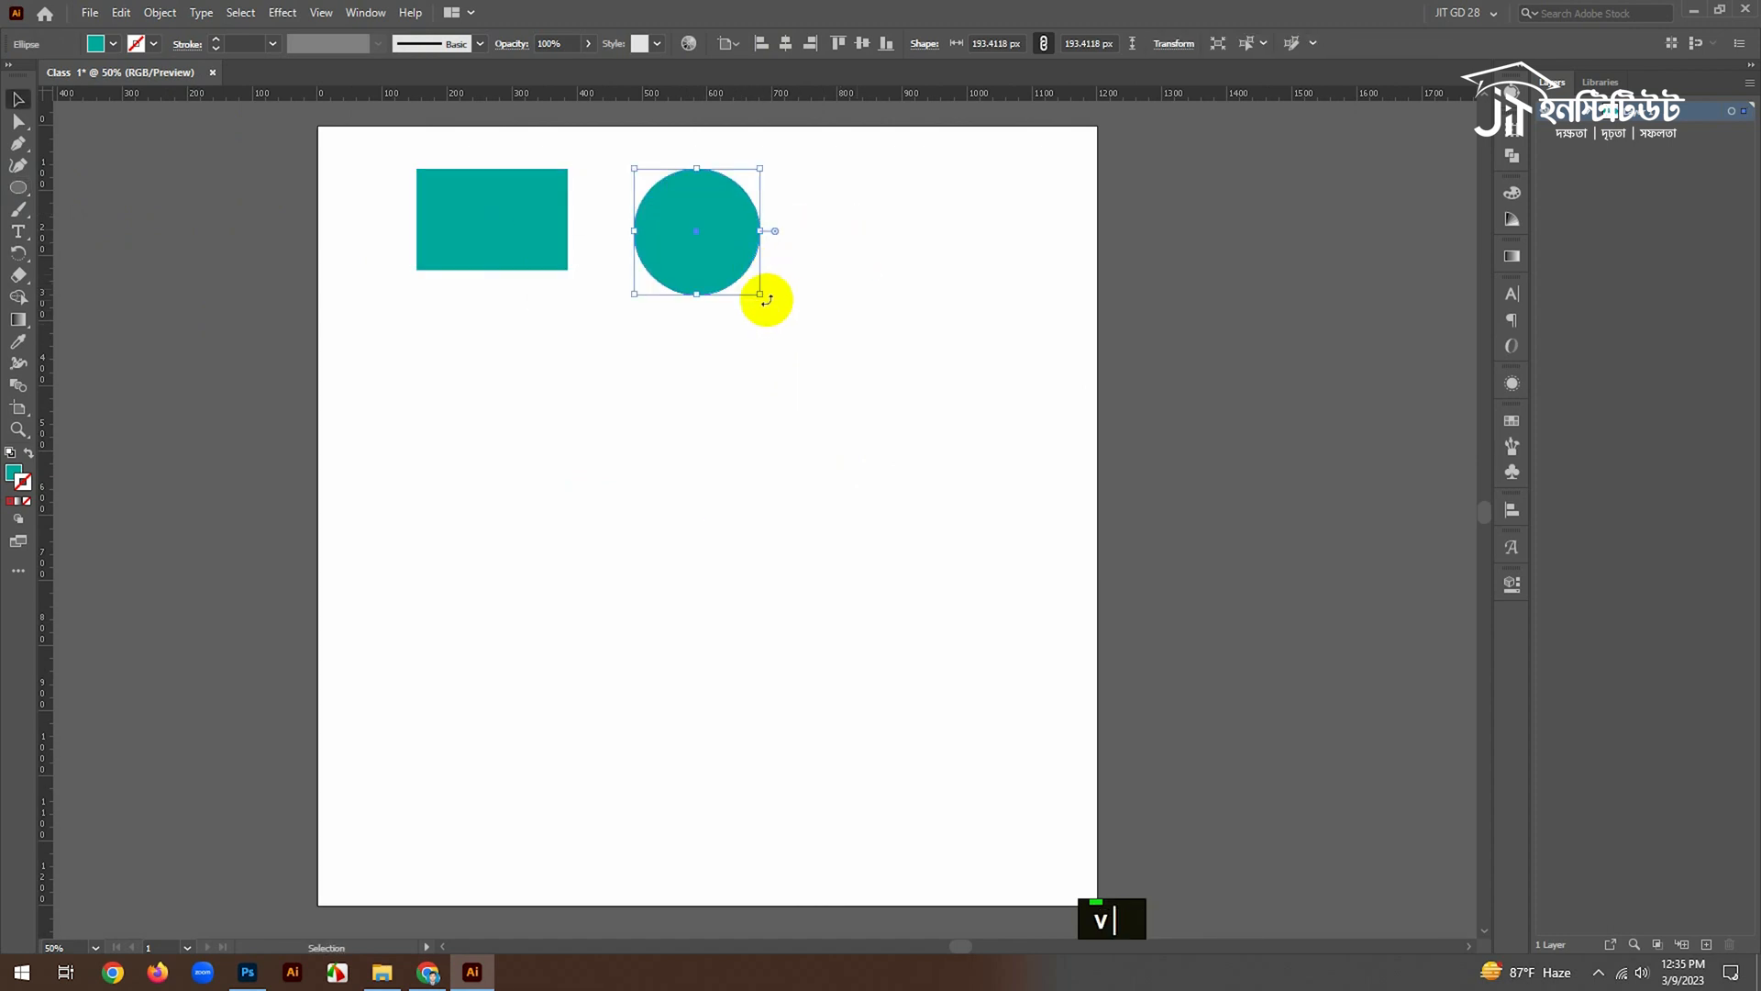
drag(761, 295, 785, 320)
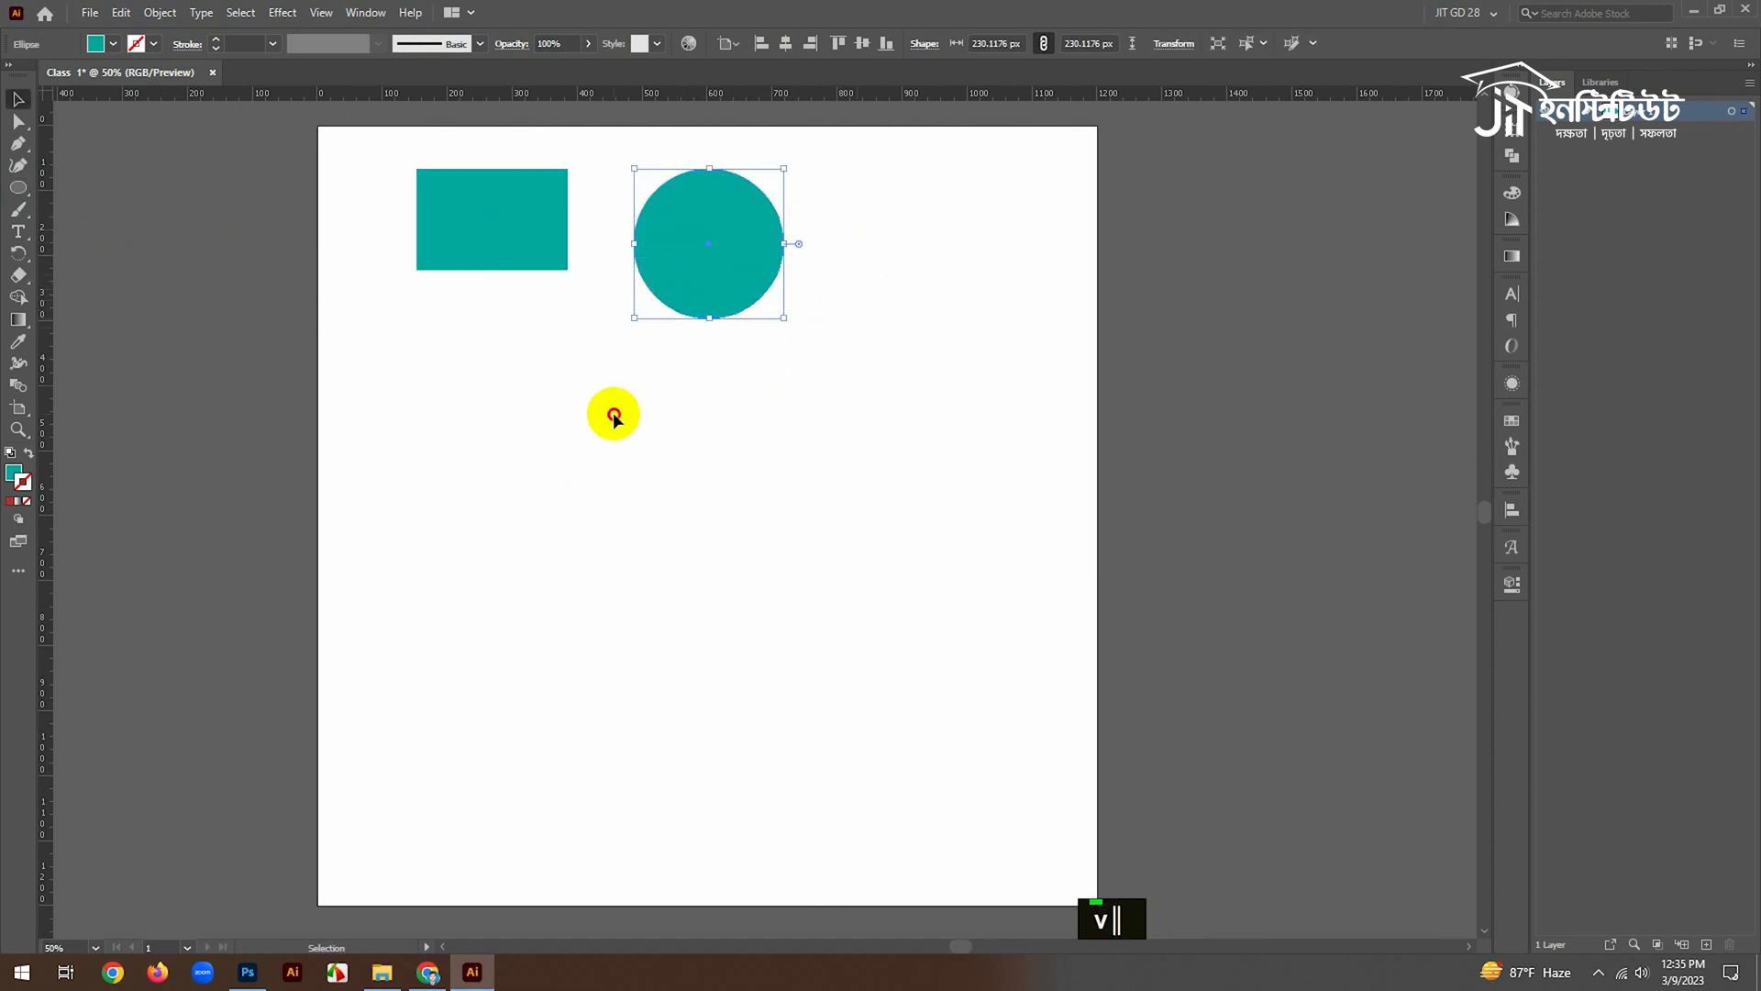
Draw an ellipse about 271 by 182 px and place it below the circle, offset to the right
key(l)
drag(615, 413, 794, 532)
key(v)
drag(715, 483, 821, 444)
ctrl+click(810, 444)
drag(841, 505, 783, 502)
key(space)
drag(987, 476, 1048, 449)
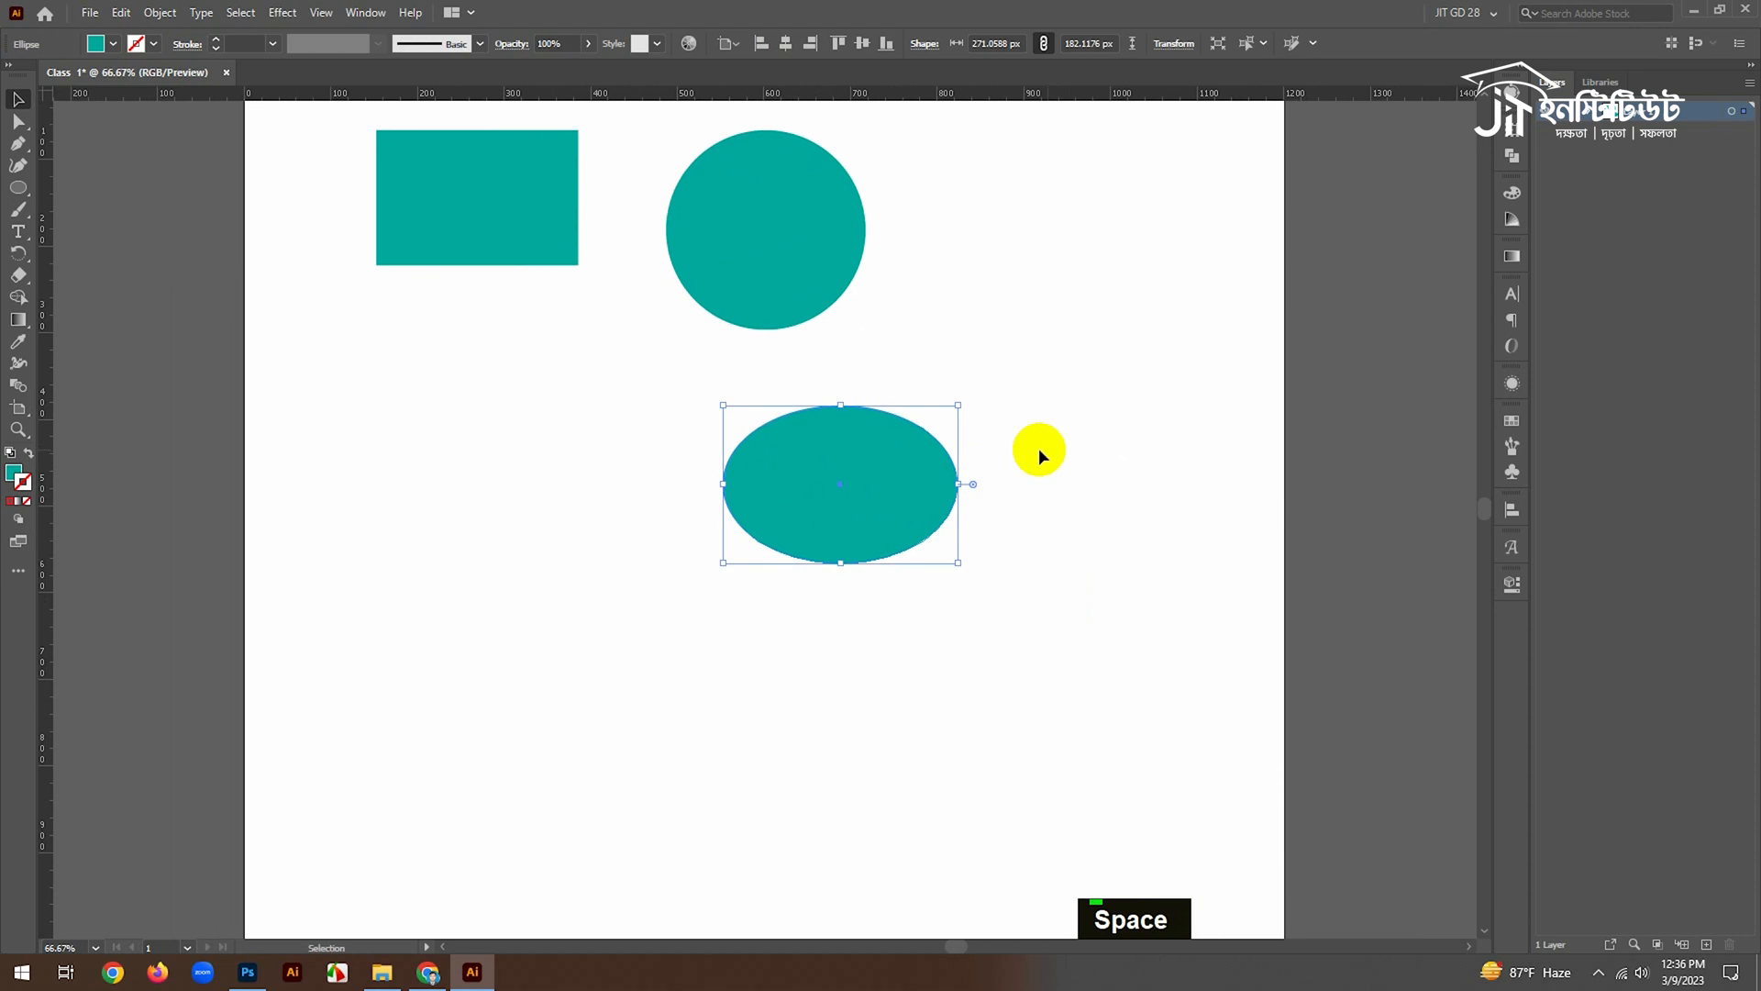
Move the ellipse further right, shift the circle slightly up and left, and reselect the ellipse
drag(835, 486, 904, 486)
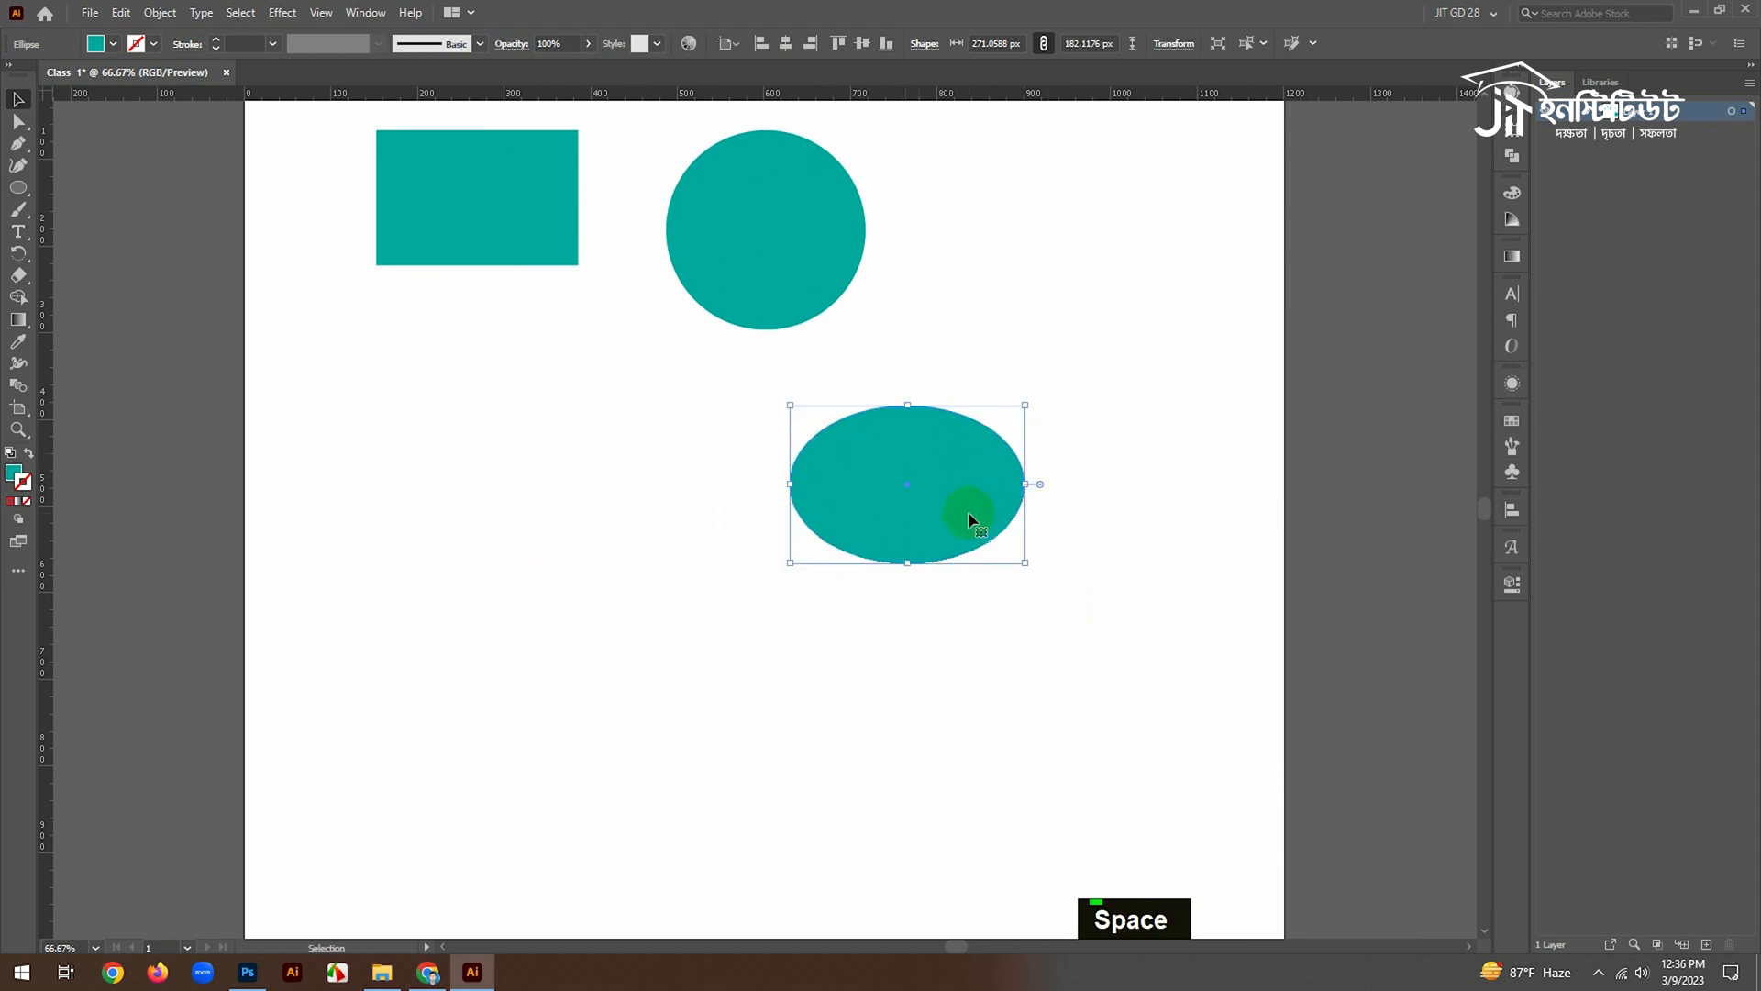
drag(777, 247, 746, 229)
click(934, 468)
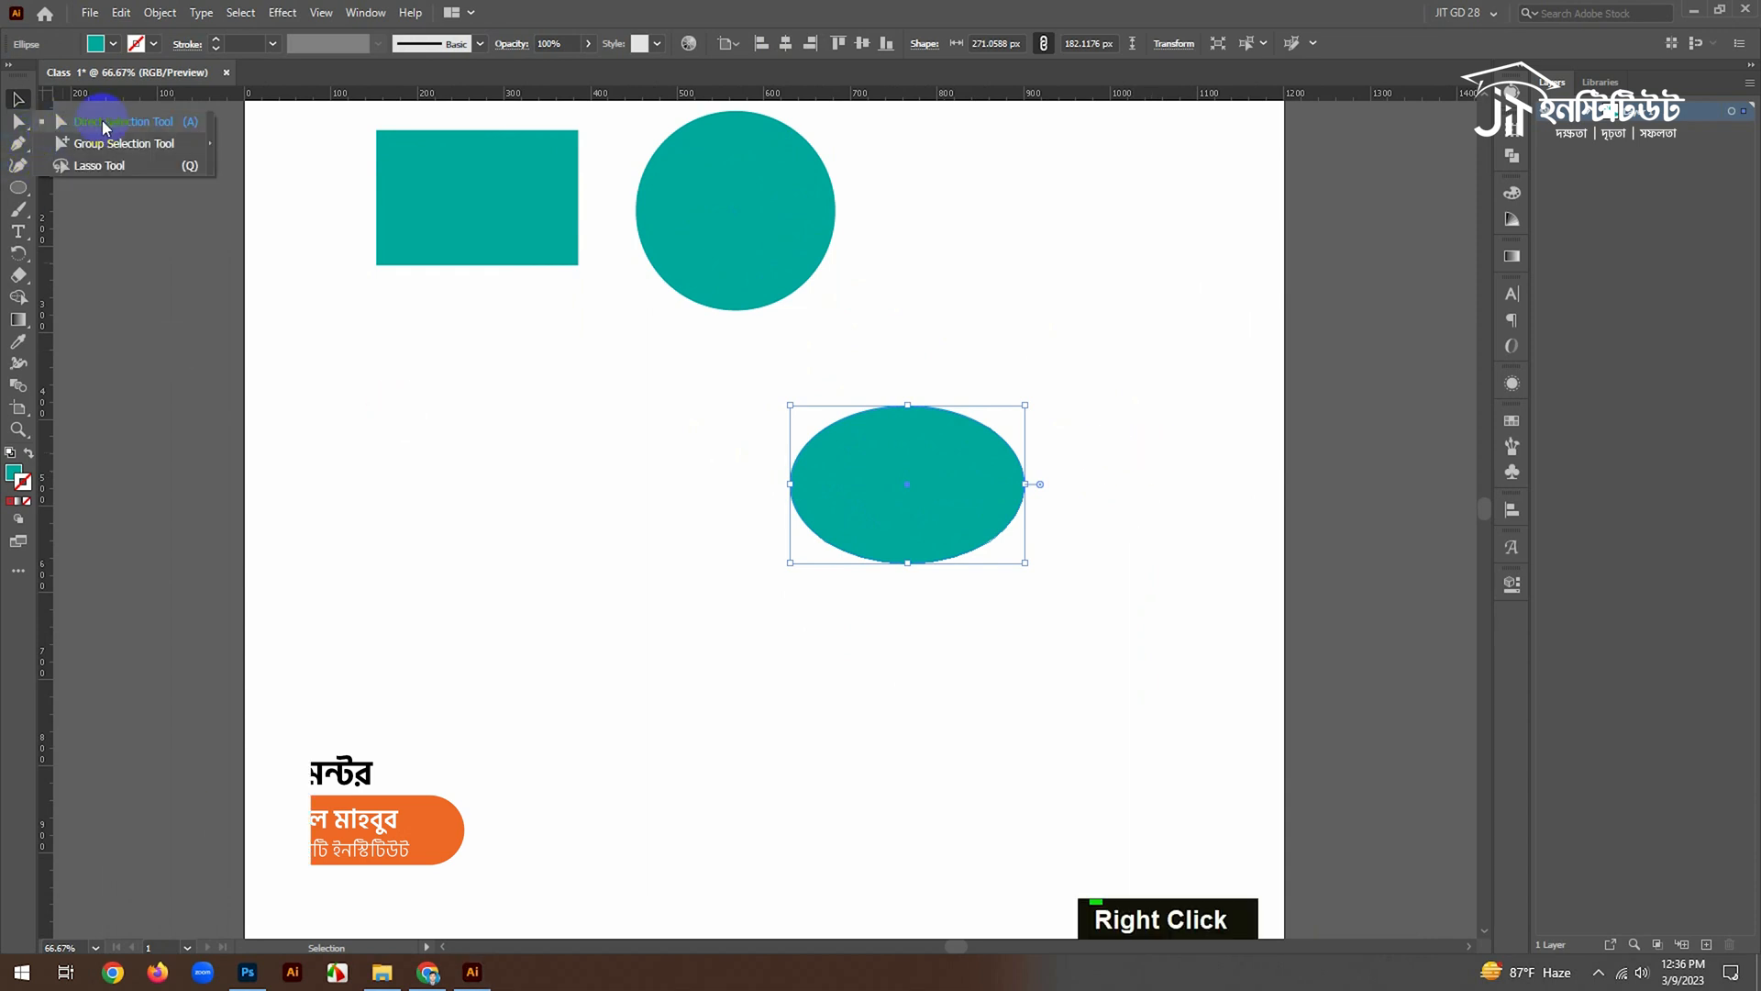
Use the Direct Selection tool to pull the ellipse's left anchor point inward past its centre, forming a crescent shape
click(104, 127)
click(205, 330)
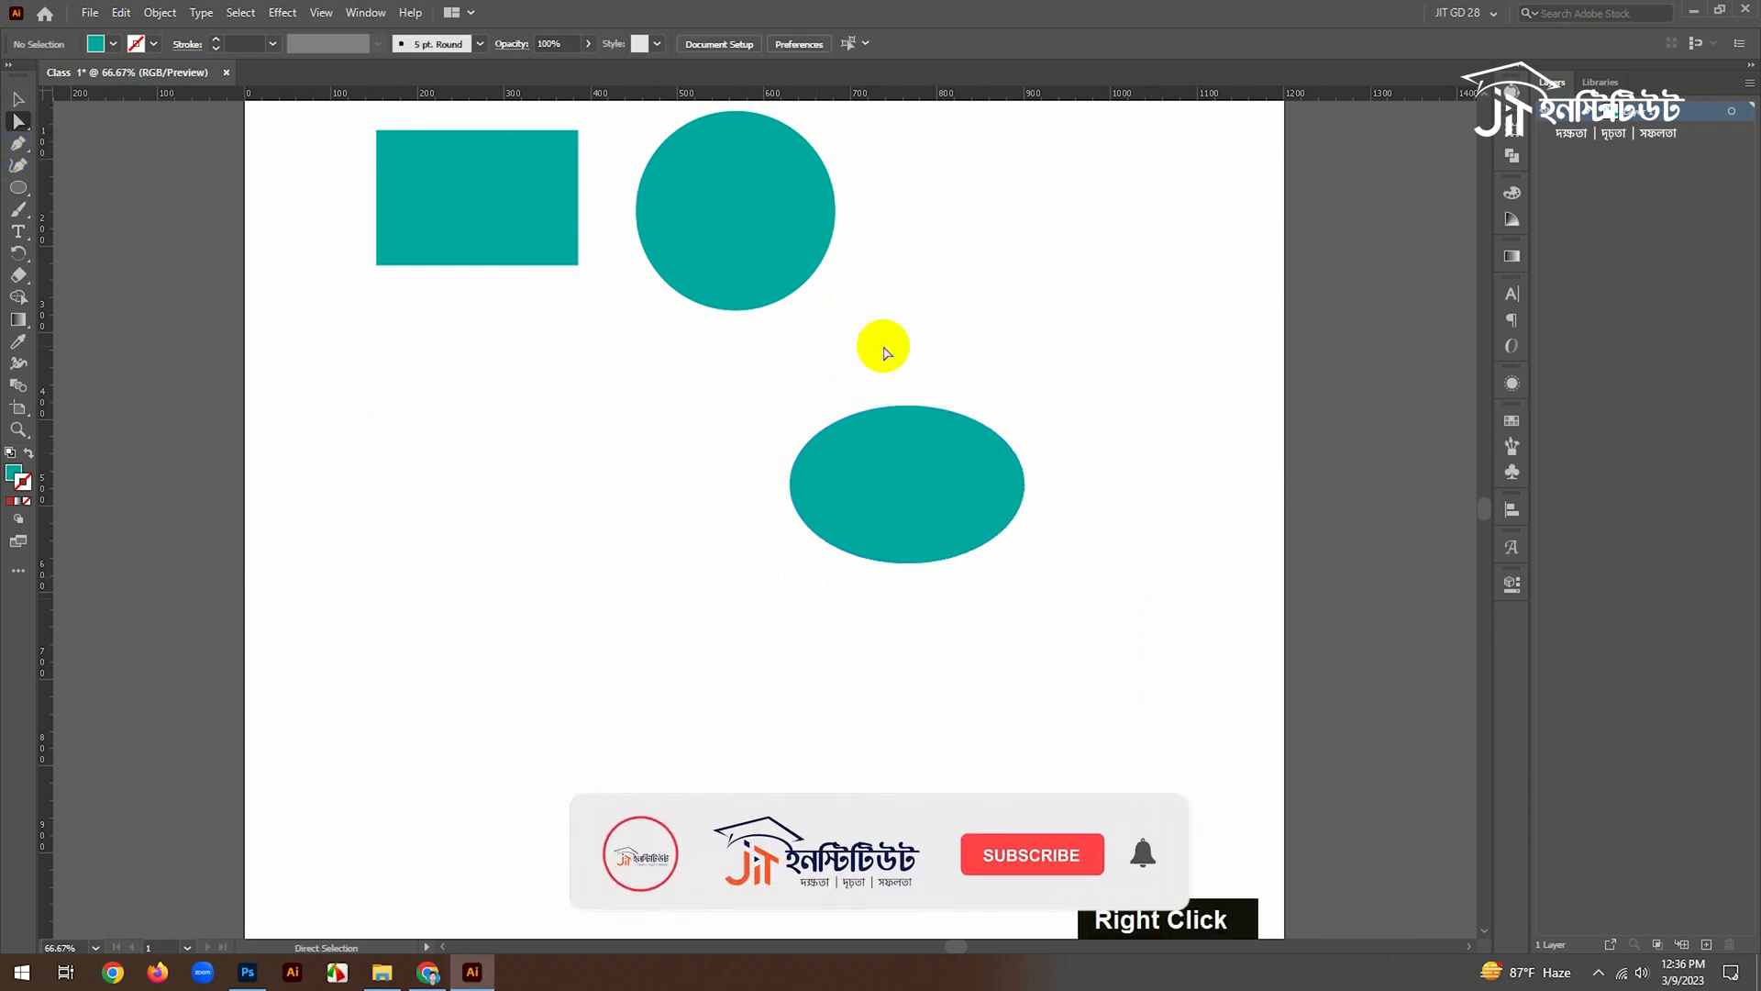
click(943, 443)
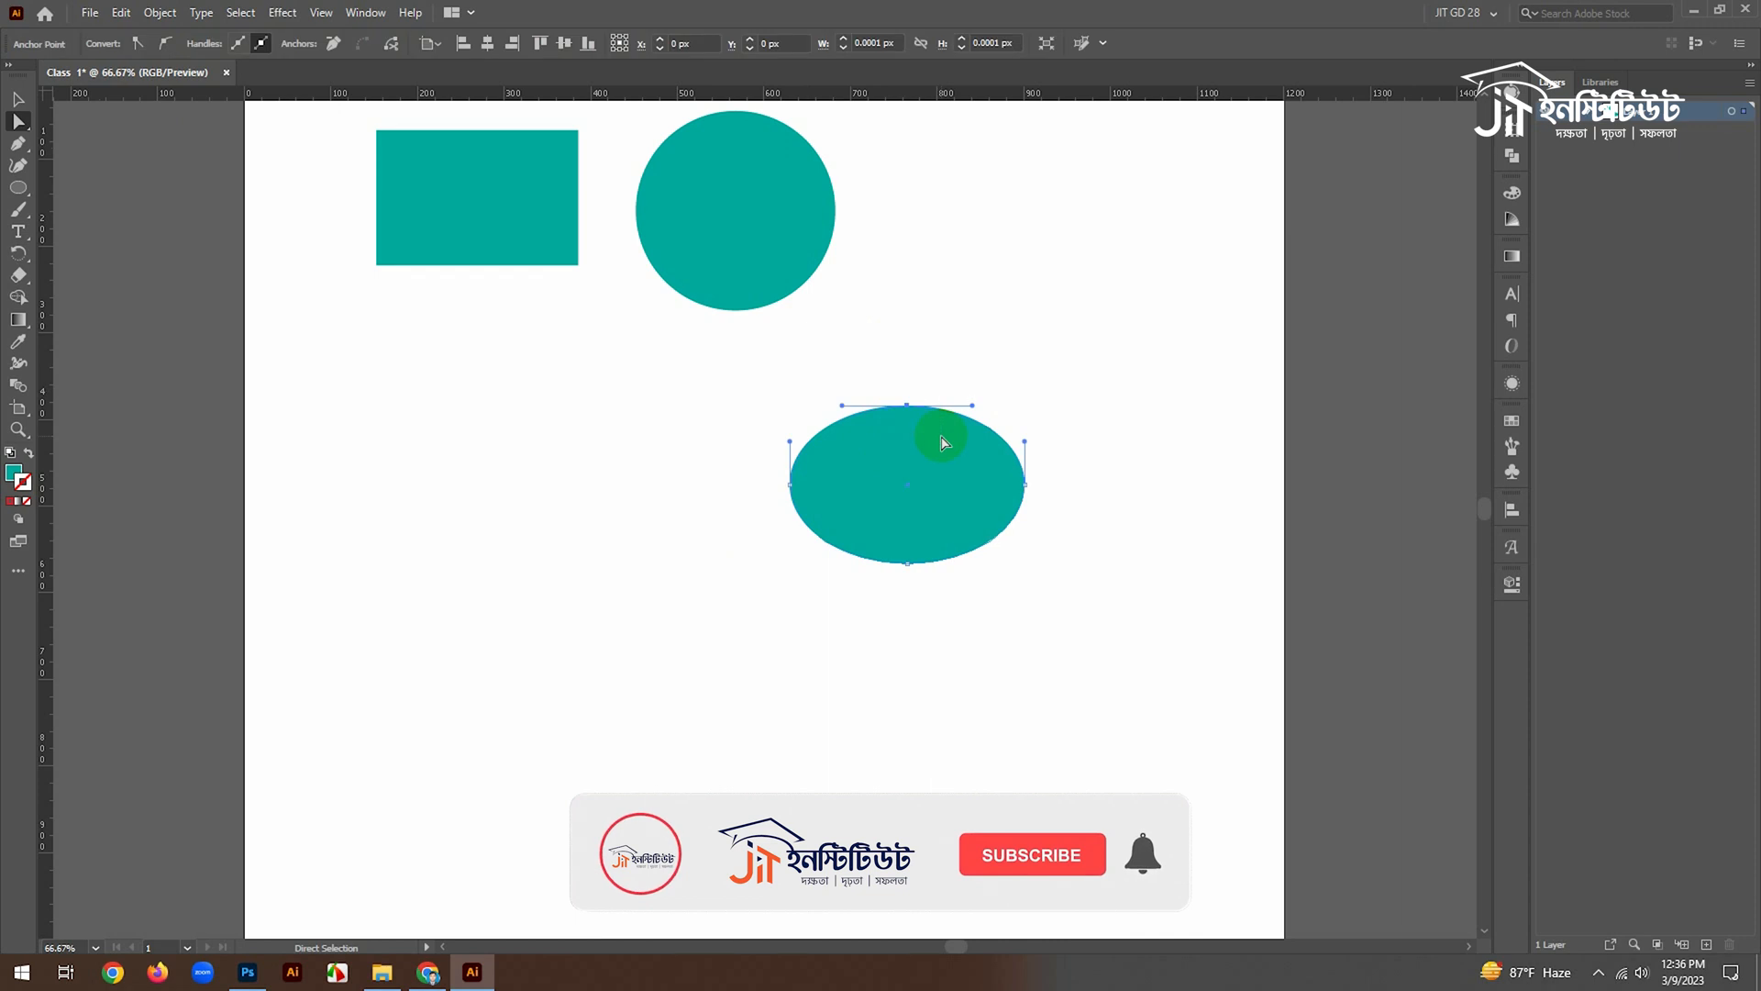
click(921, 395)
click(926, 440)
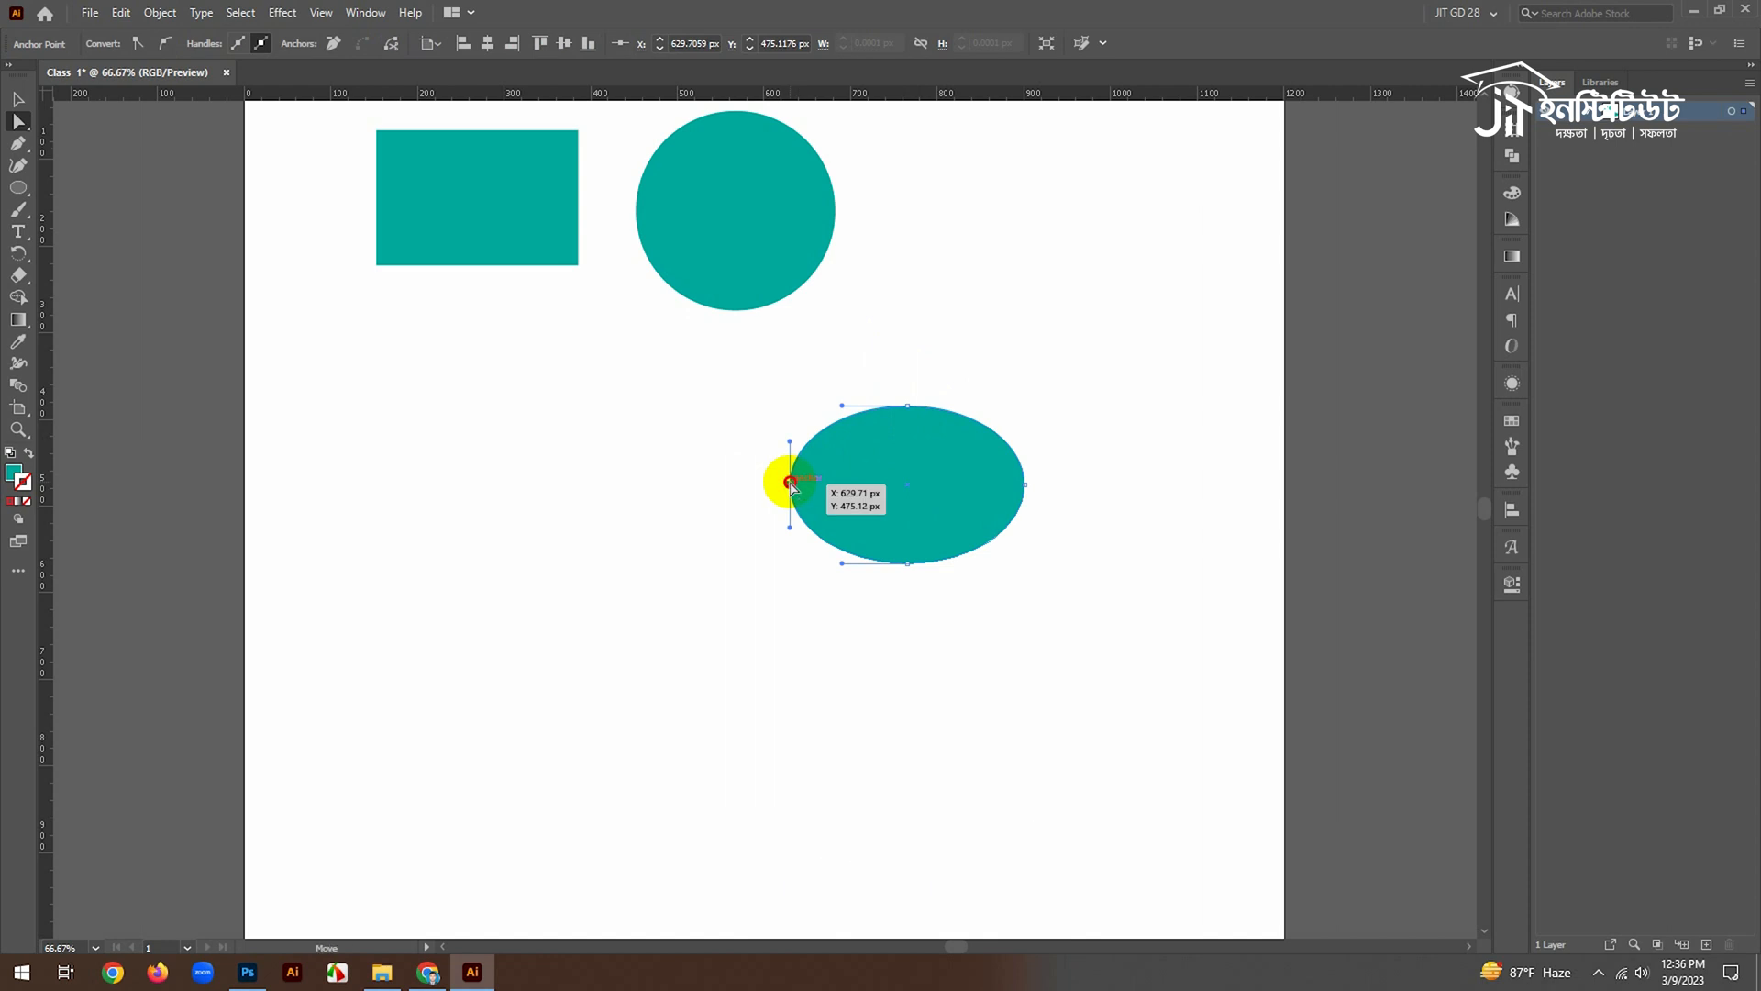
drag(919, 481, 920, 481)
click(1127, 449)
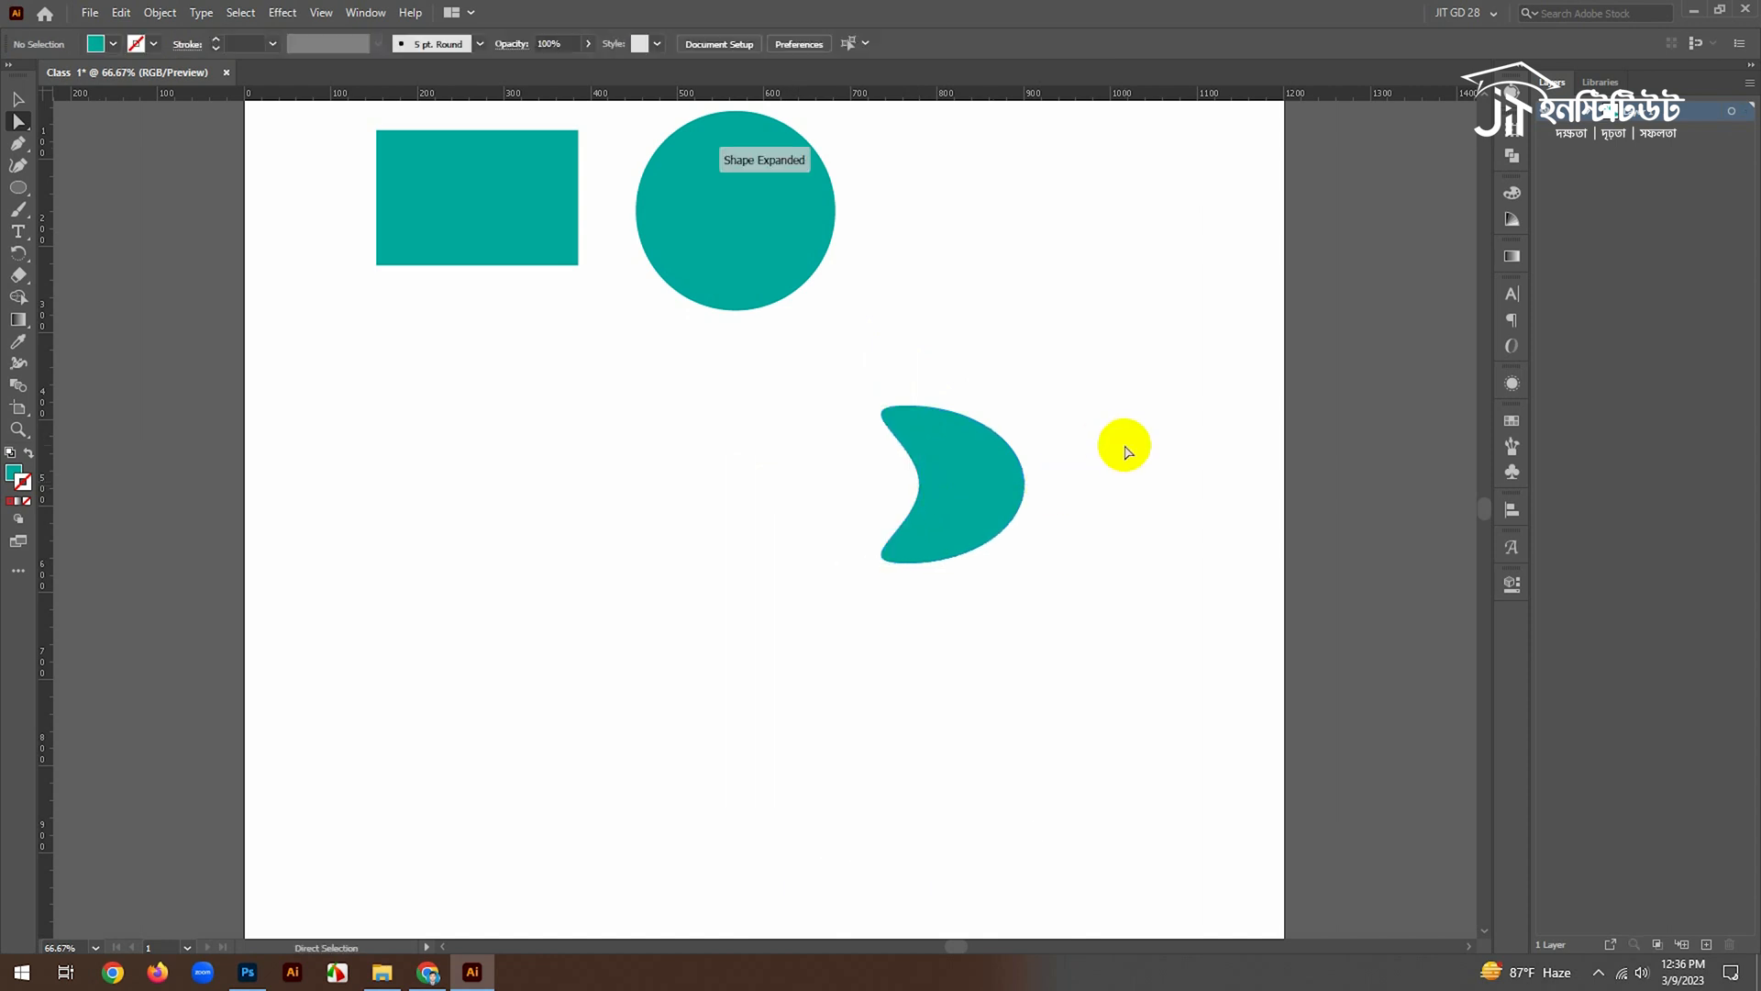
ctrl+click(1046, 542)
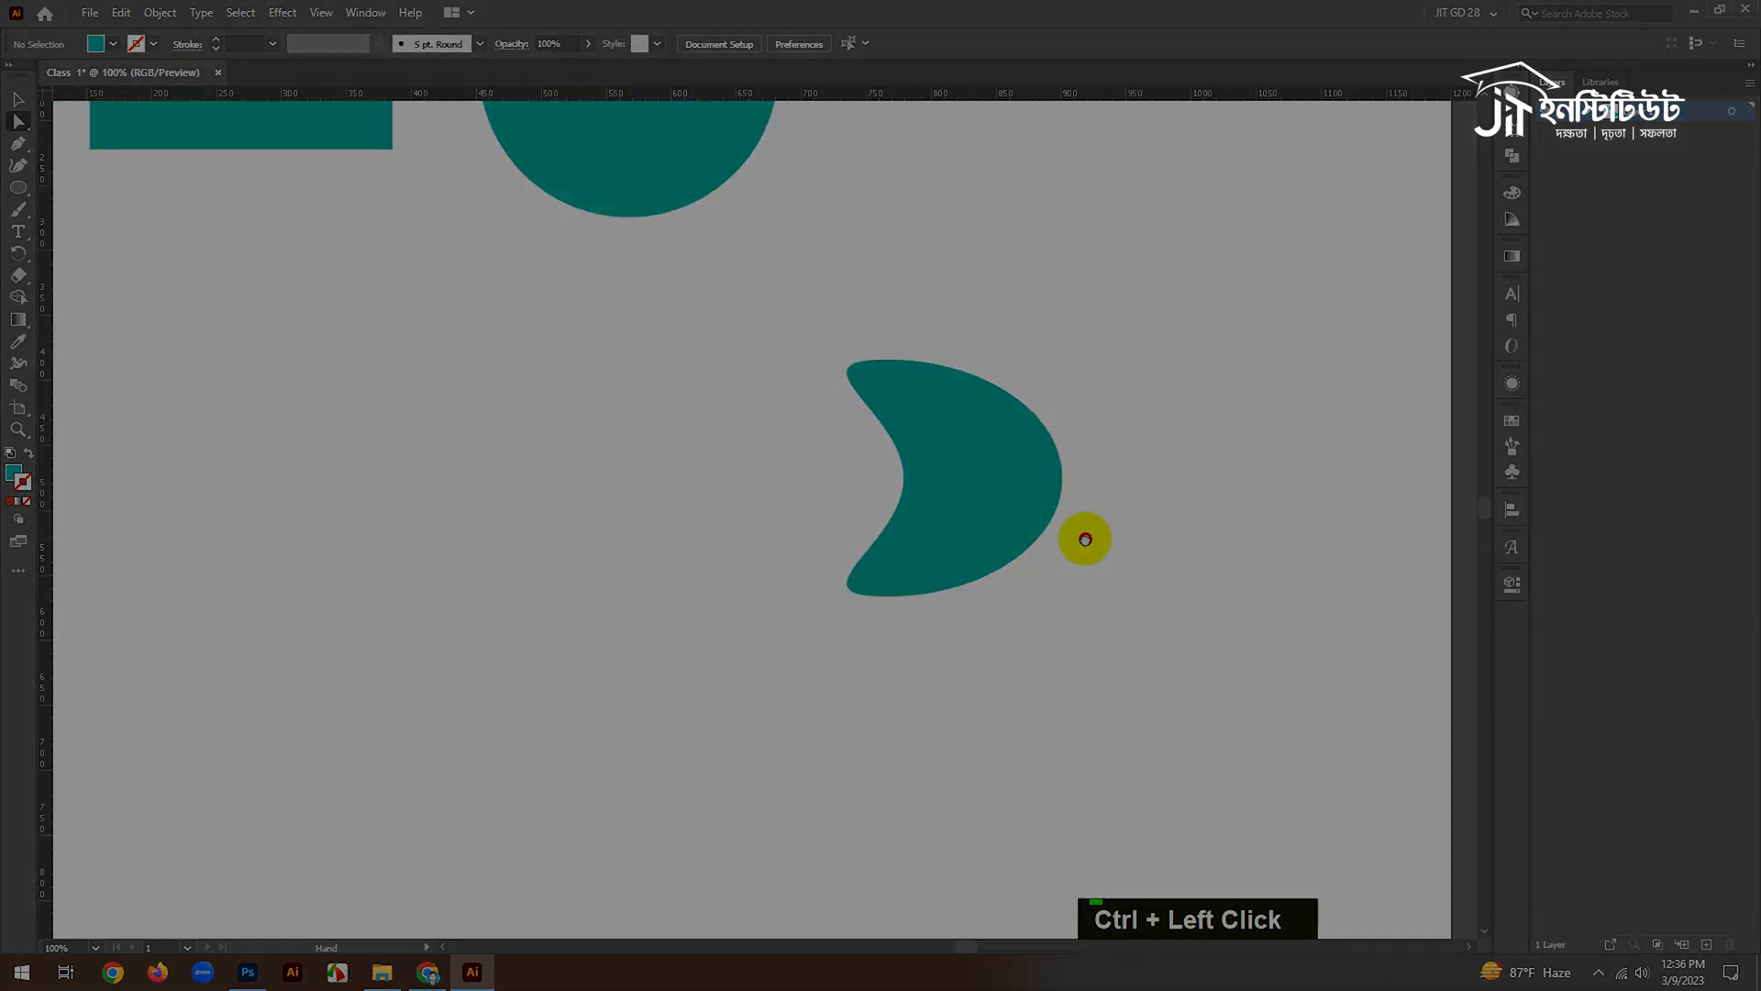